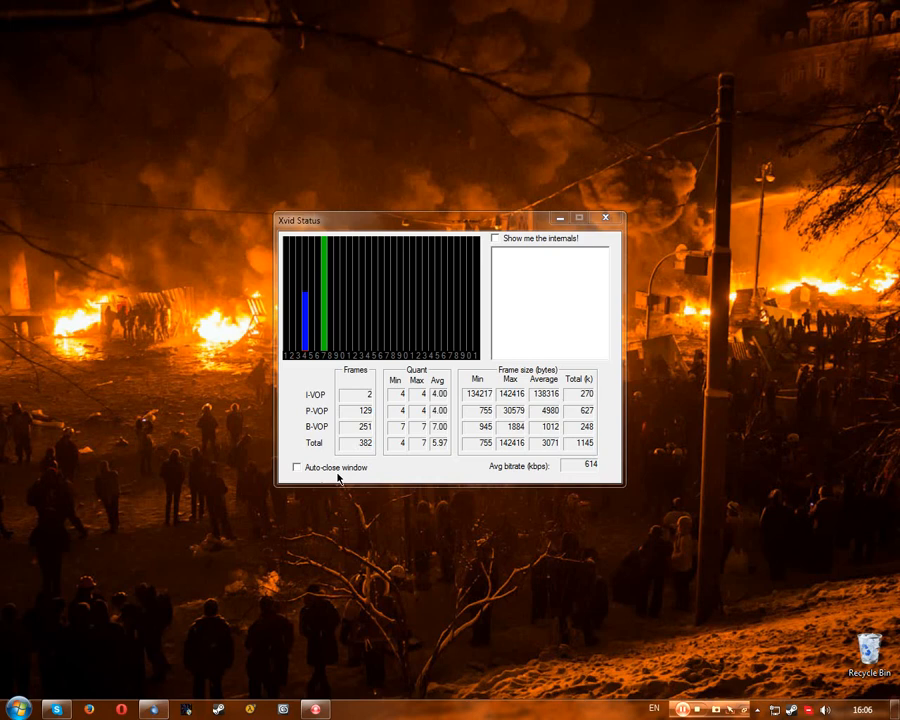
Step: Dismiss the Xvid Status window and open REFERENCE.png from the vz. 58 (Tutorial) folder inside CS2D guns
click(322, 466)
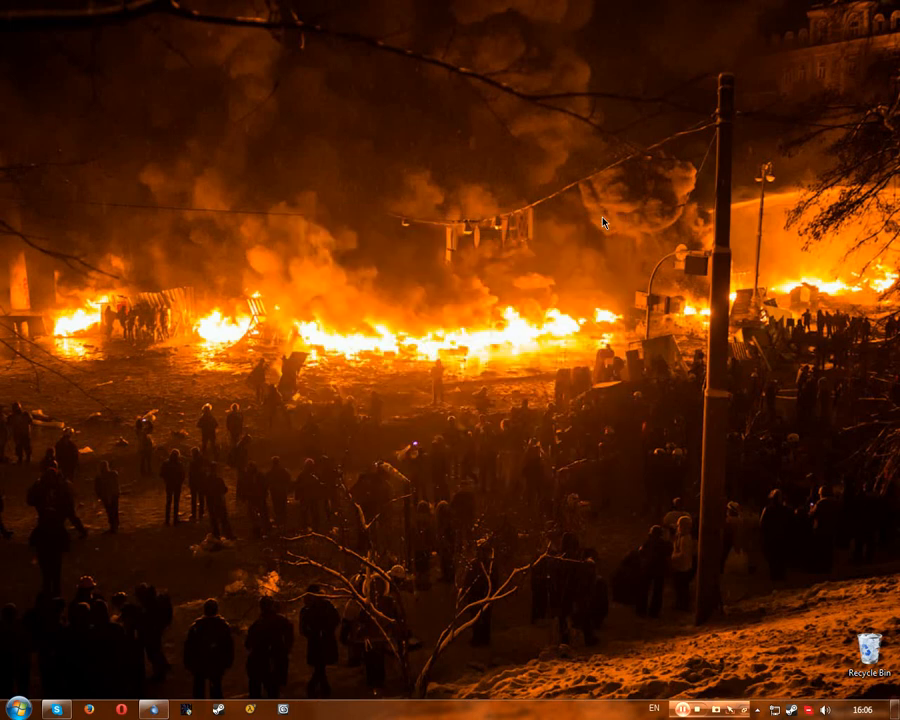
click(18, 708)
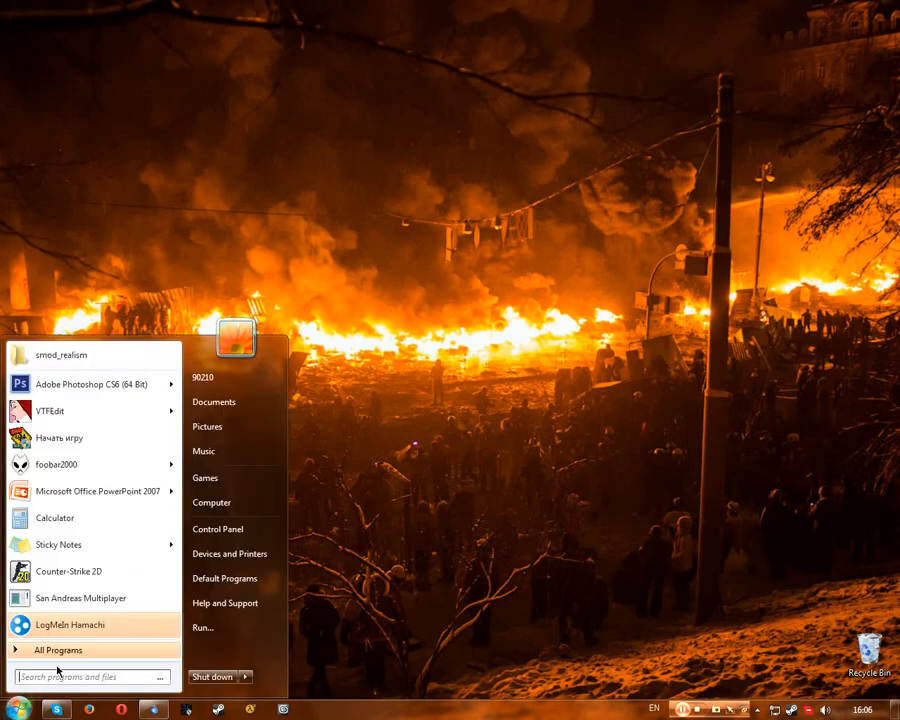
click(206, 505)
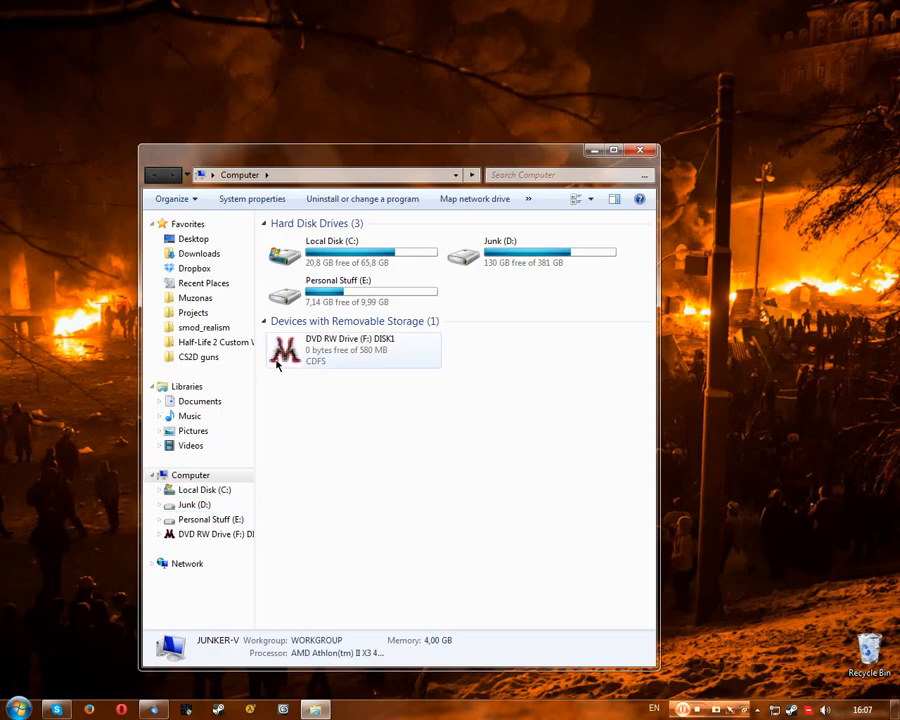
click(213, 364)
double_click(311, 244)
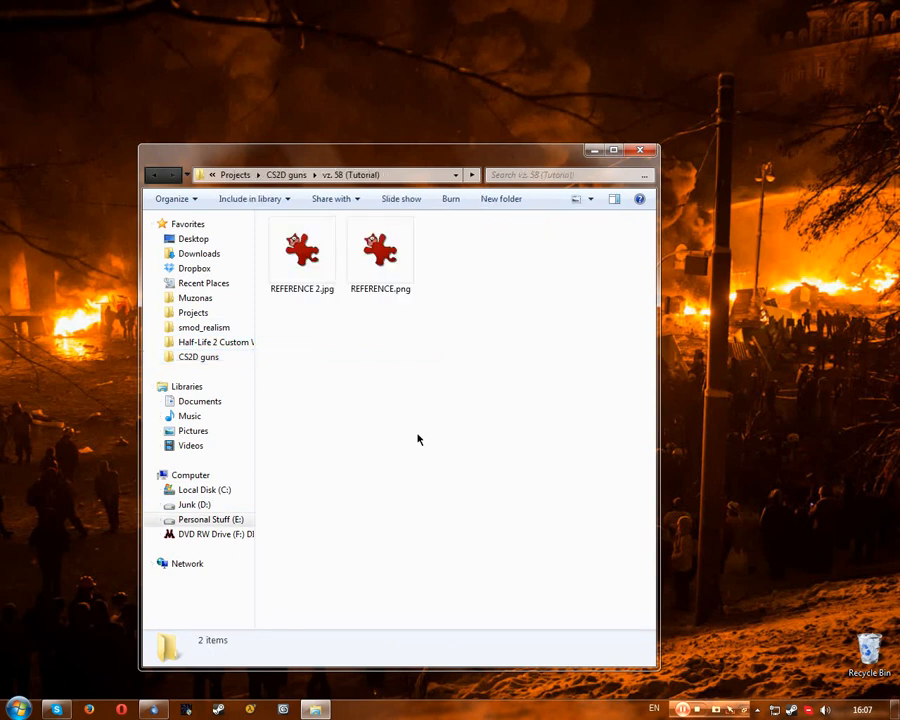
double_click(392, 268)
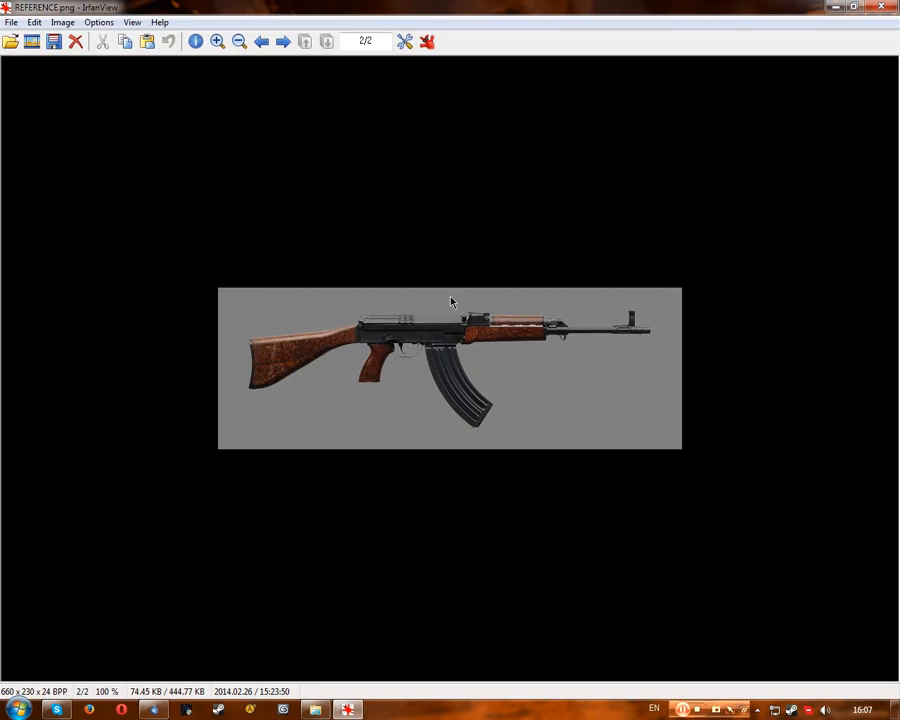
Step: Check the reference folder's location, examine the rifle in REFERENCE.png up close and in full, and close the image
click(315, 709)
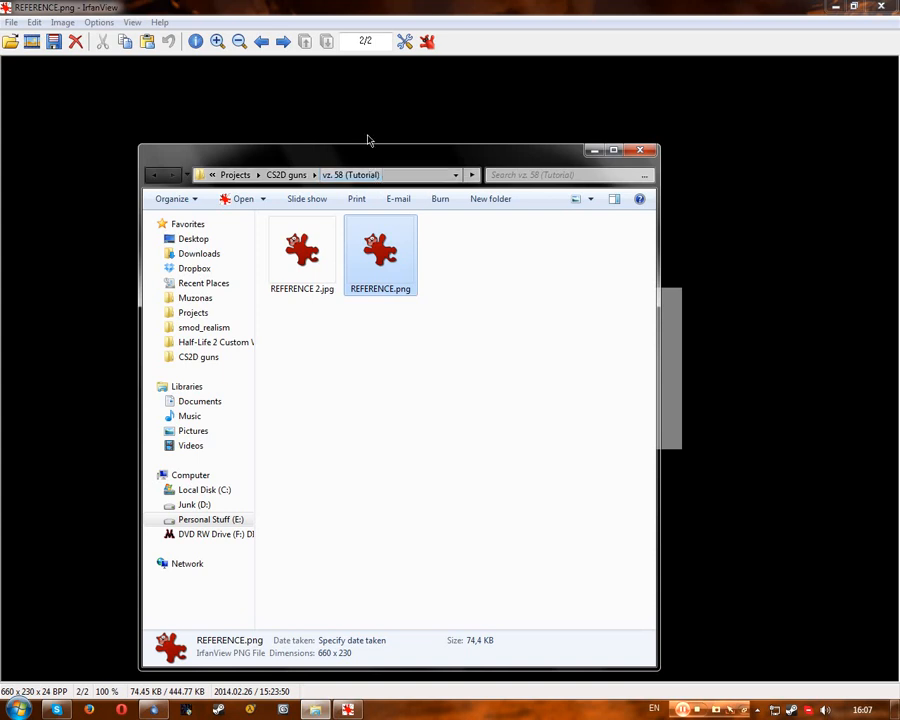
click(348, 131)
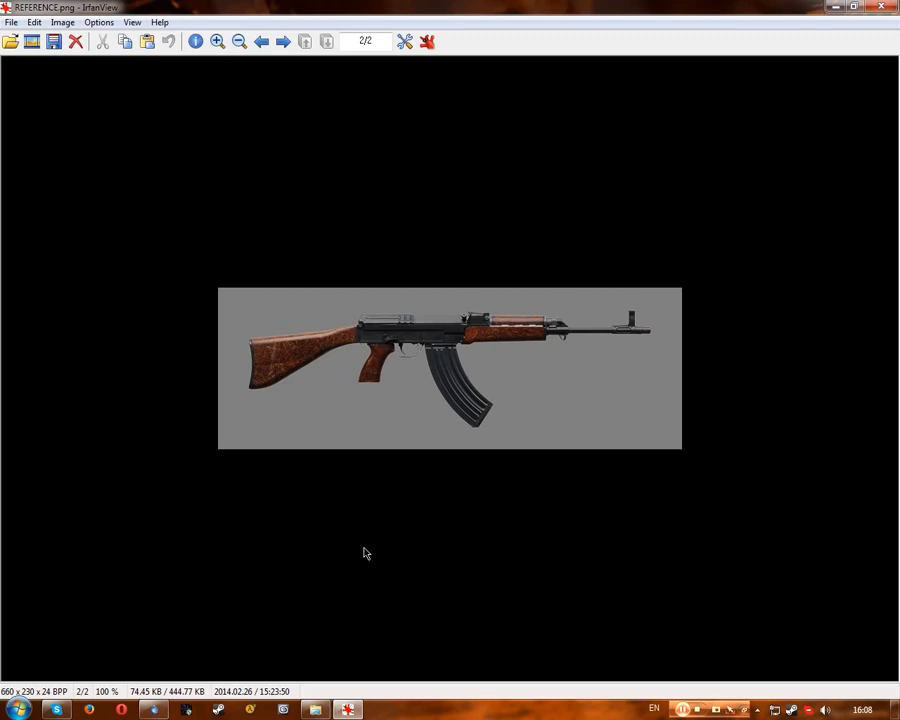
key(plus)
key(plus)
key(plus)
key(plus)
key(plus)
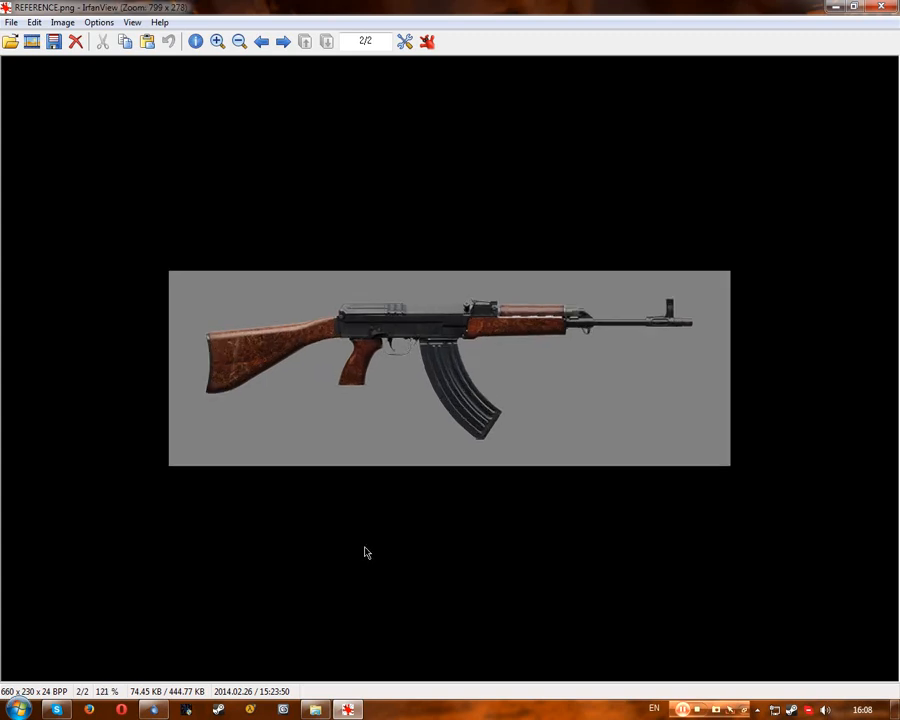
key(plus)
key(plus)
key(plus)
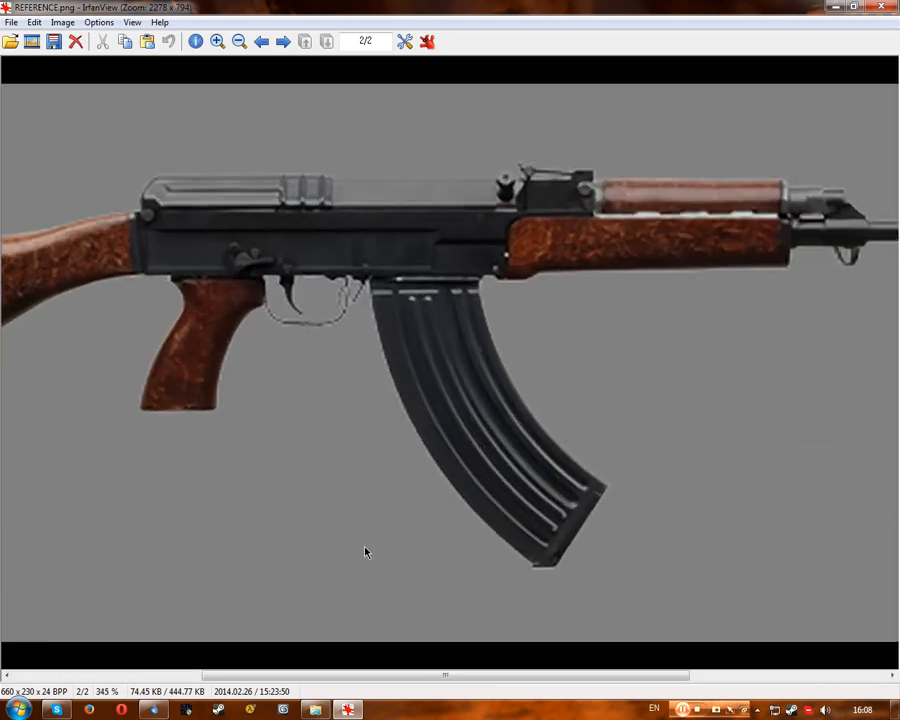
key(minus)
key(minus)
key(minus)
key(minus)
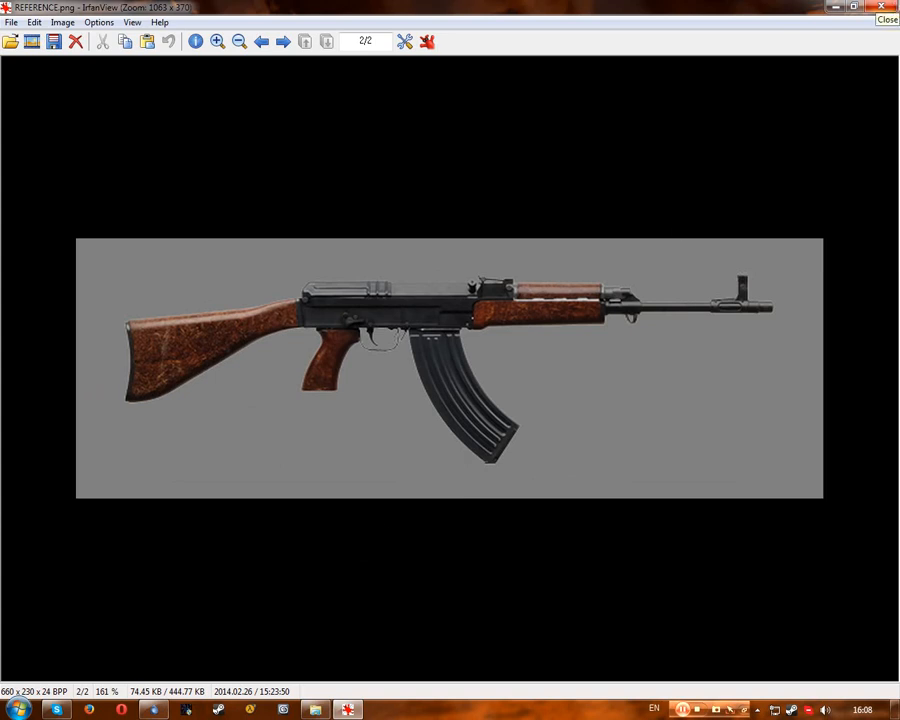
click(881, 7)
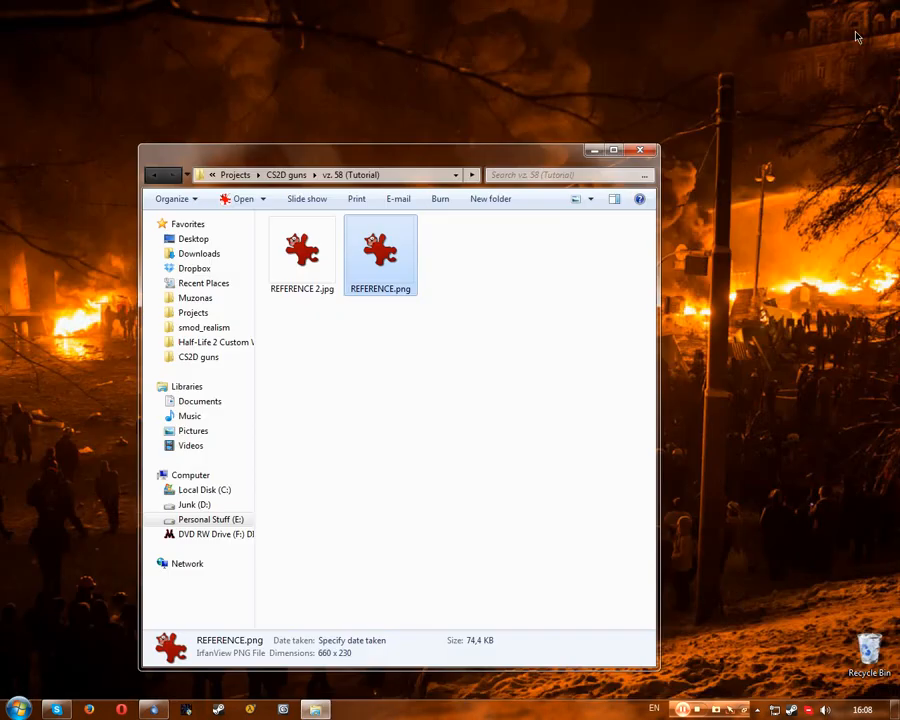
Step: View REFERENCE 2.jpg, examine the rifle's magazine and receiver up close, and close the image
double_click(283, 280)
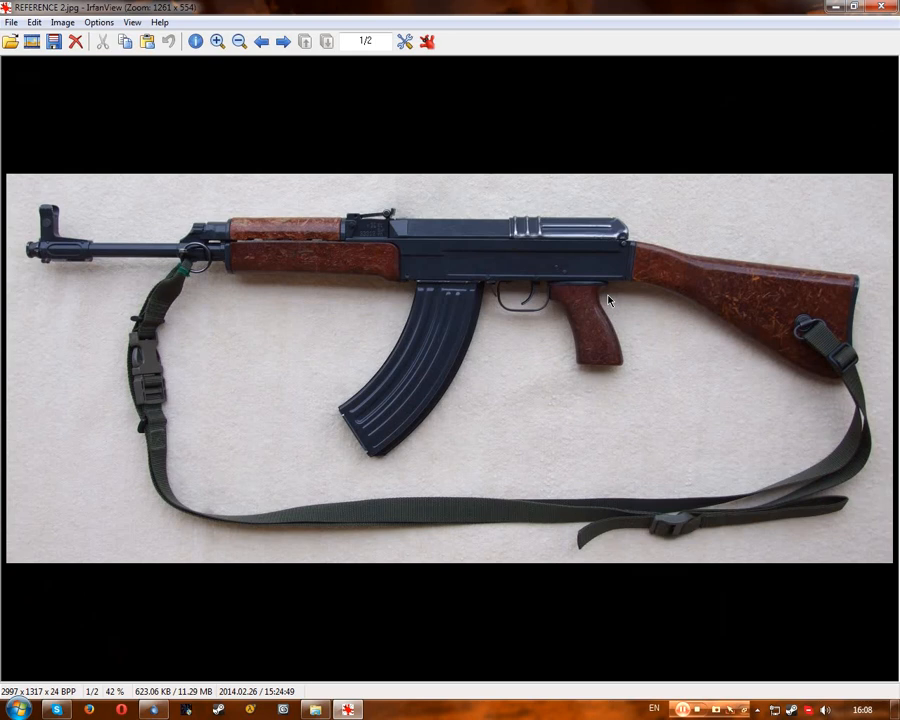
scroll(607, 300, up, 1)
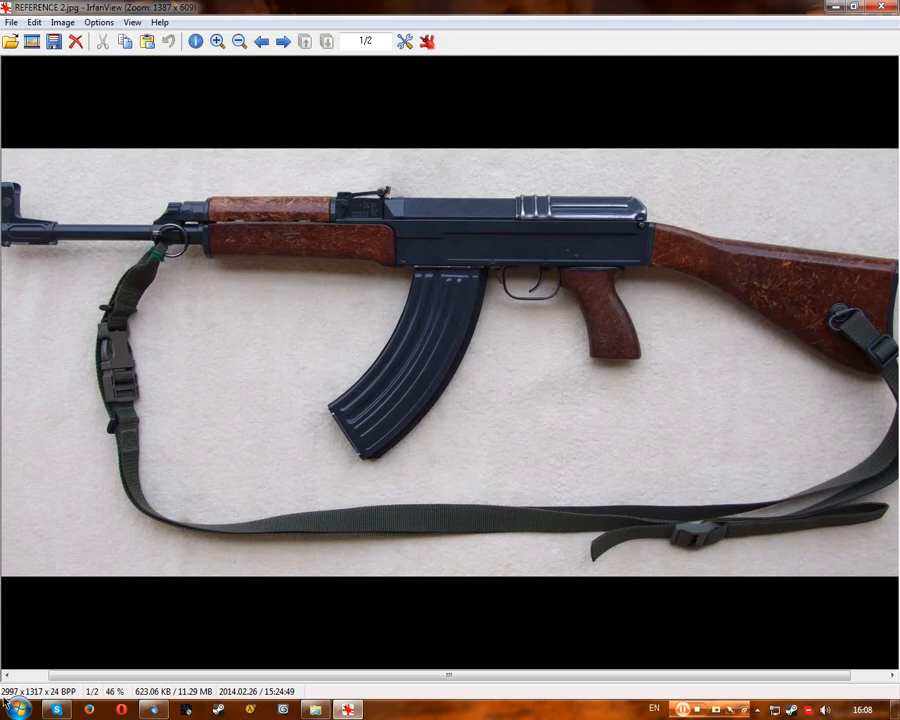
scroll(408, 480, up, 8)
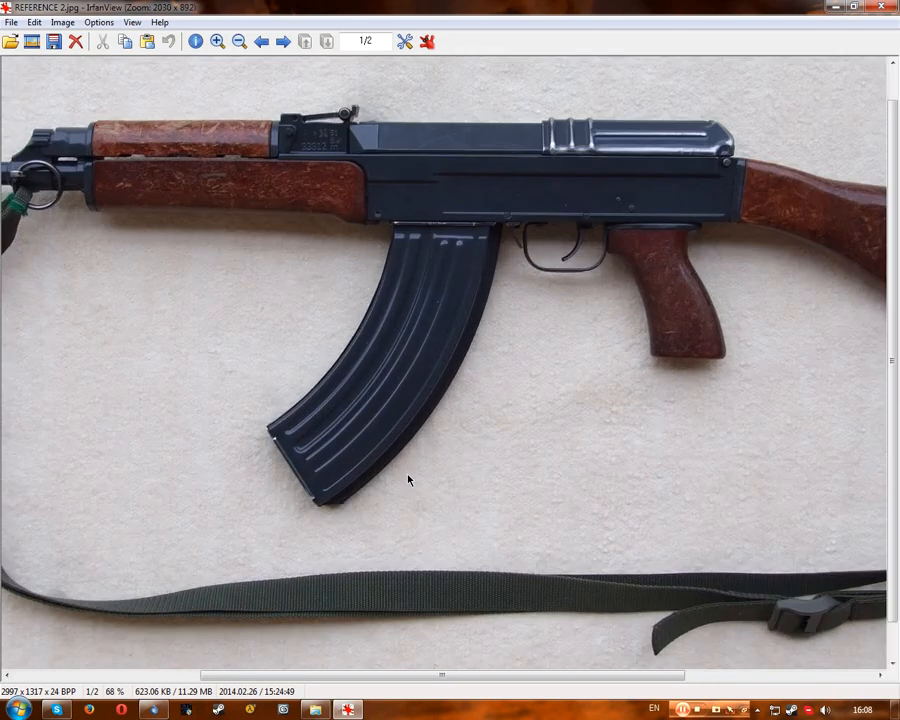
scroll(549, 504, up, 4)
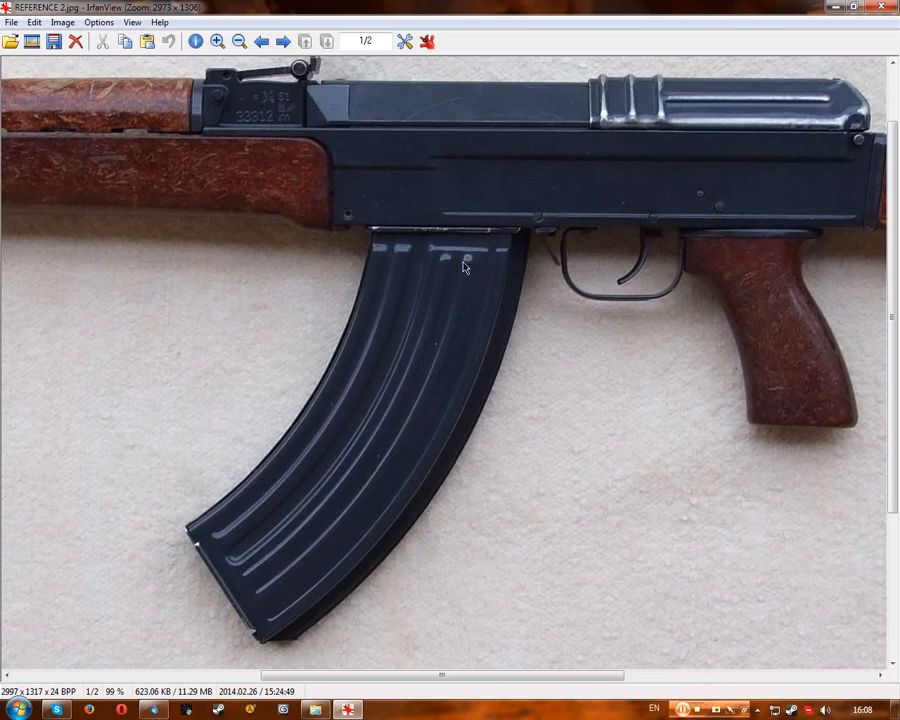
click(880, 7)
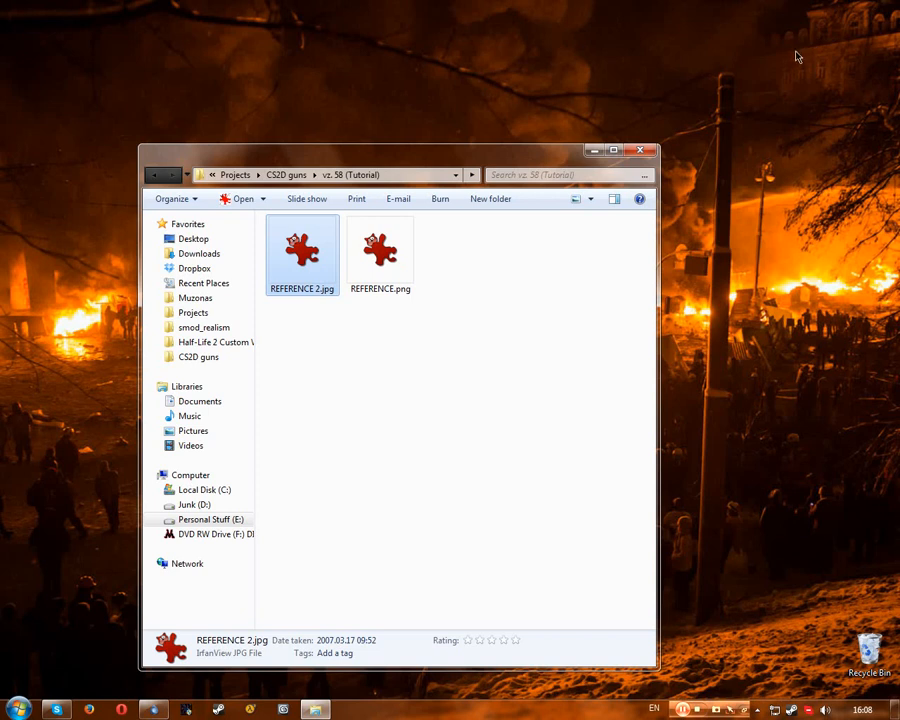
Step: Open the weapons folder inside the gfx folder of Counter-Strike 2D on Local Disk (C:)
click(240, 490)
double_click(316, 254)
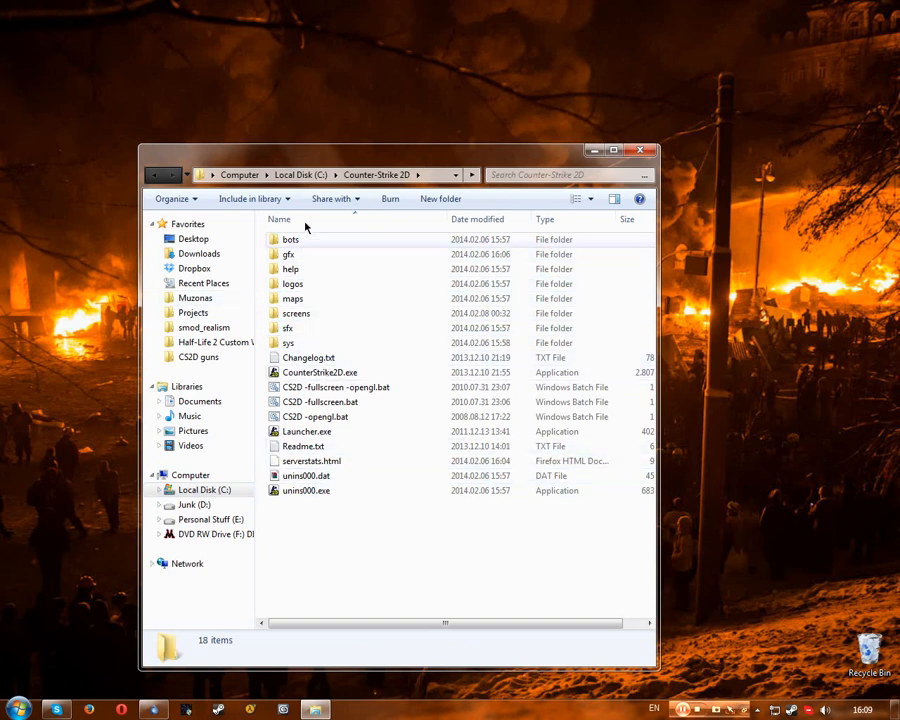
click(300, 175)
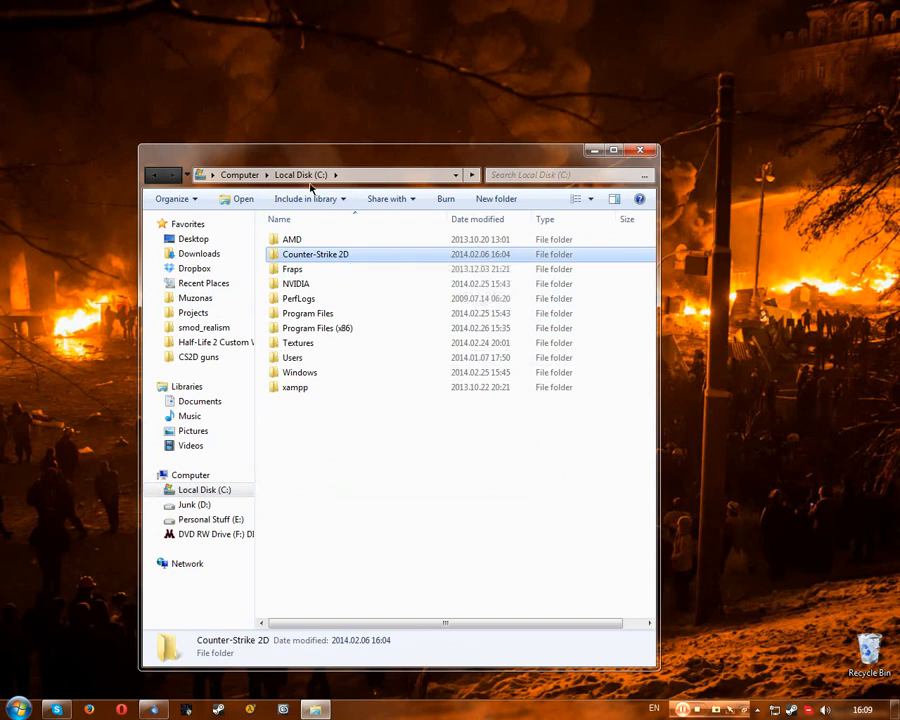
double_click(340, 256)
double_click(291, 257)
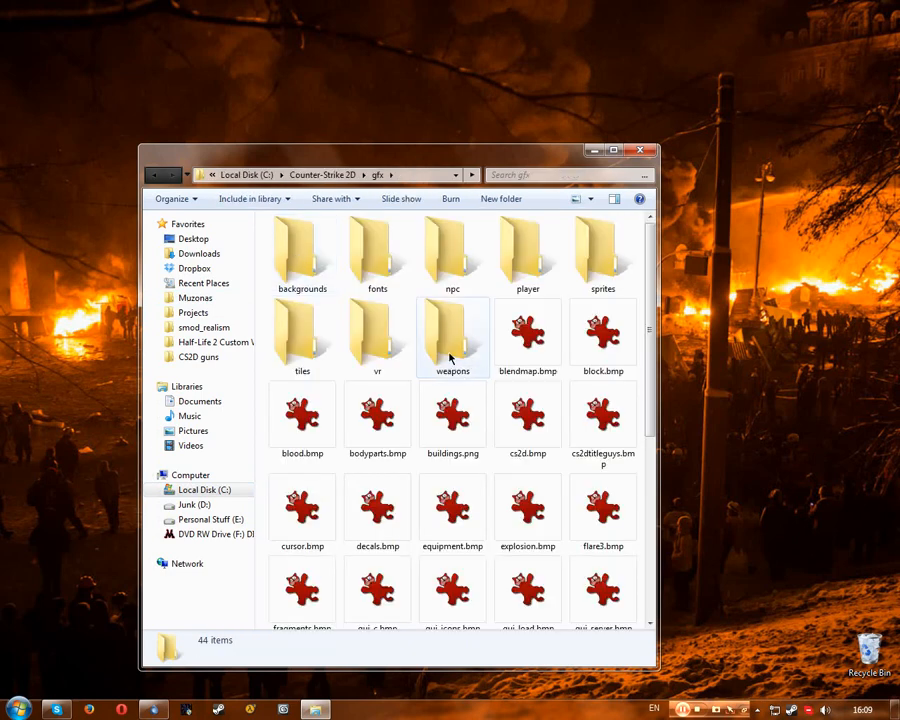
double_click(451, 355)
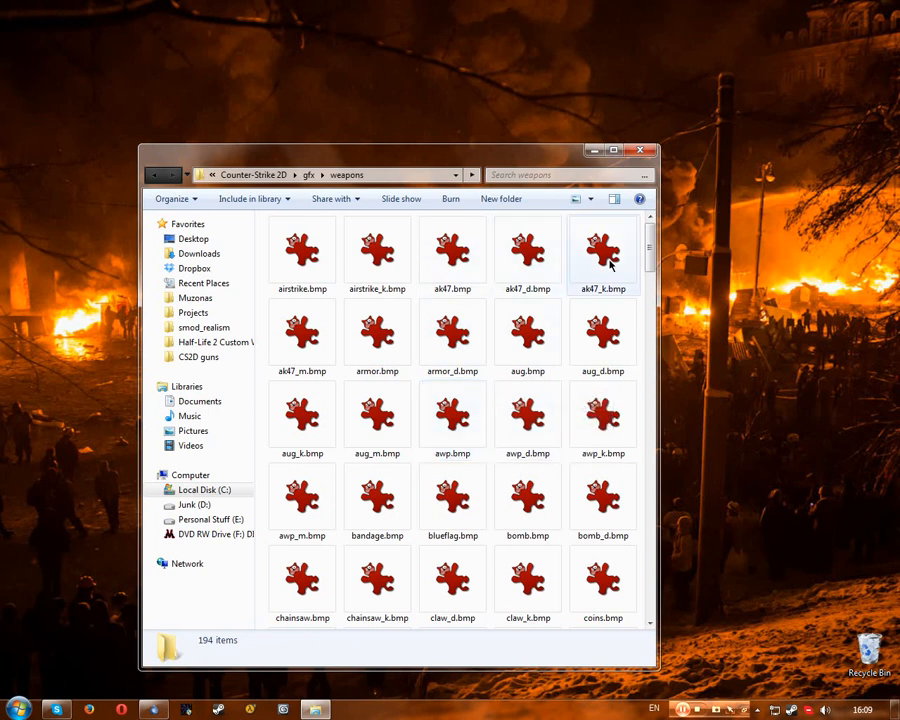
Step: View the AK-47 sprites ak47.bmp, ak47_k.bmp and ak47_m.bmp one after another, closing each image
click(455, 275)
double_click(455, 275)
key(Escape)
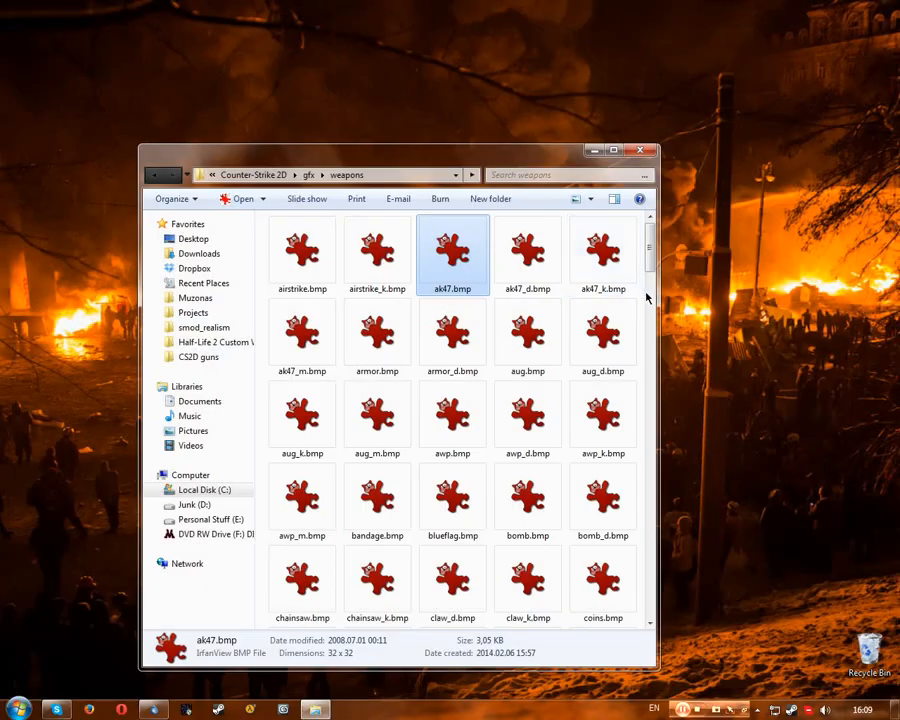
double_click(600, 262)
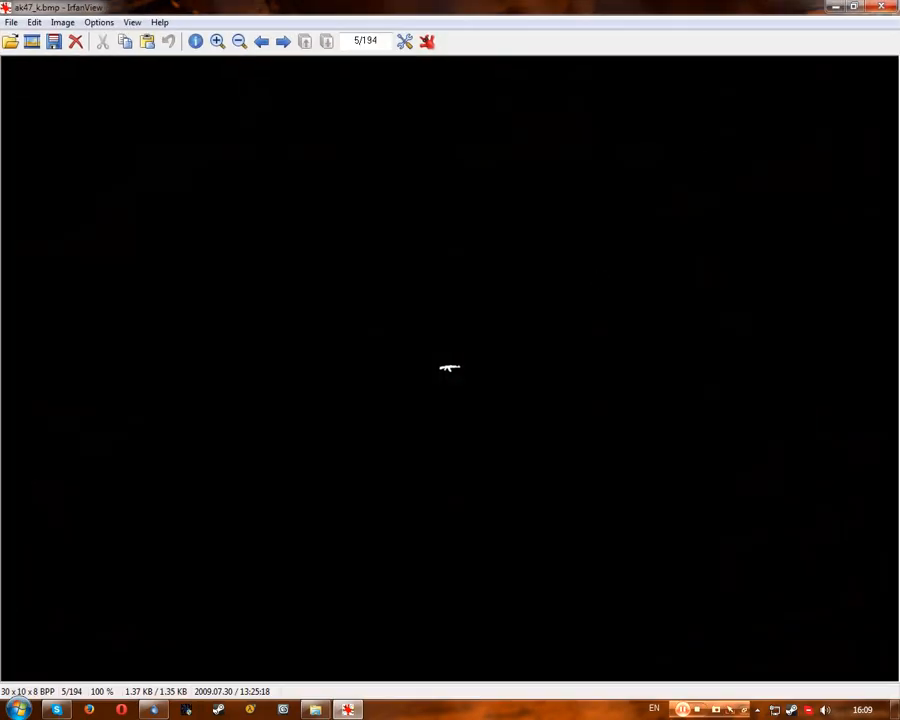
key(Escape)
double_click(298, 337)
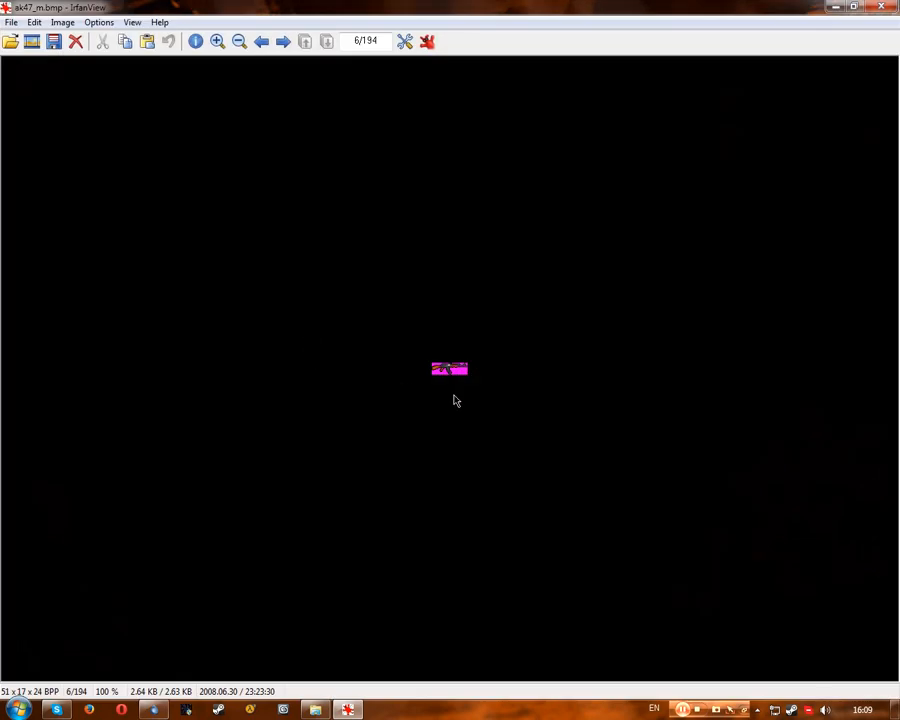
click(848, 7)
click(694, 12)
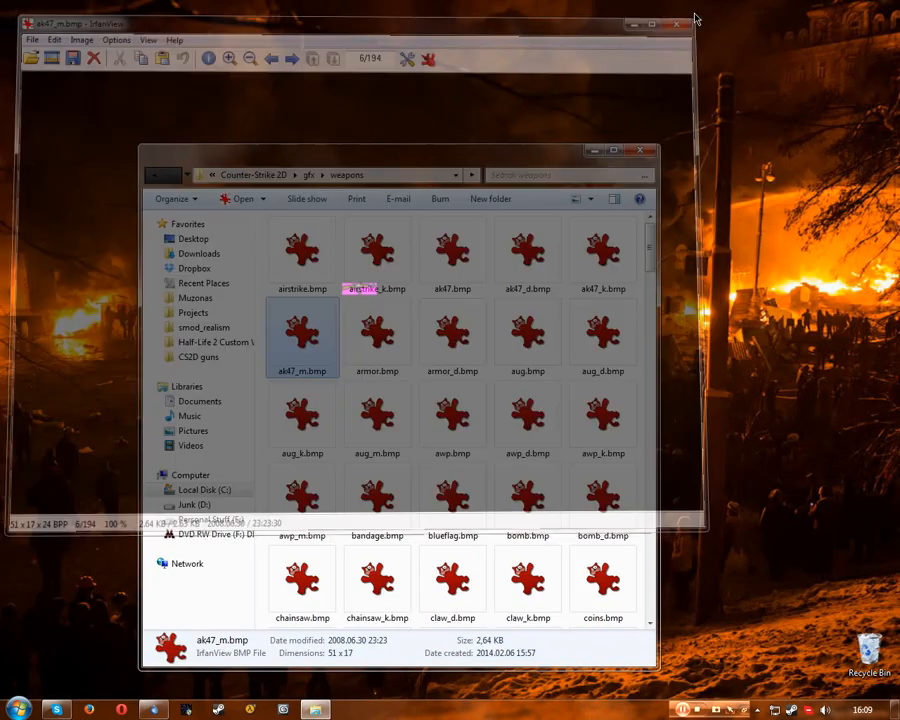
Step: View armor_d.bmp and aug_m.bmp from the weapons folder, closing each image
double_click(435, 337)
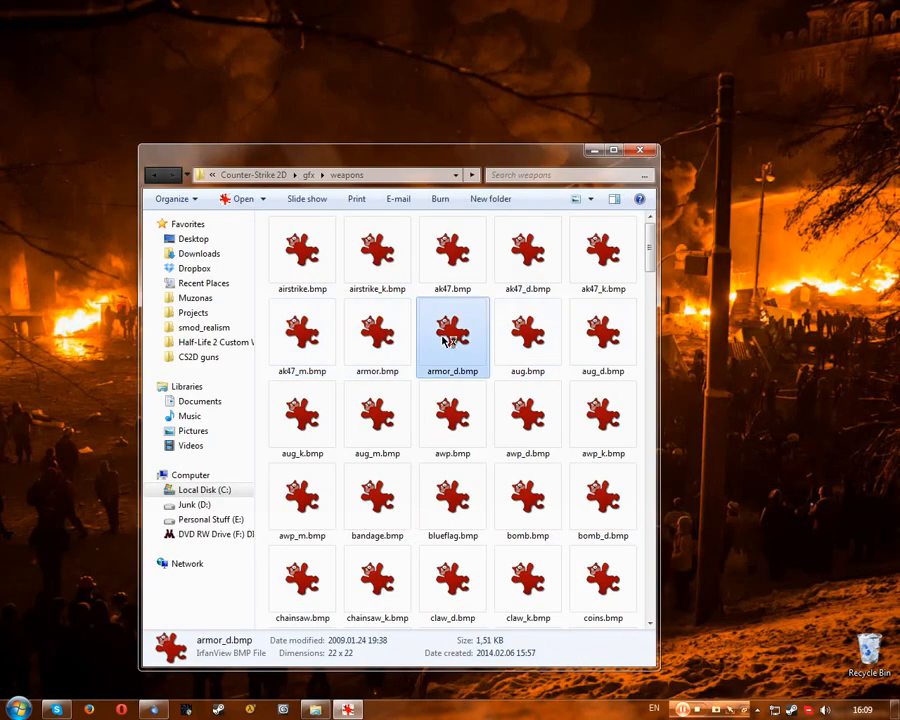
click(426, 8)
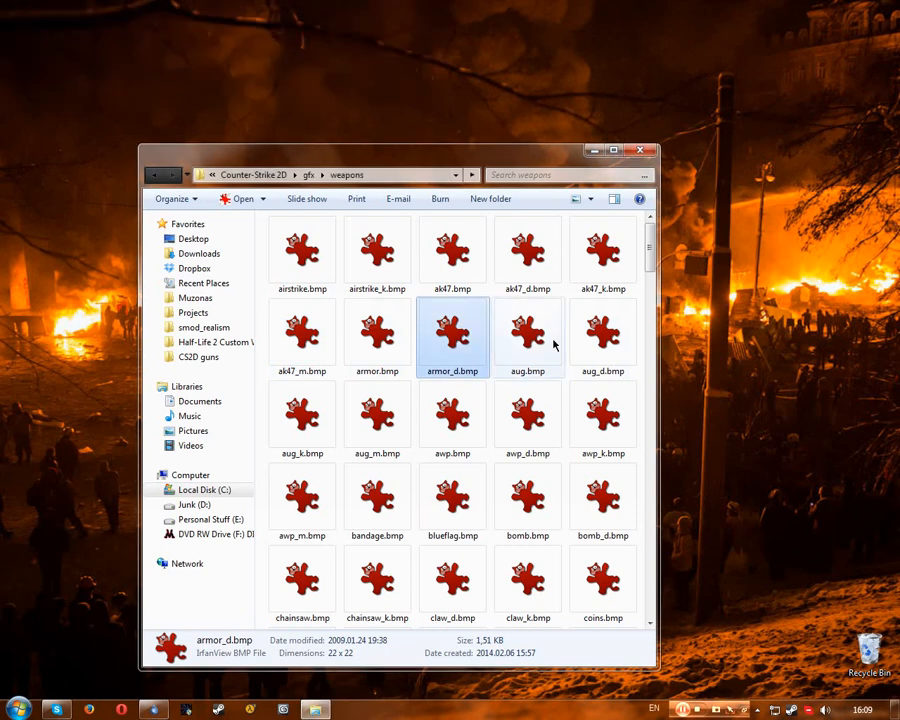
double_click(351, 436)
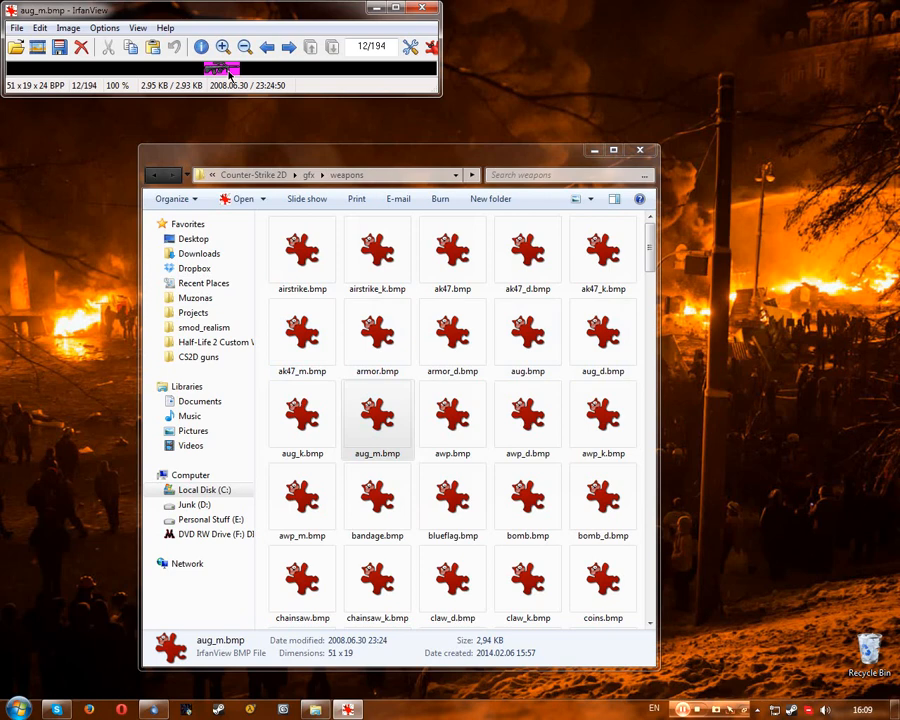
click(422, 8)
Step: Find the SG 552 sprites in the weapons folder and open sg552.bmp
scroll(513, 472, down, 3)
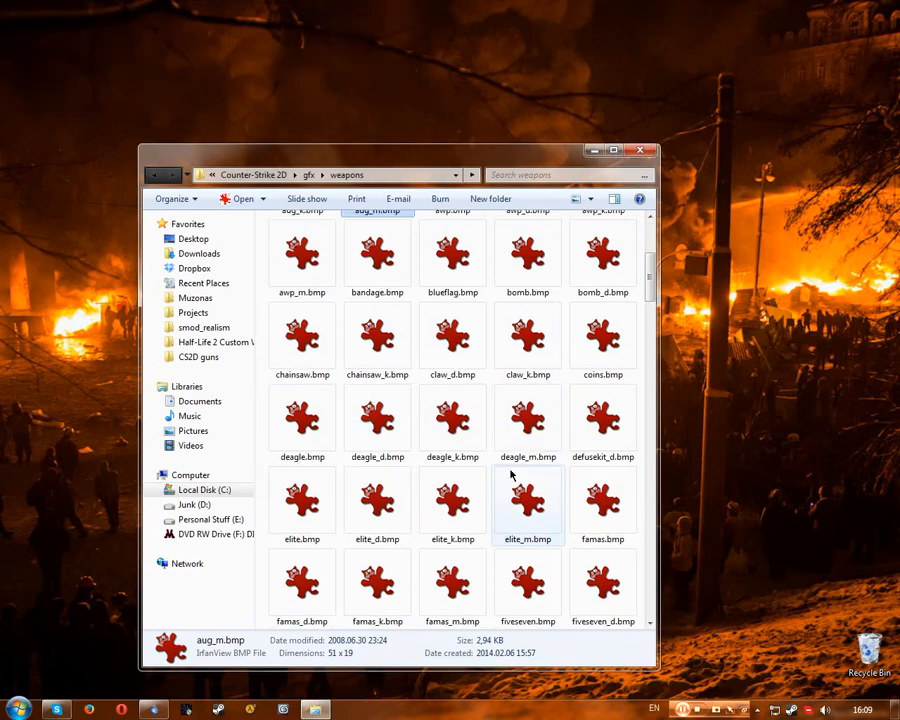
scroll(513, 472, down, 3)
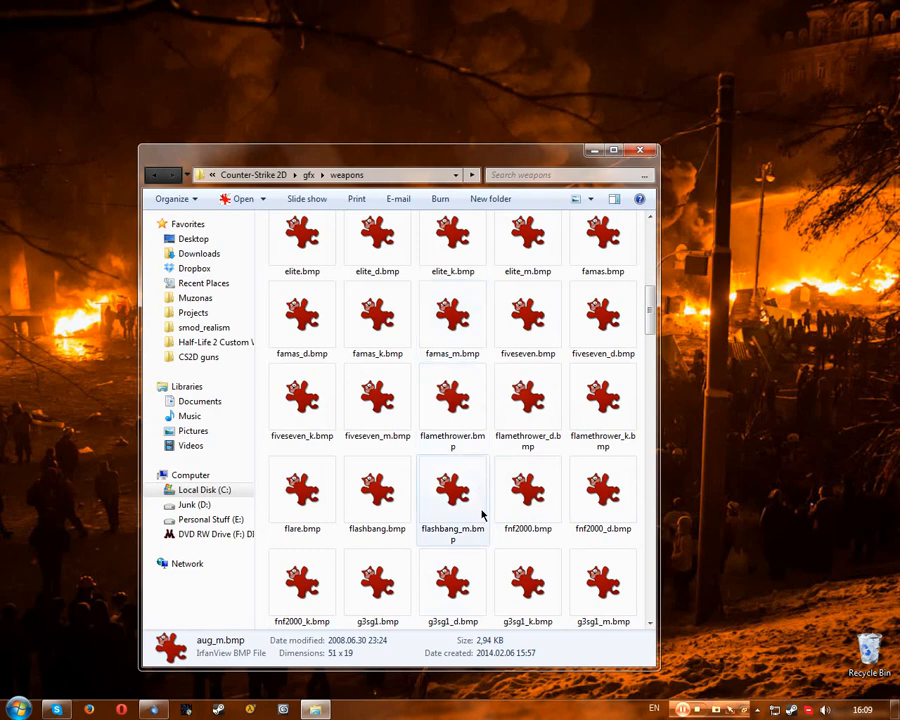
scroll(556, 508, down, 10)
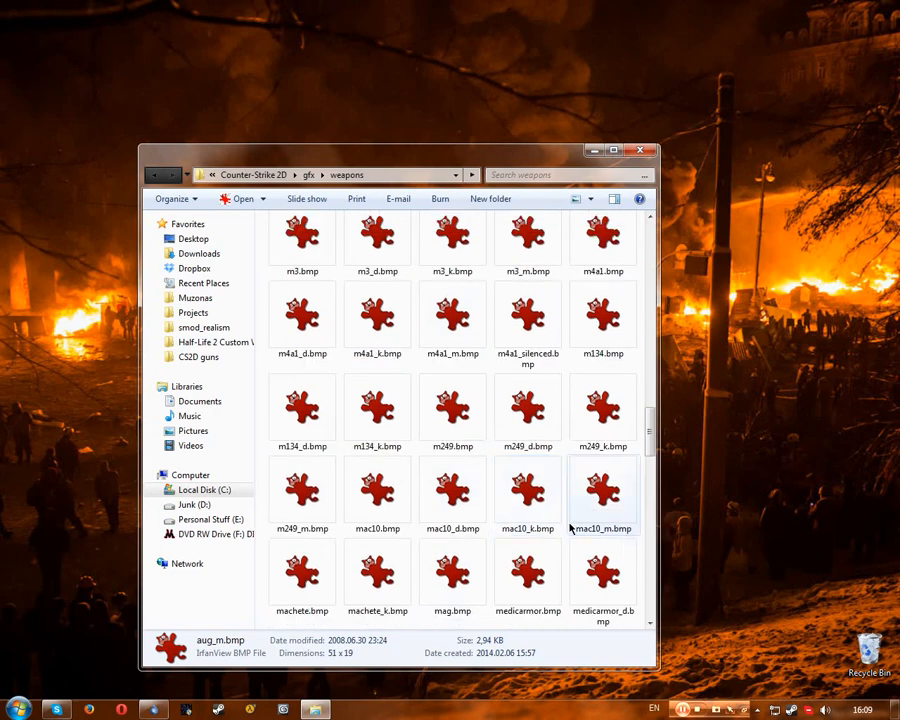
scroll(570, 526, down, 4)
scroll(570, 527, down, 6)
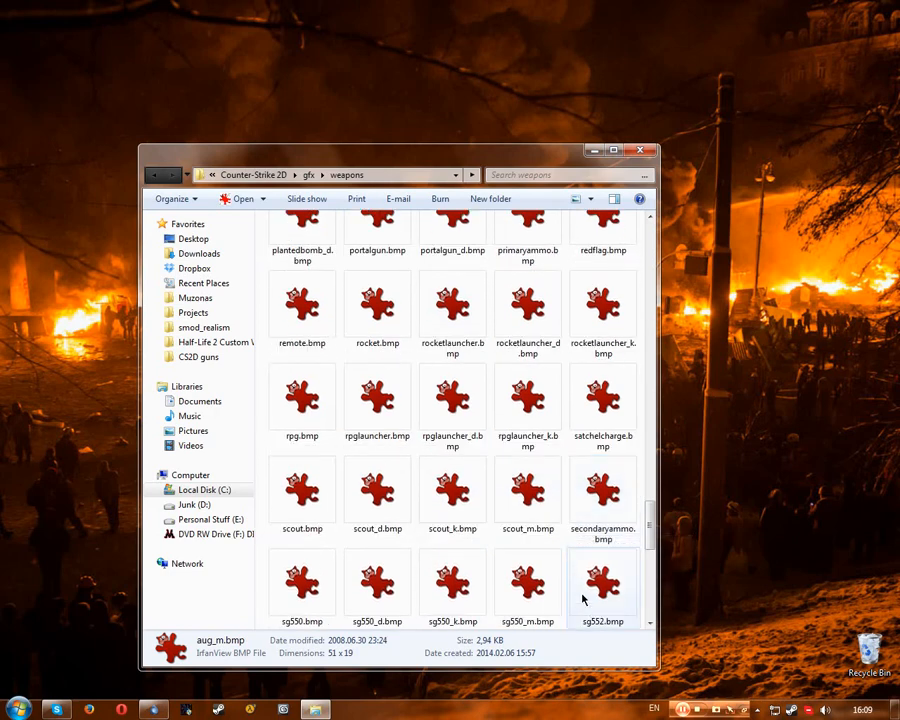
scroll(588, 590, down, 3)
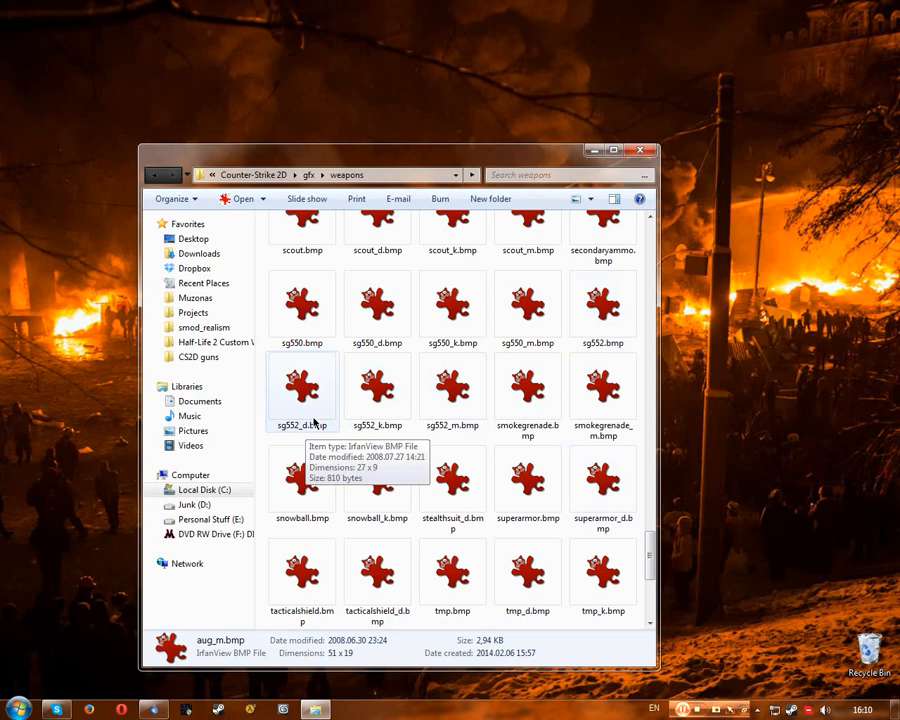
double_click(603, 305)
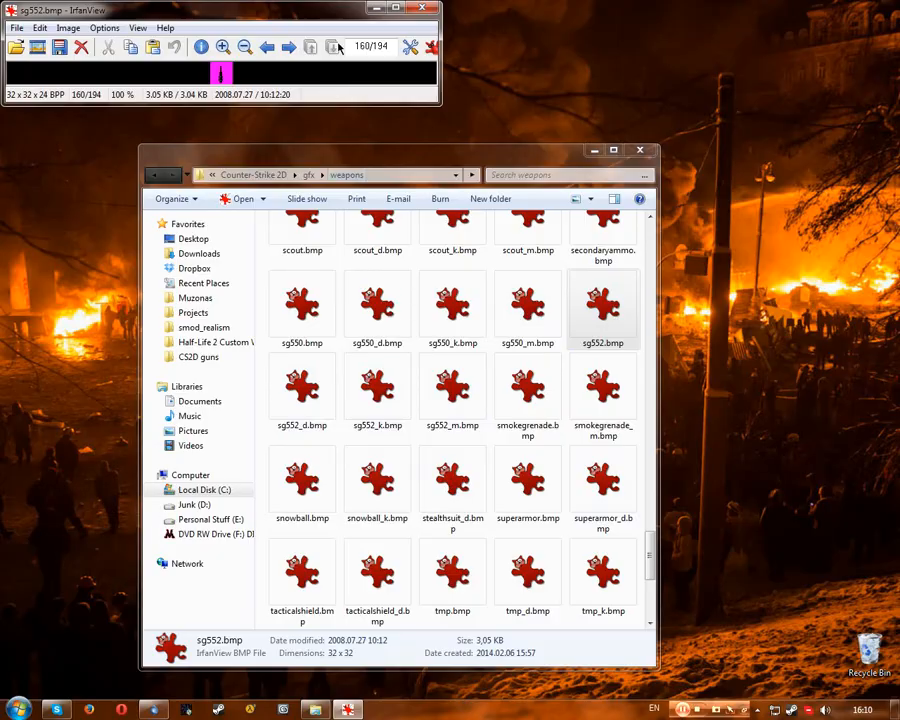
Step: Maximize the viewer window and enlarge sg552.bmp to examine the weapon sprite on its magenta background
double_click(290, 8)
scroll(383, 343, up, 20)
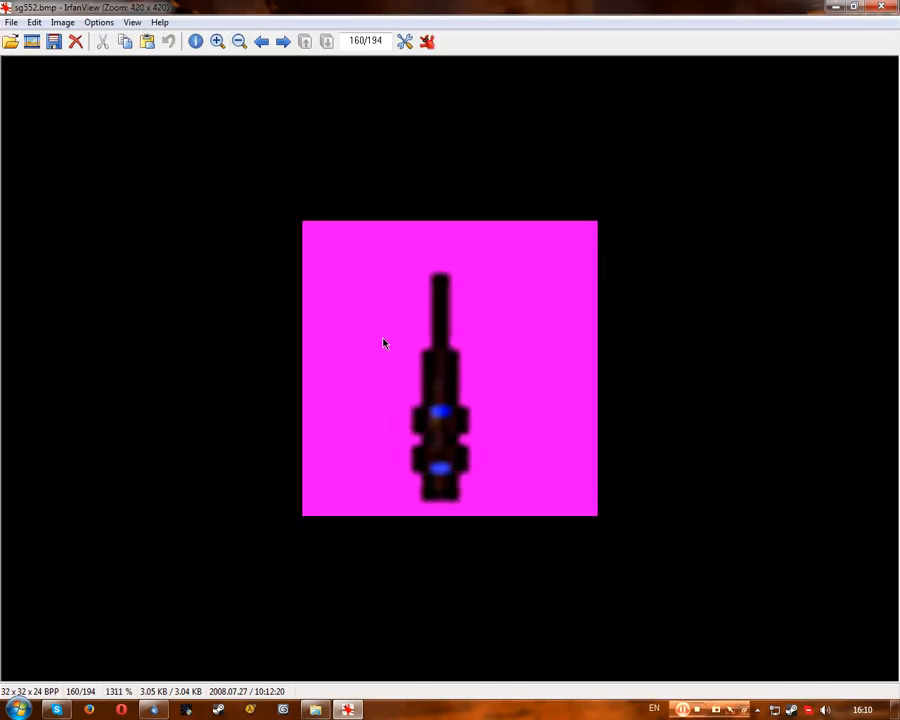
scroll(383, 343, up, 3)
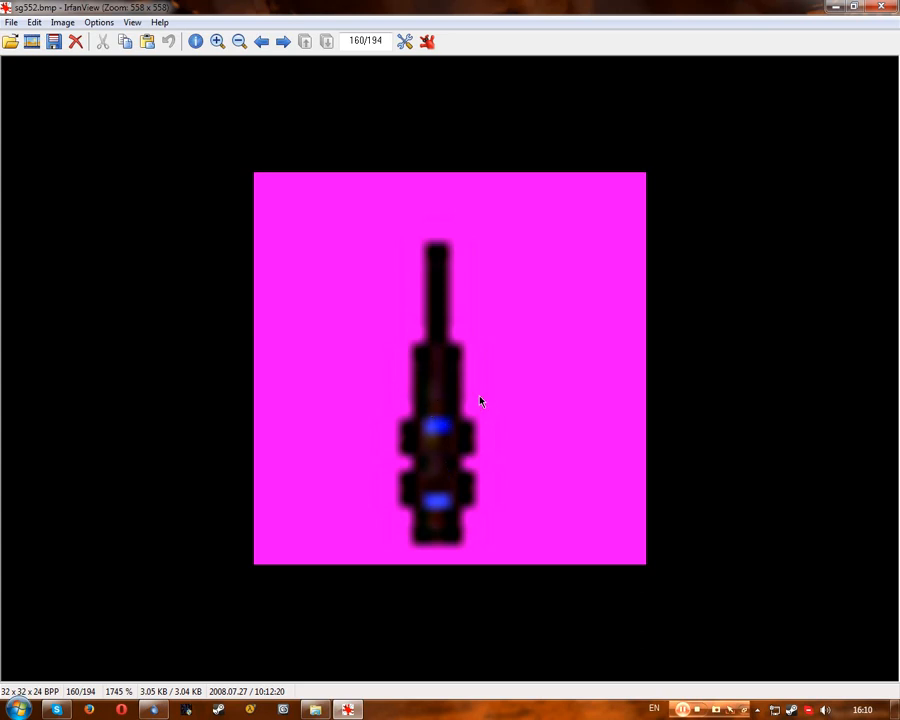
Step: Reduce sg552.bmp to 100% to view the weapon sprite at its original size
scroll(480, 401, down, 1)
scroll(480, 401, down, 10)
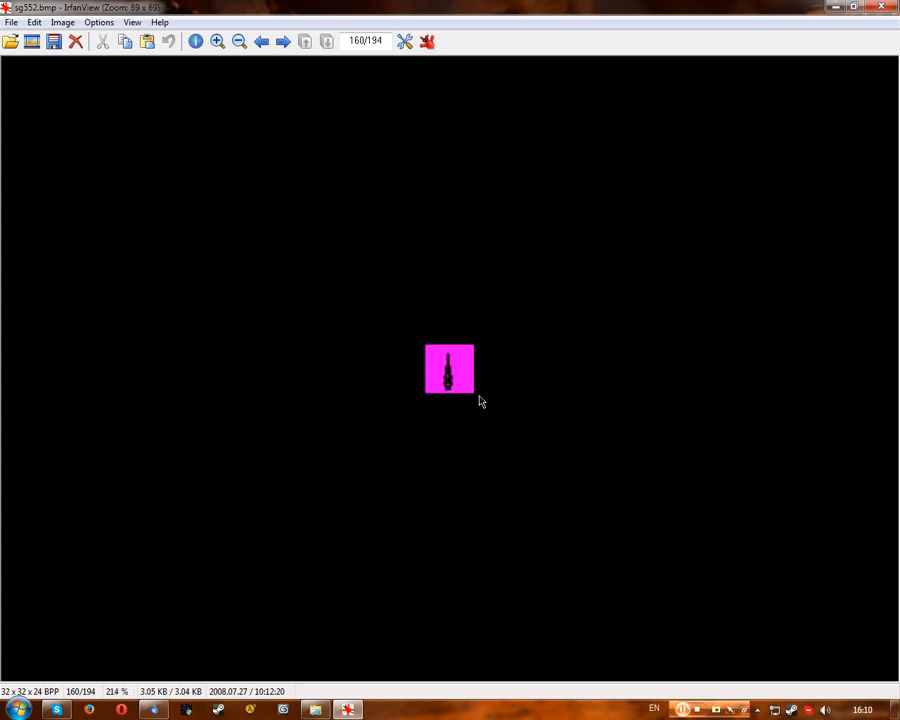
scroll(480, 401, down, 4)
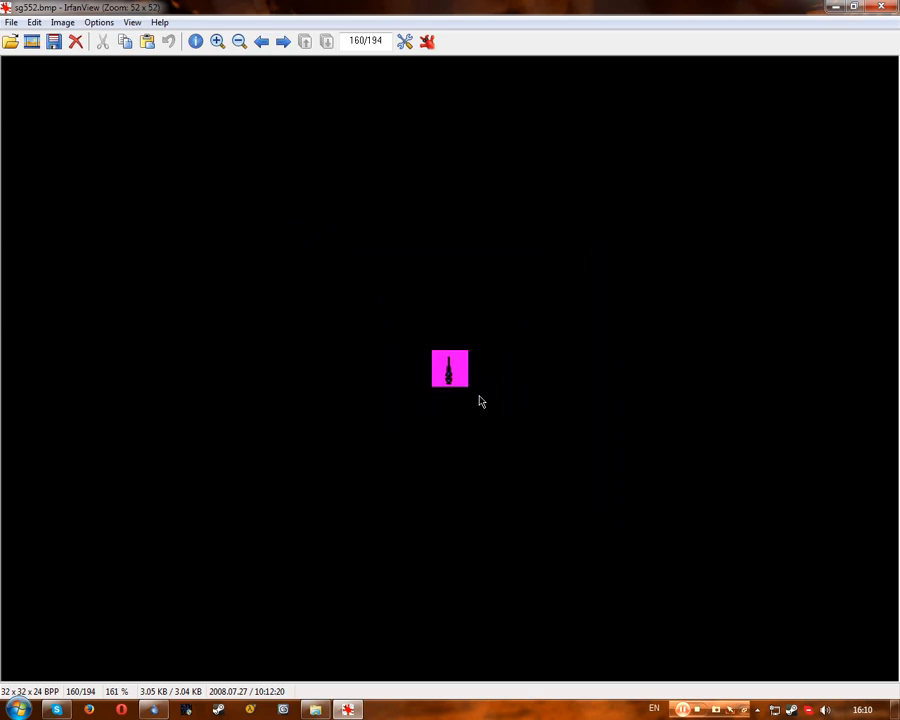
scroll(480, 401, down, 4)
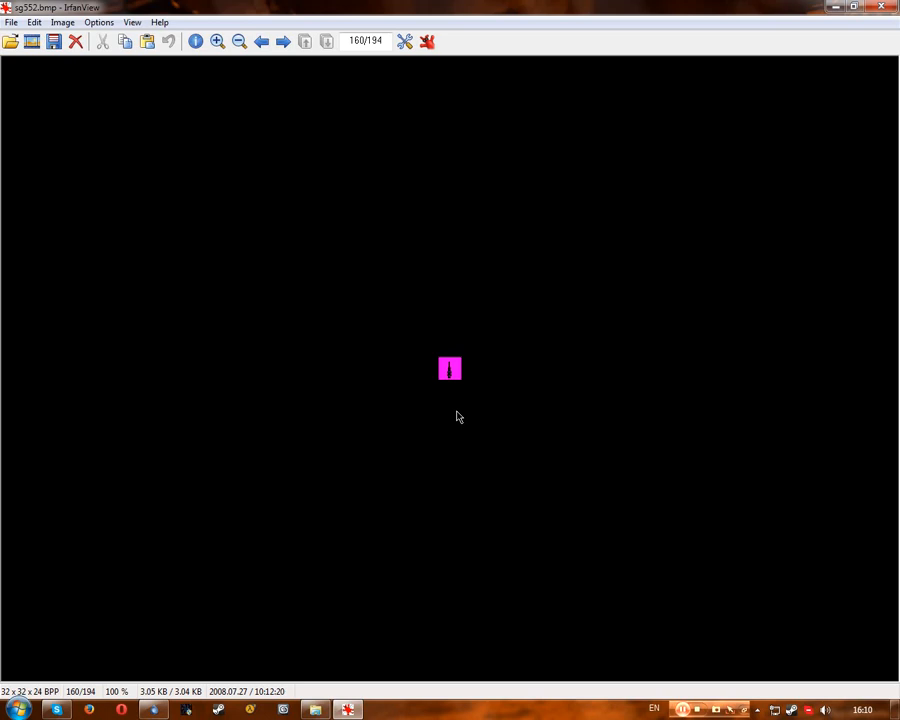
Step: Show the next sprite, sg552_d.bmp, and enlarge it to examine the side view of the weapon
key(Right)
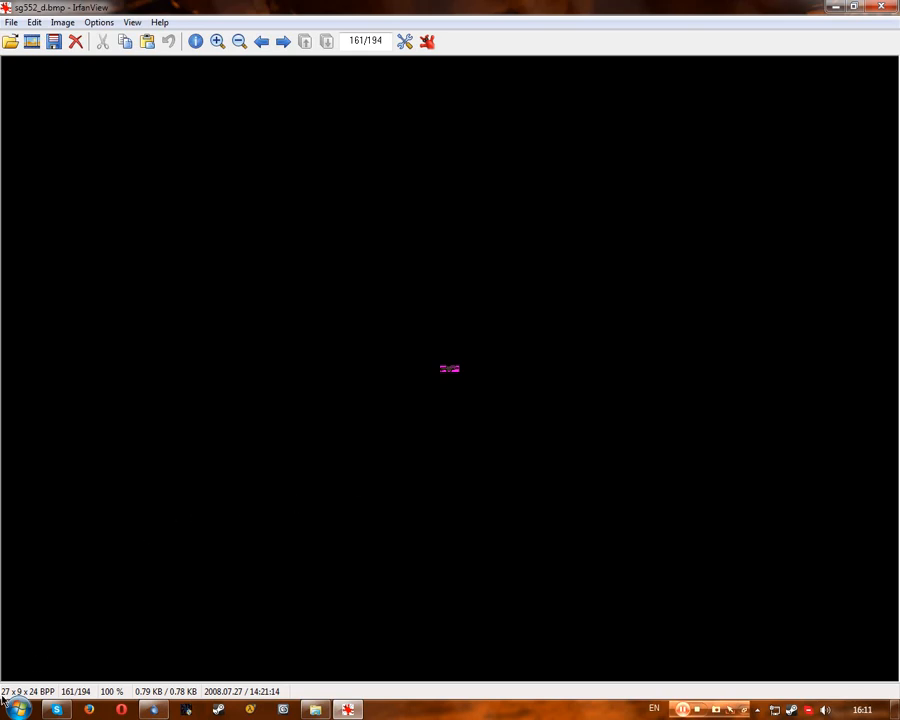
key(plus)
key(plus)
key(plus)
key(plus)
key(plus)
key(plus)
key(plus)
key(plus)
key(plus)
key(plus)
key(plus)
key(plus)
key(plus)
key(plus)
key(plus)
key(plus)
key(plus)
key(plus)
key(plus)
key(plus)
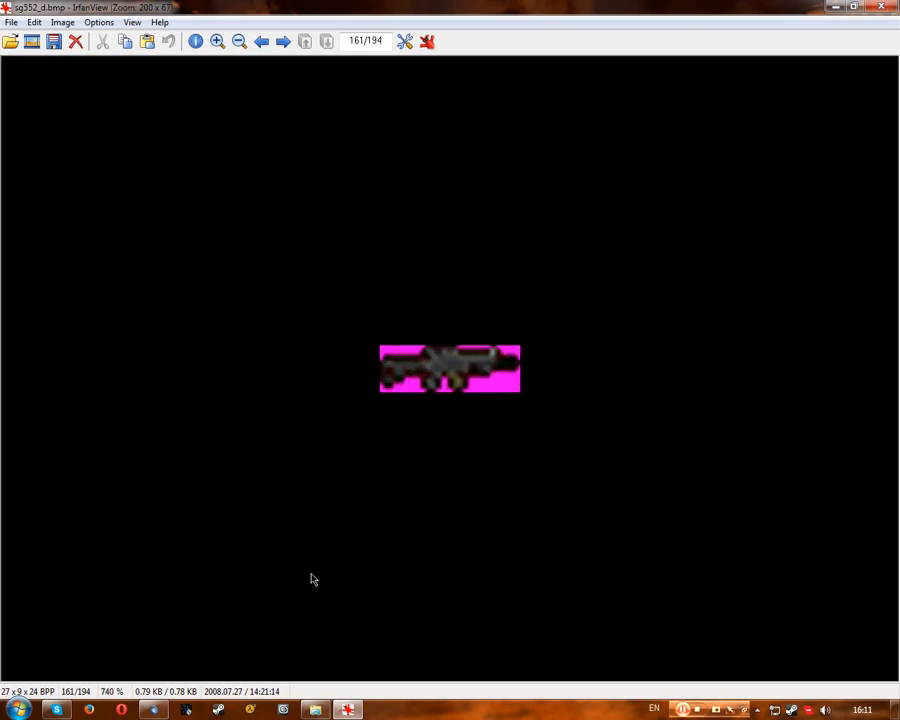
key(plus)
key(plus)
key(plus)
key(plus)
key(plus)
key(plus)
key(plus)
key(plus)
key(plus)
key(plus)
key(plus)
key(plus)
key(plus)
key(plus)
key(plus)
key(plus)
key(plus)
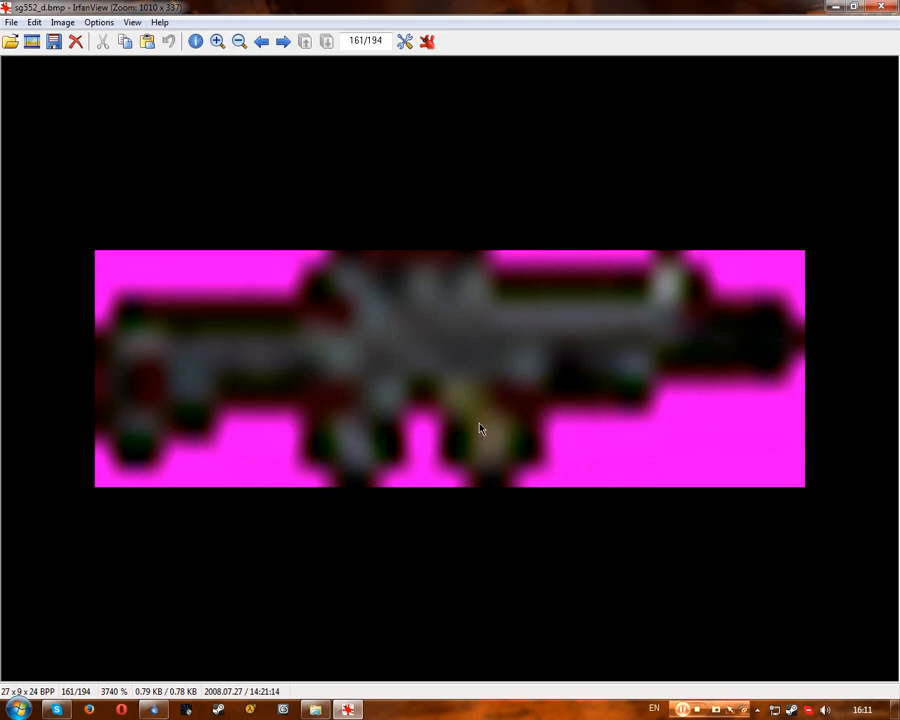
Step: Compare sg552_d.bmp at its original 100% size with an enlarged view
scroll(479, 428, down, 10)
scroll(479, 428, down, 4)
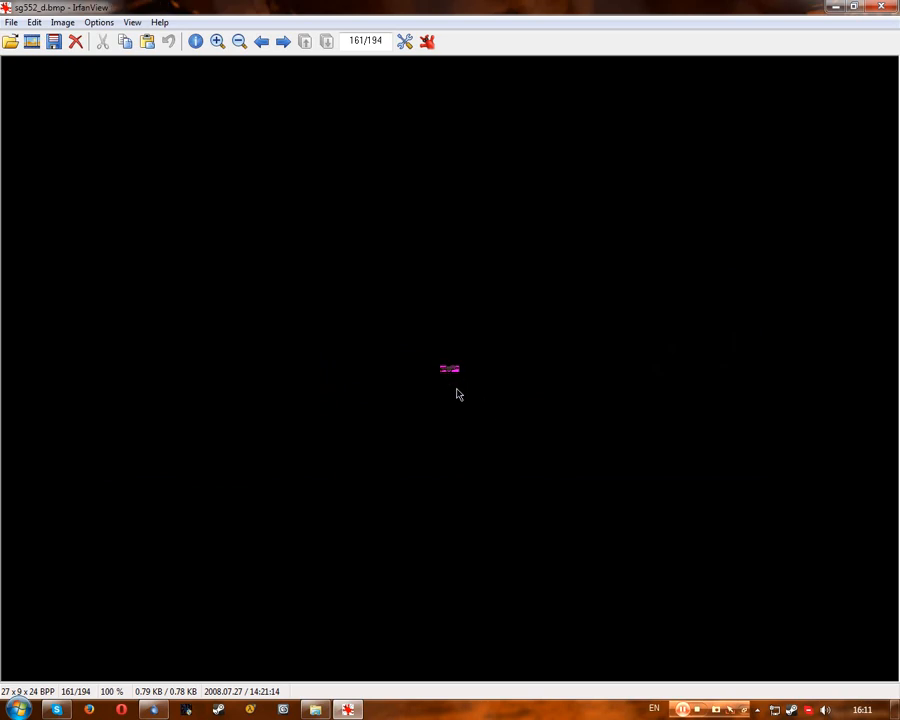
scroll(457, 393, up, 10)
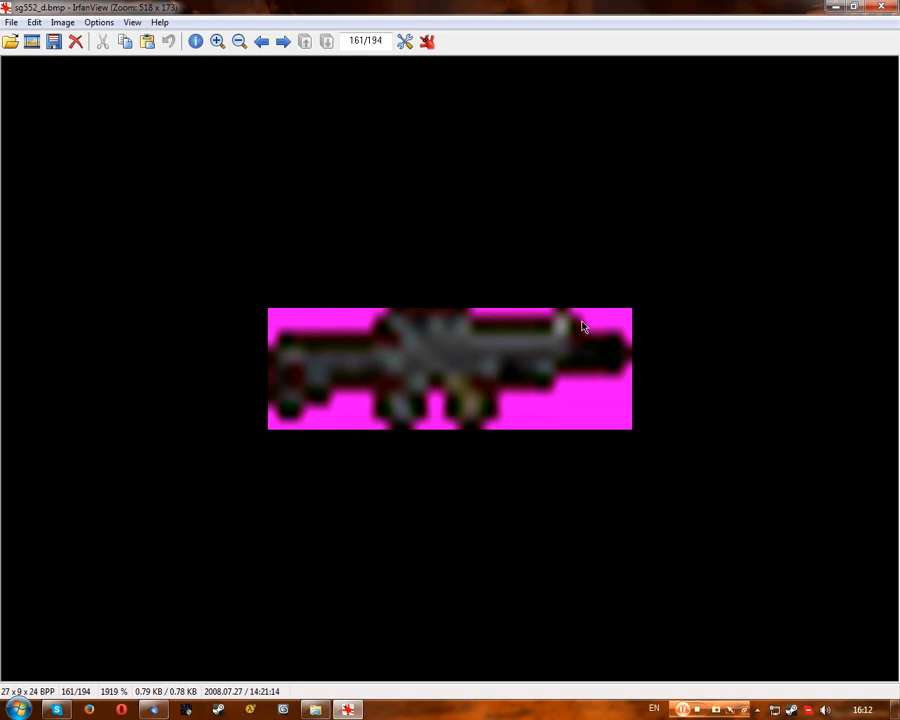
Step: Show sg552_k.bmp, enlarge it to examine the white weapon silhouette, and return it to 100%
key(Right)
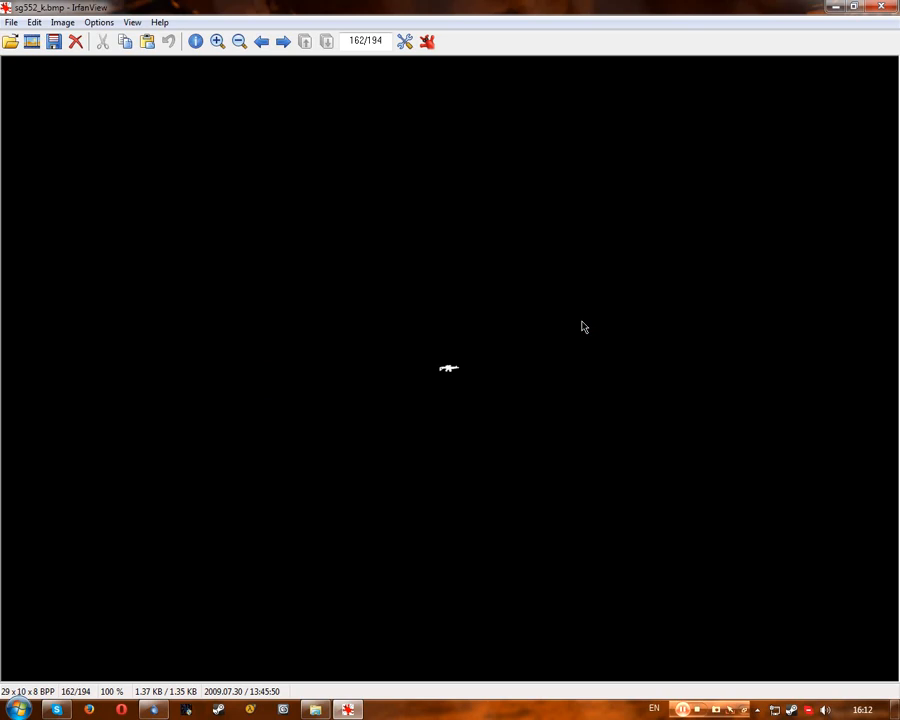
key(plus)
key(plus)
key(plus)
key(plus)
key(plus)
key(plus)
key(plus)
key(plus)
key(plus)
key(plus)
key(plus)
key(plus)
key(plus)
key(plus)
key(plus)
key(plus)
key(plus)
key(plus)
key(plus)
key(plus)
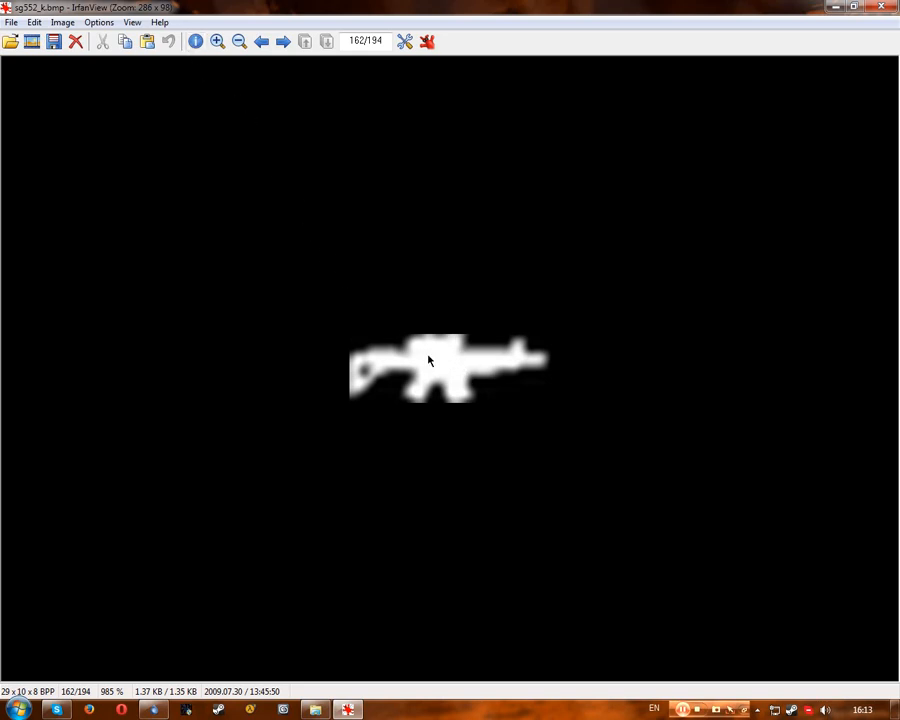
scroll(433, 363, down, 8)
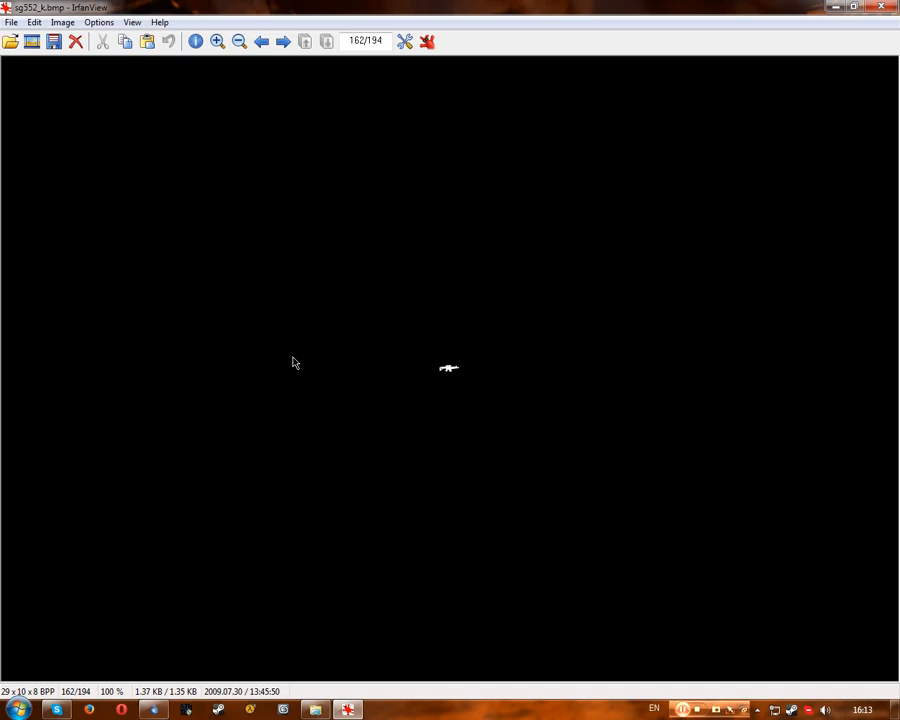
Step: Show sg552_m.bmp and enlarge it to examine the detailed side view of the weapon
key(space)
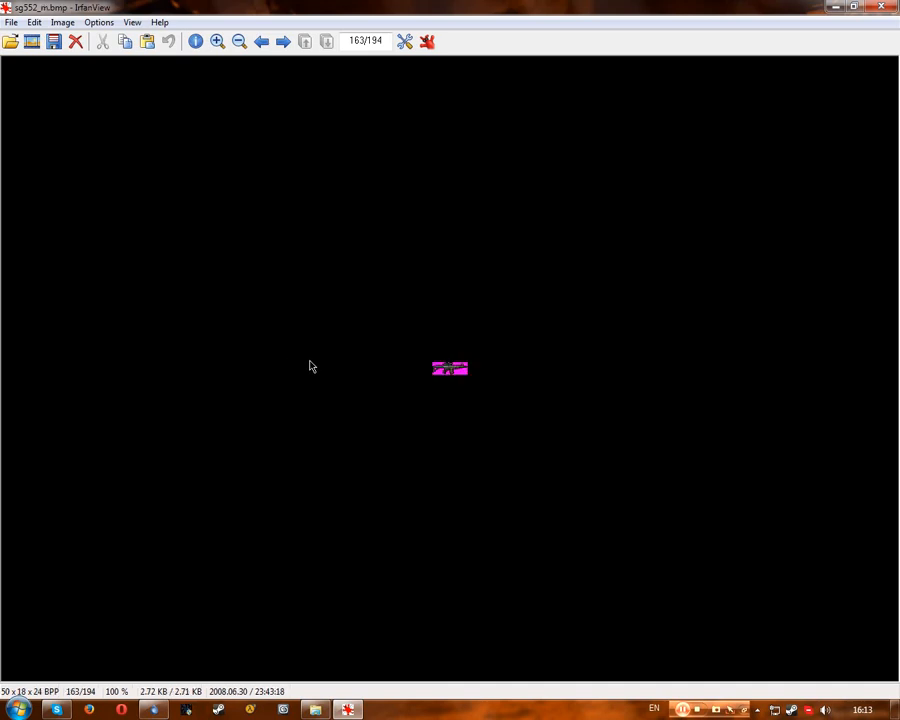
key(plus)
key(plus)
key(plus)
key(plus)
key(plus)
key(plus)
key(plus)
key(plus)
key(plus)
key(plus)
key(plus)
key(plus)
key(plus)
key(plus)
key(plus)
key(plus)
key(plus)
key(plus)
key(plus)
key(plus)
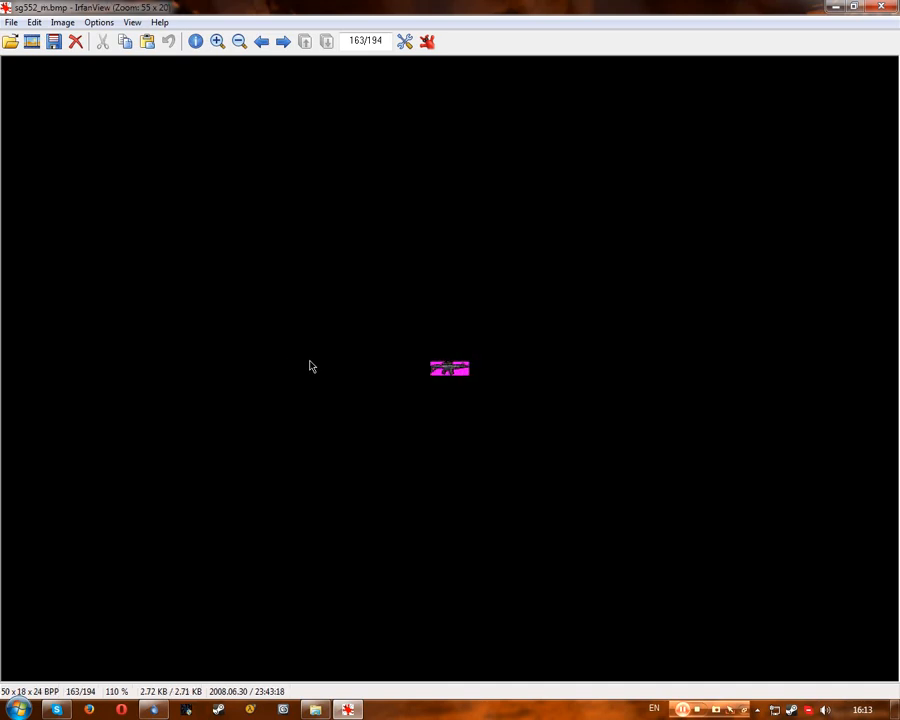
key(plus)
key(plus)
key(plus)
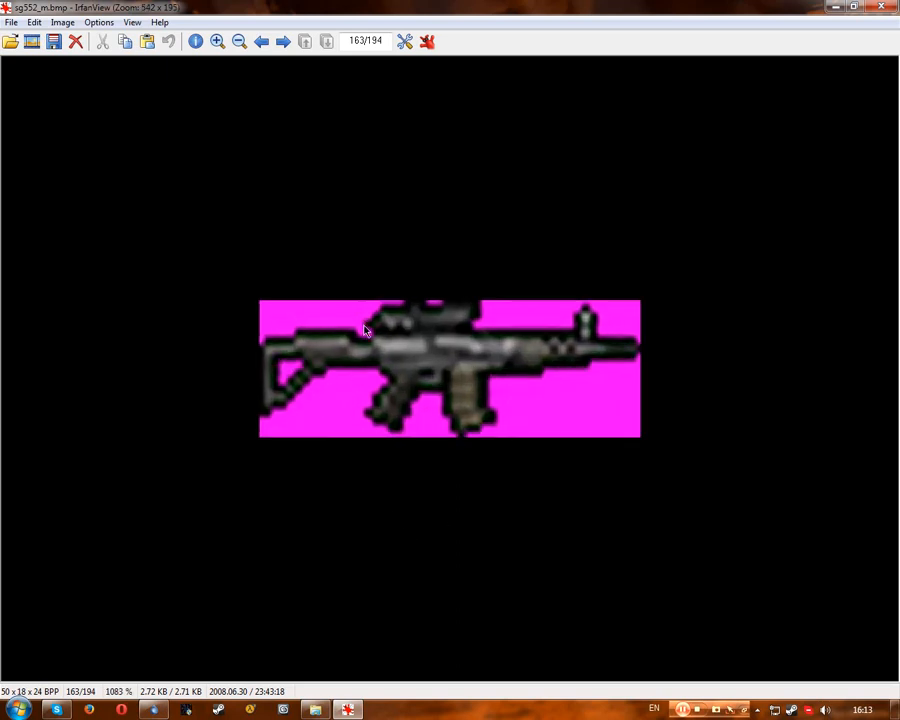
click(313, 708)
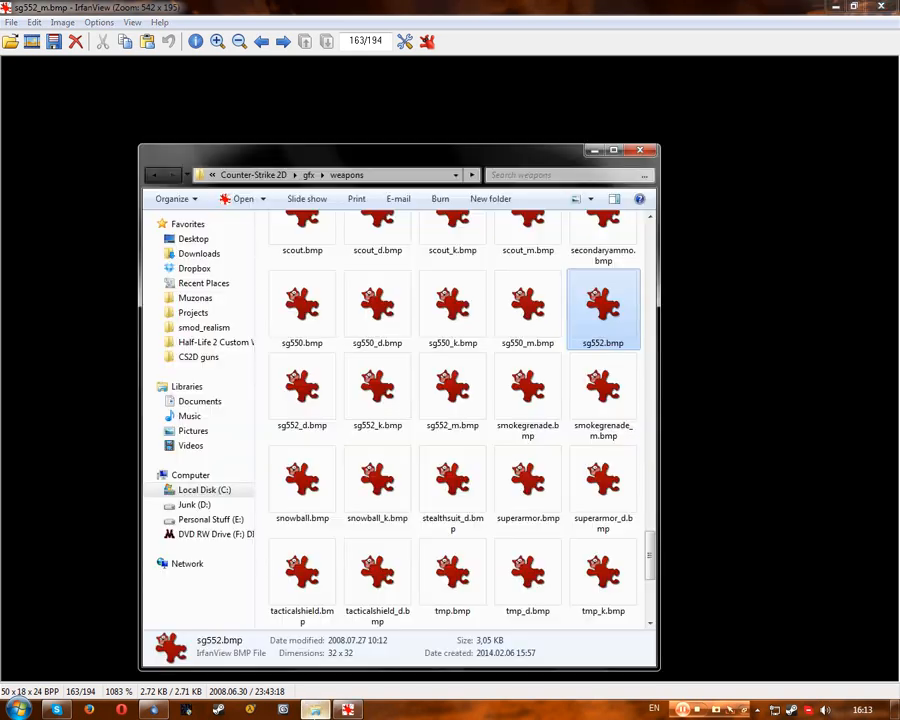
click(737, 406)
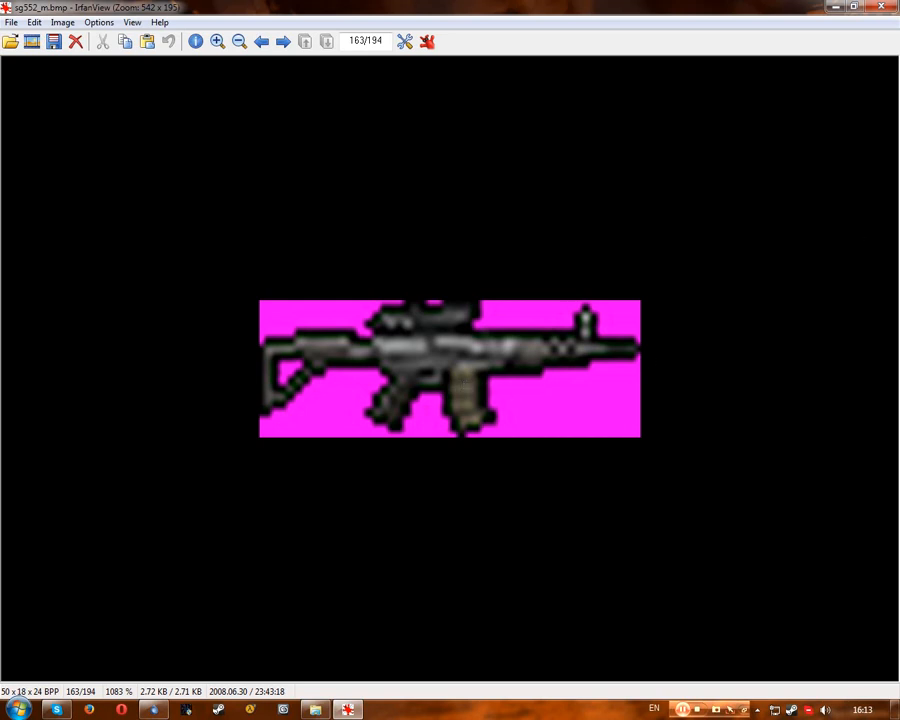
Step: Close the image and view sg552.bmp in Windows Photo Viewer instead, closing it again
key(Escape)
right_click(609, 318)
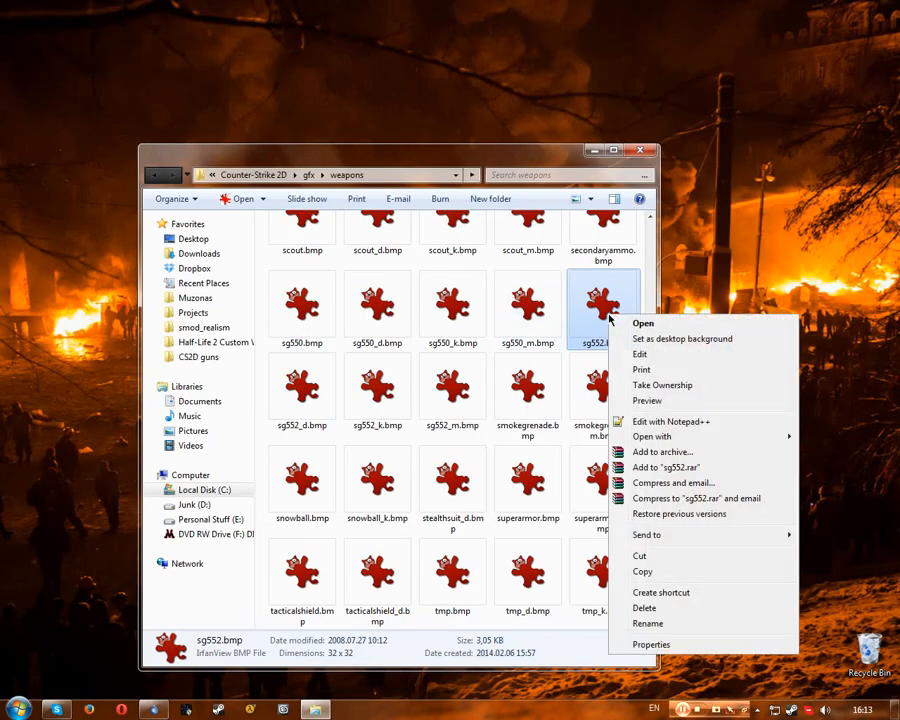
mouse_move(650, 436)
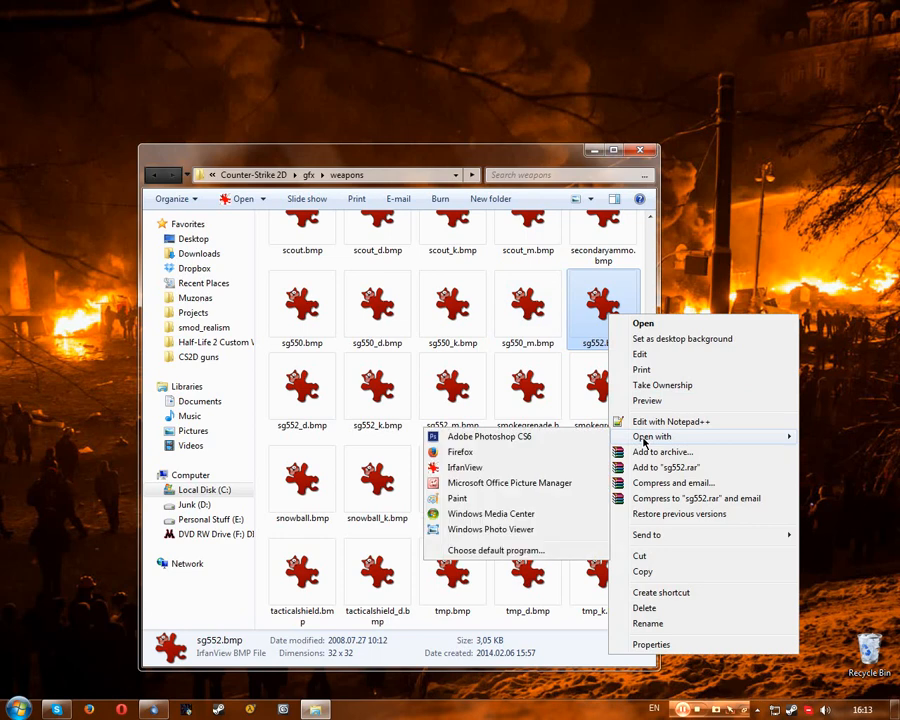
click(518, 528)
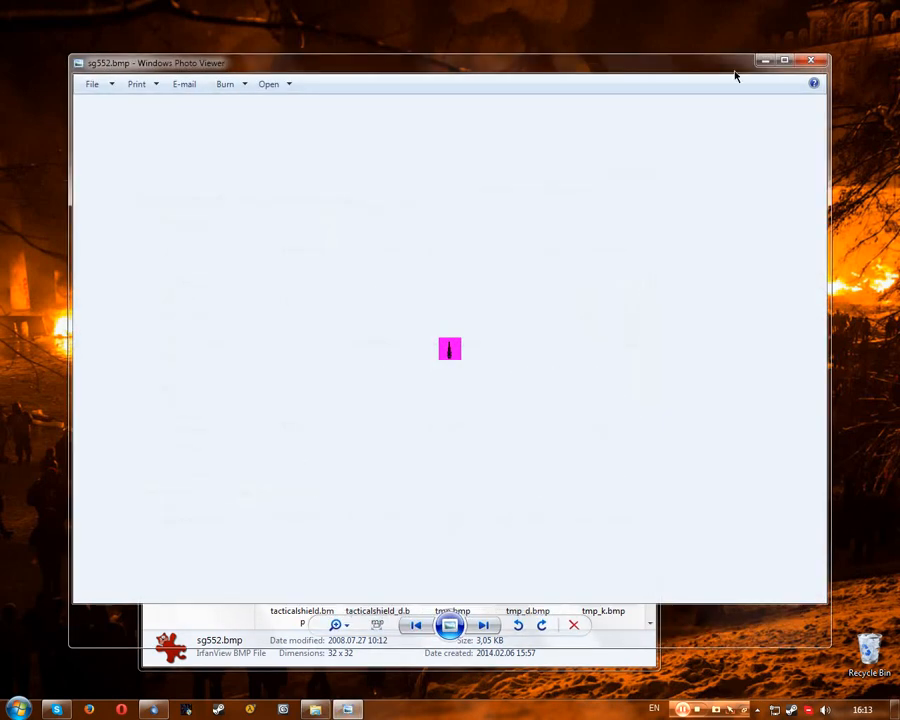
click(811, 60)
Step: Examine the individual pixels of sg552_m.bmp in Windows Photo Viewer, then view it once more in IrfanView and close it
right_click(452, 393)
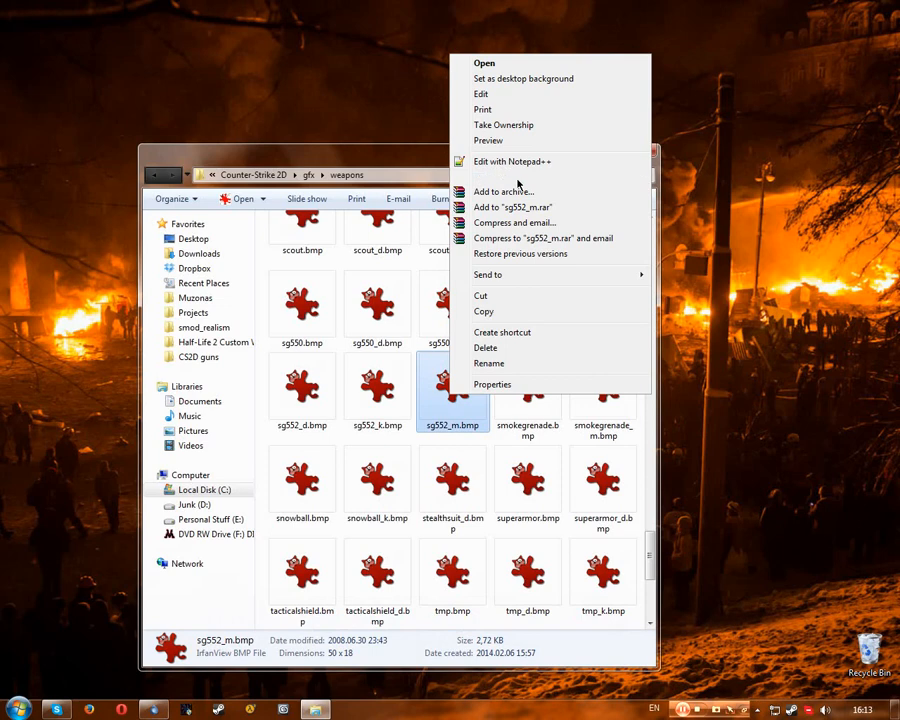
mouse_move(516, 180)
click(684, 263)
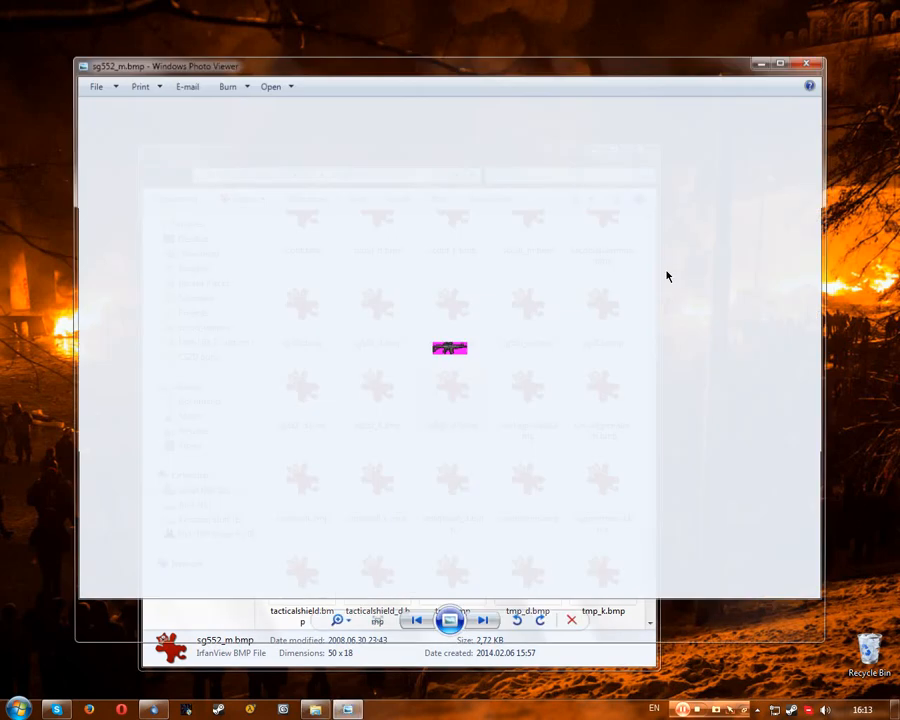
scroll(667, 276, up, 10)
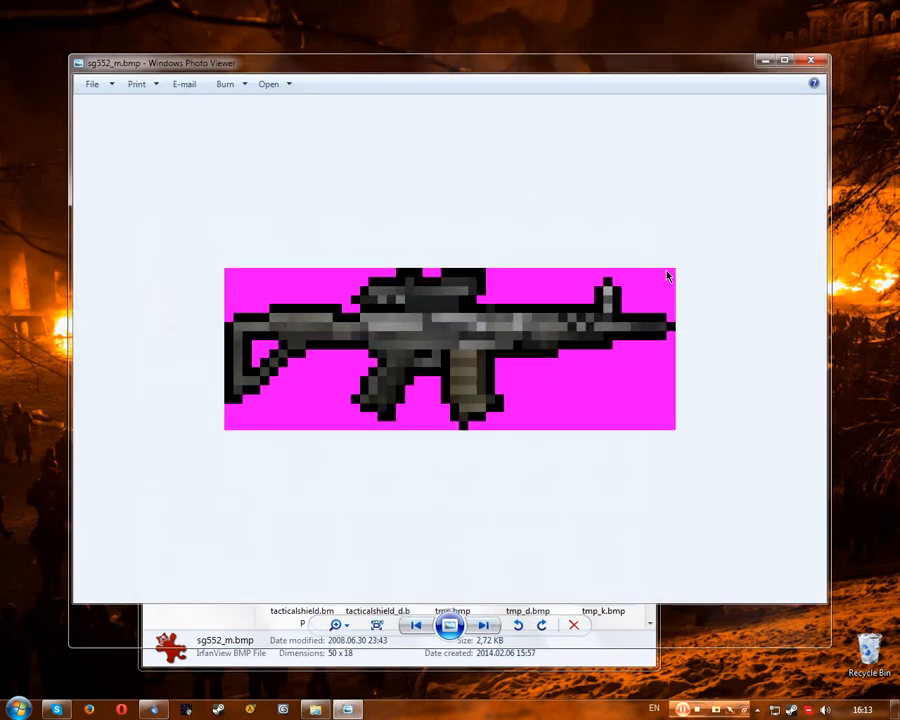
scroll(667, 276, up, 1)
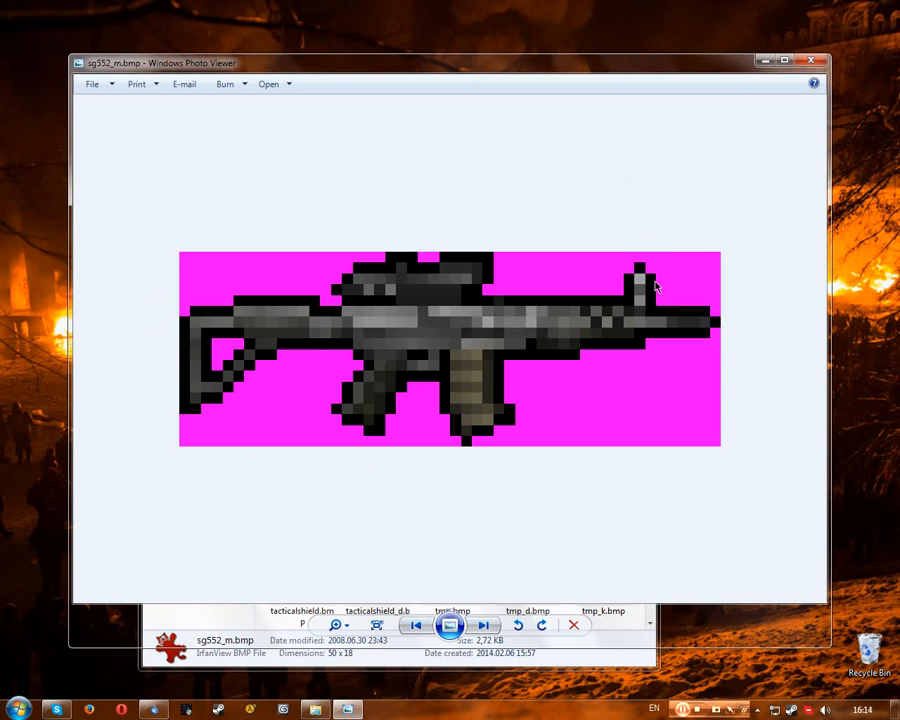
scroll(655, 285, down, 8)
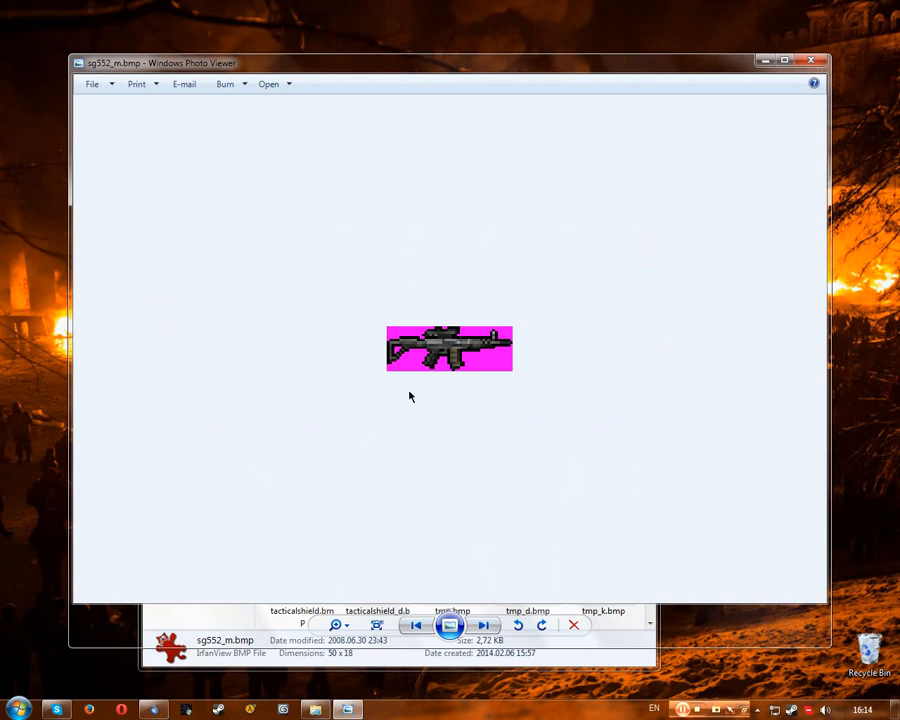
click(810, 63)
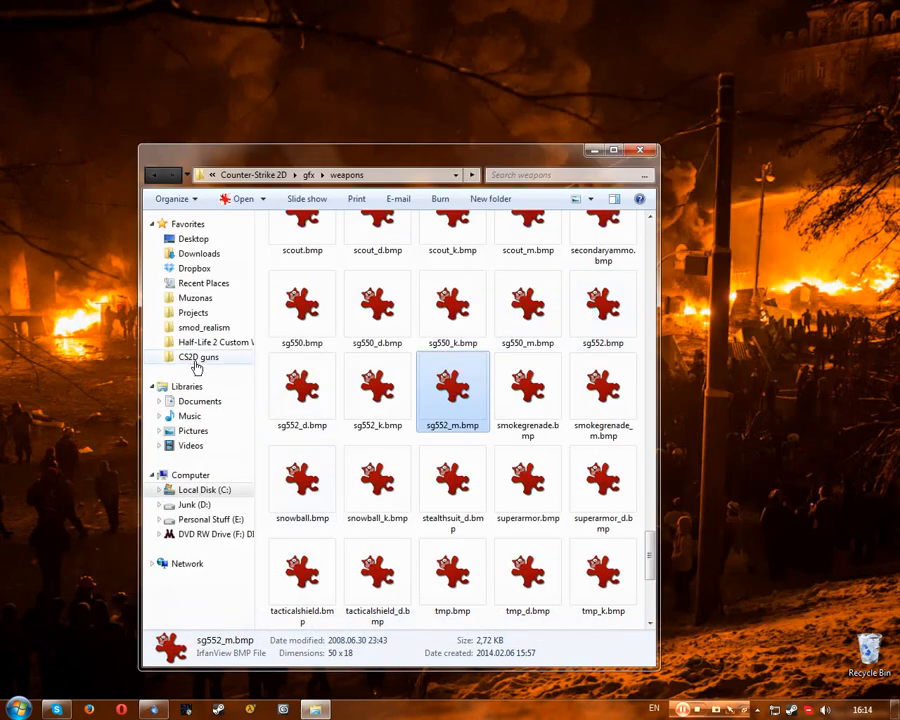
double_click(469, 398)
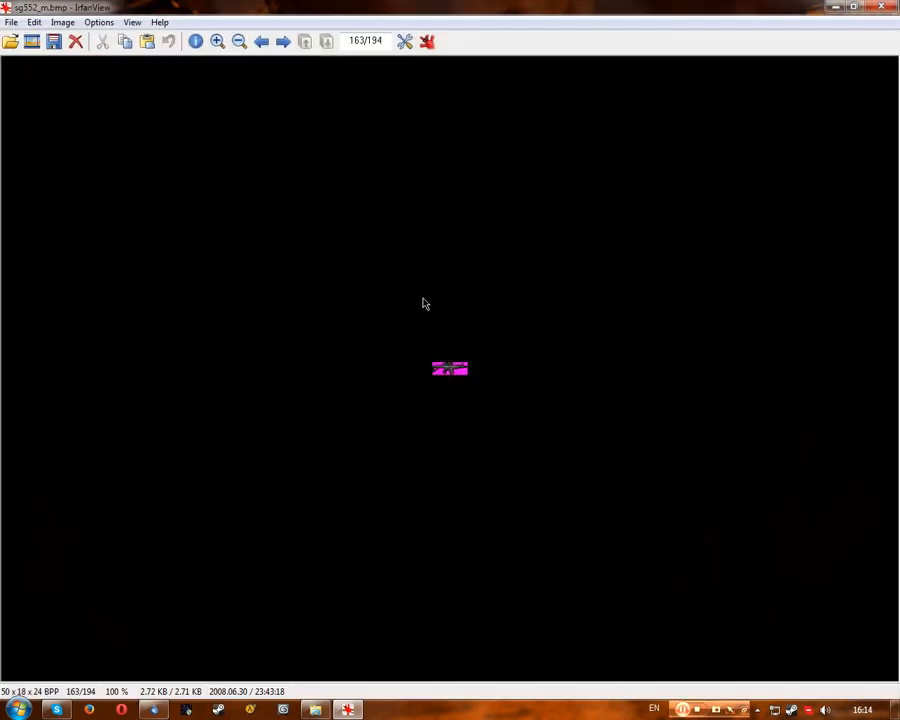
key(Escape)
Step: Open REFERENCE.png from the vz. 58 (Tutorial) folder in CS2D guns with Adobe Photoshop CS6
click(180, 357)
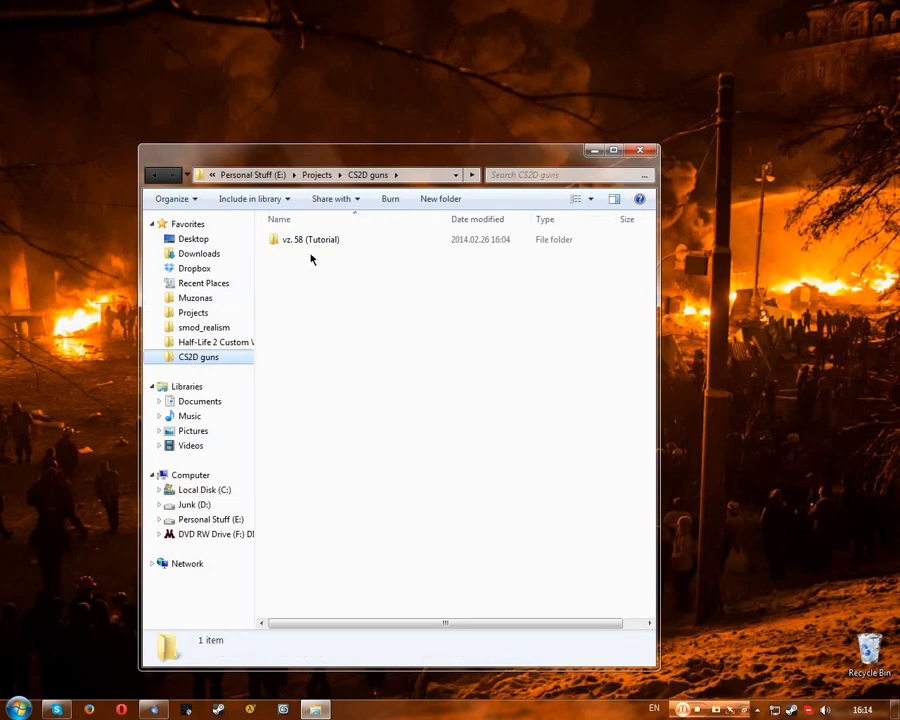
double_click(305, 240)
right_click(386, 269)
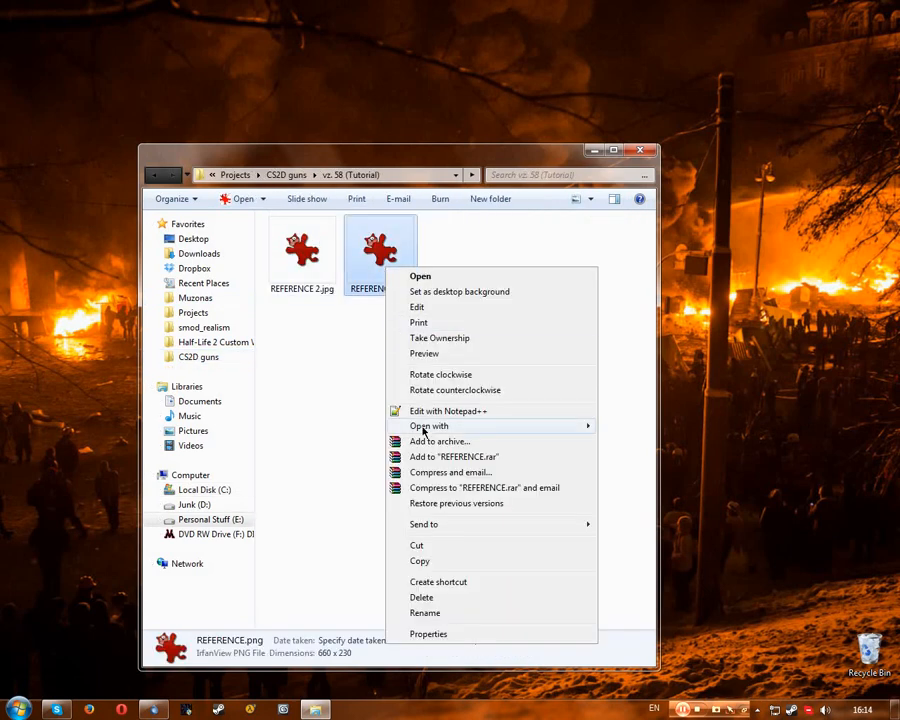
mouse_move(458, 426)
click(621, 427)
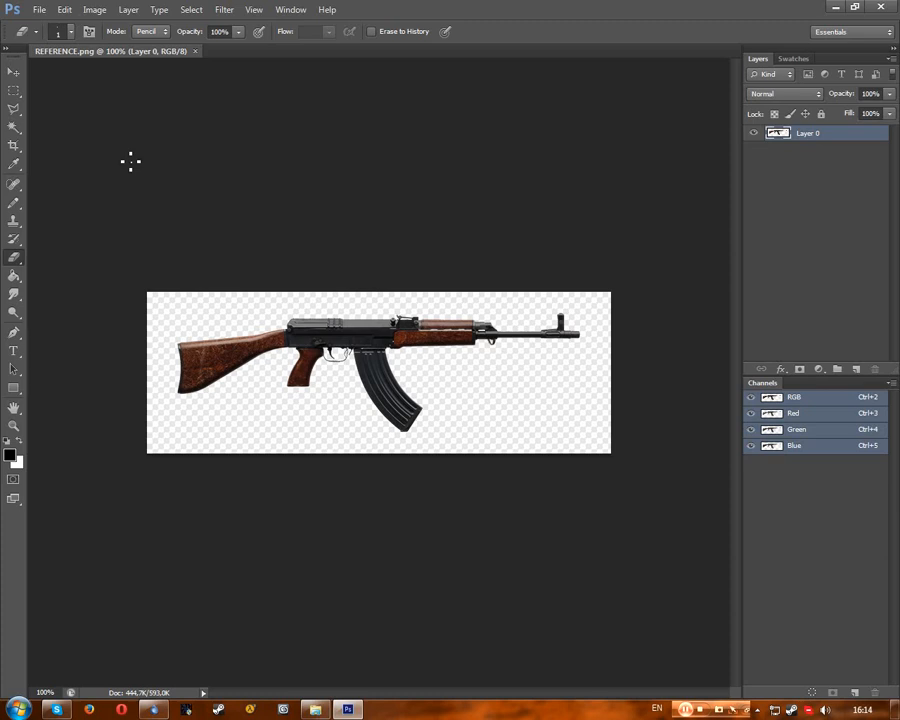
Step: Look at the canvas size and image size settings of REFERENCE.png, cancelling both without changes
click(93, 10)
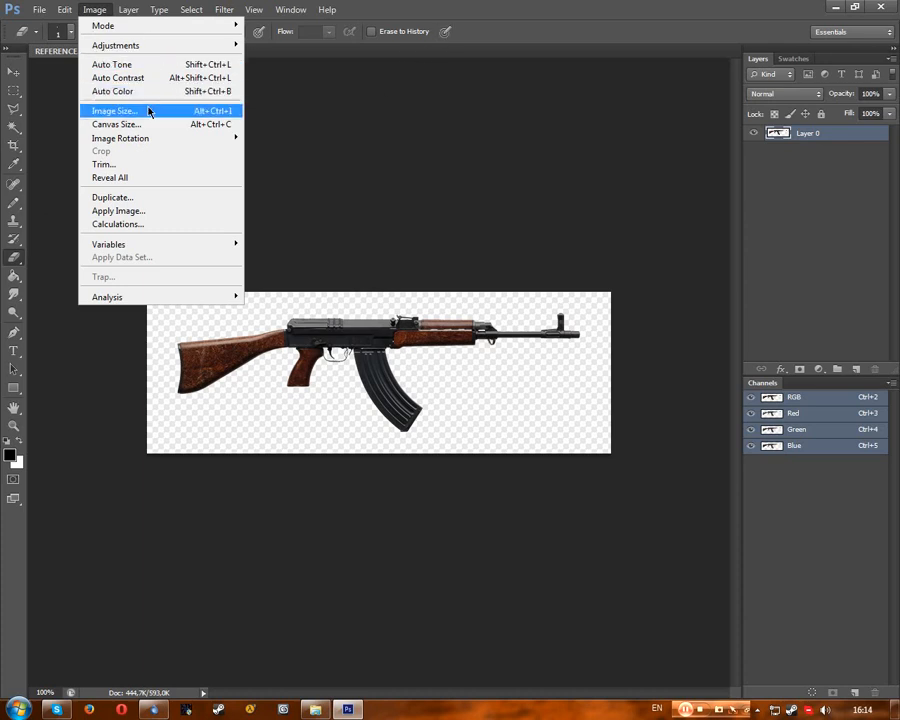
click(404, 221)
click(94, 10)
click(118, 124)
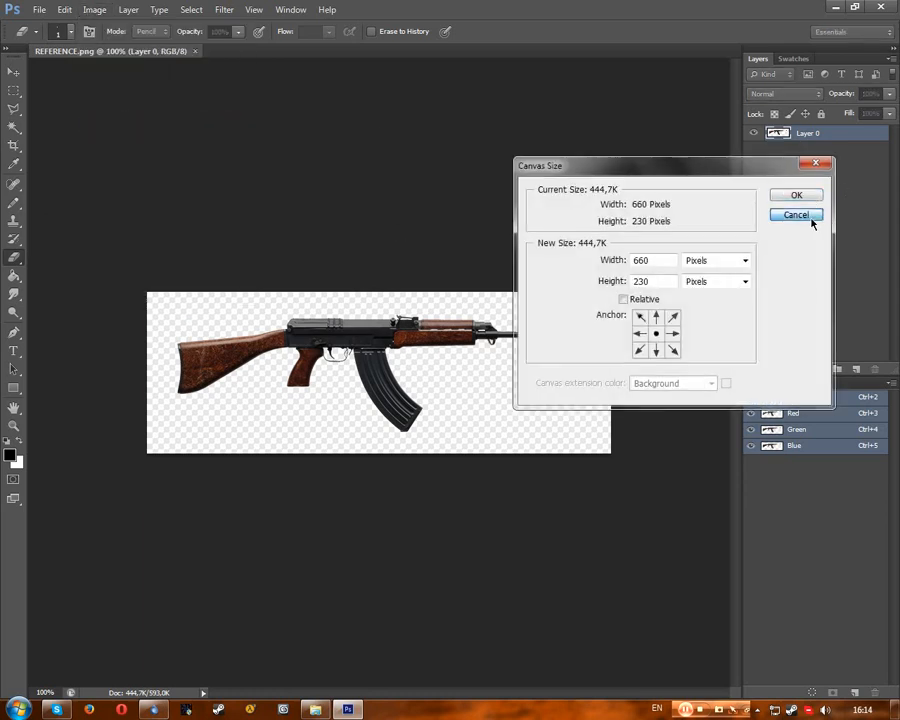
click(796, 213)
click(104, 10)
click(124, 110)
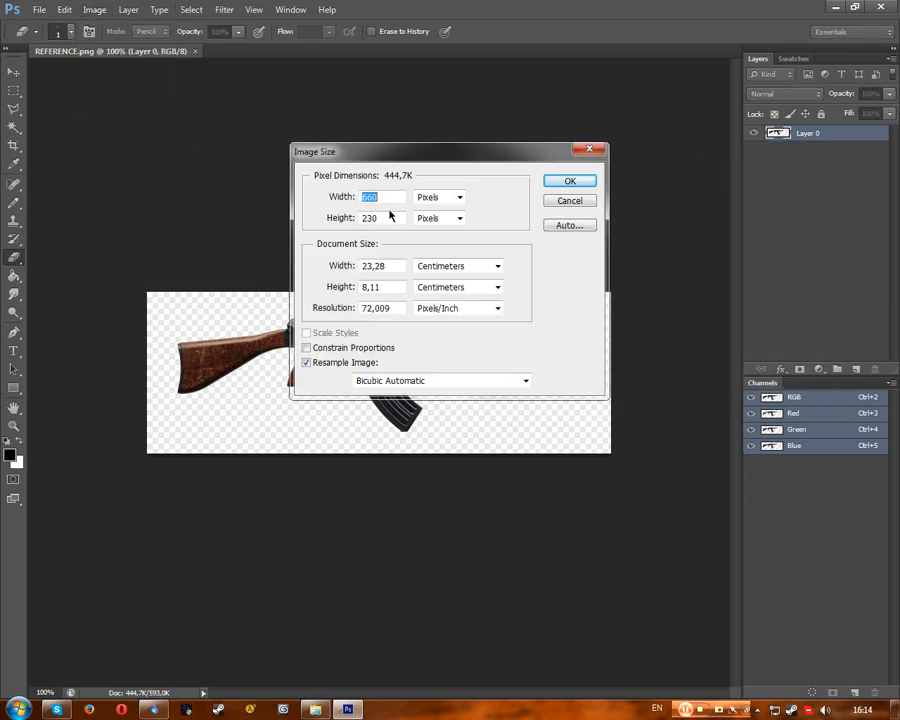
click(573, 202)
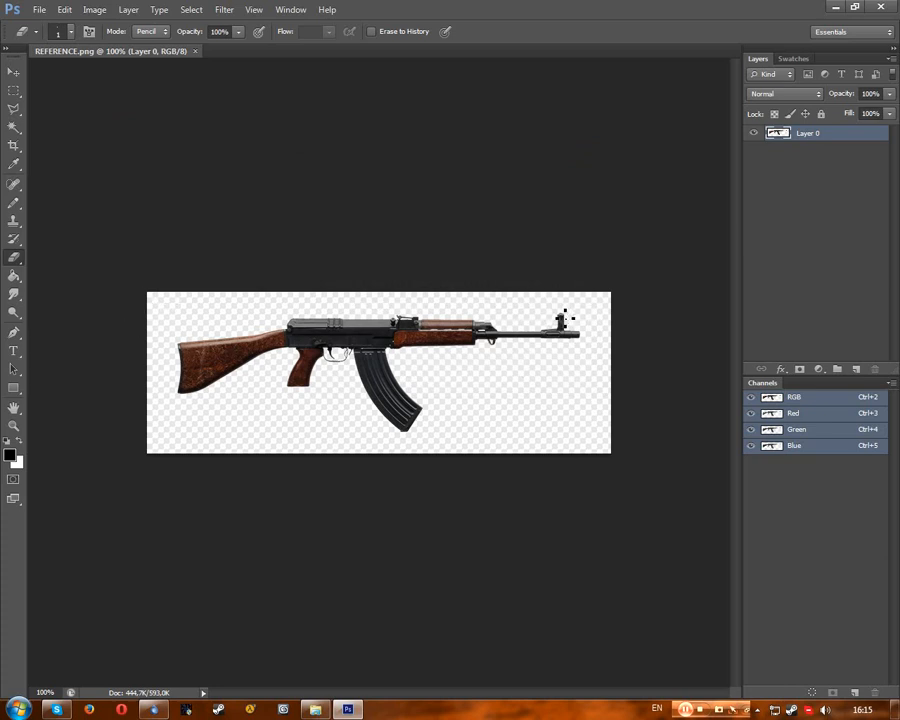
Step: Try resizing the image to a width of 80 pixels with Constrain Proportions turned off
click(96, 10)
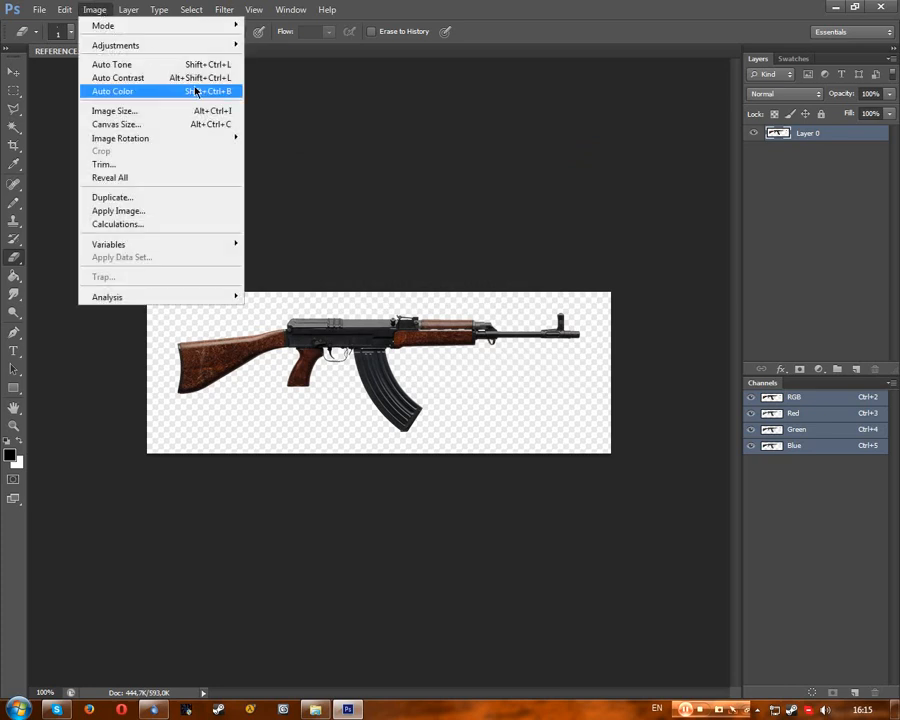
click(160, 112)
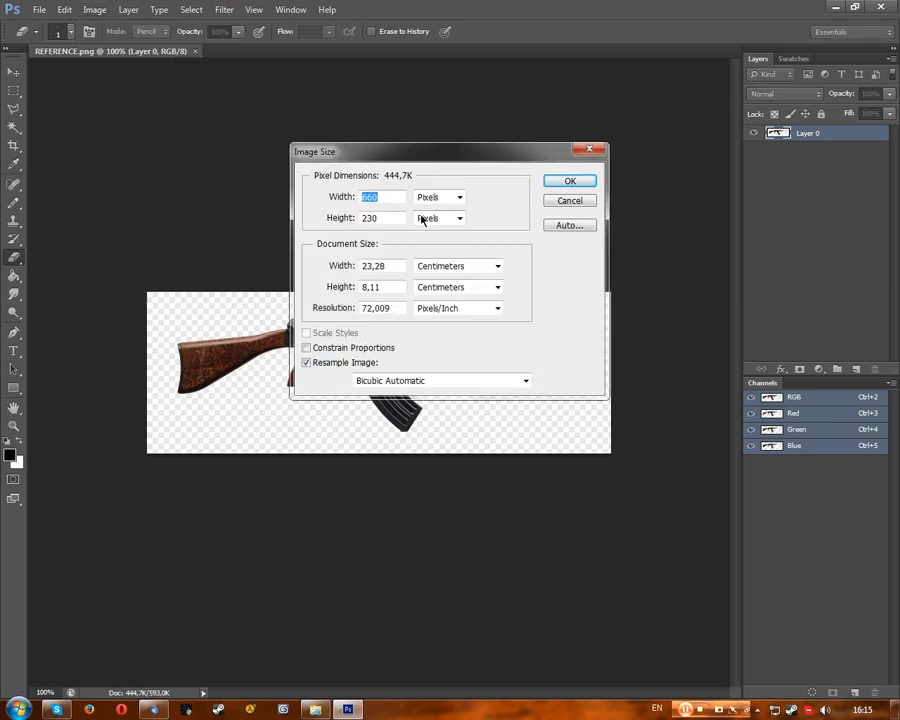
click(349, 348)
click(349, 348)
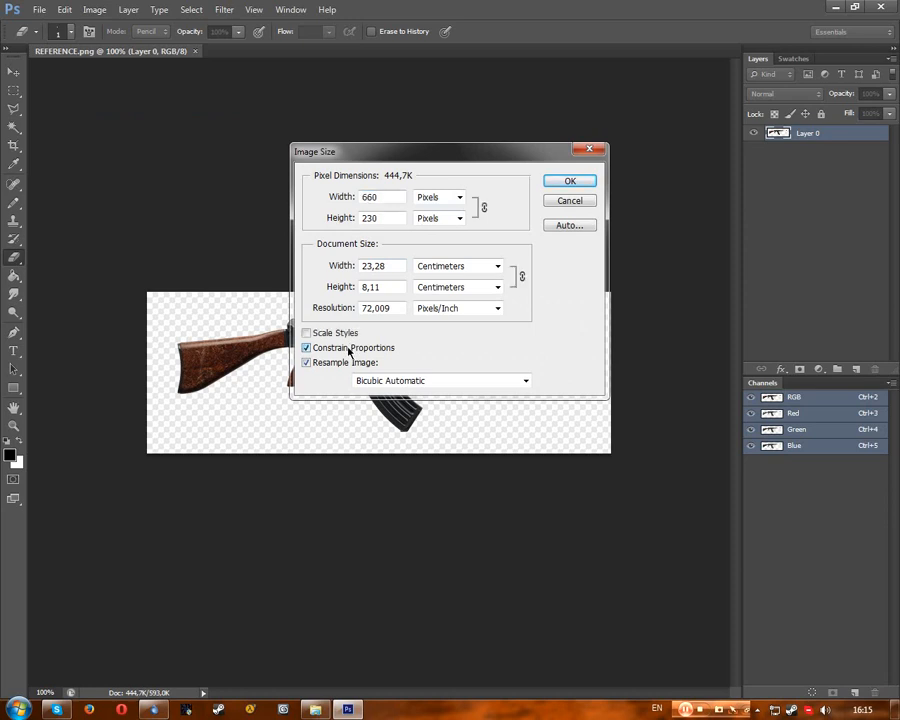
click(377, 350)
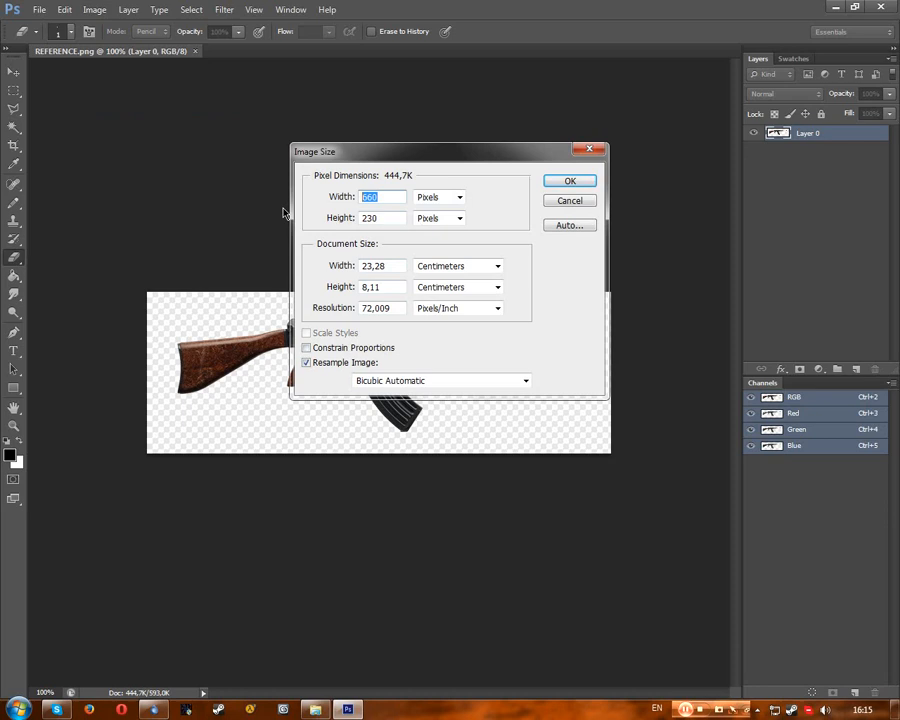
text(80)
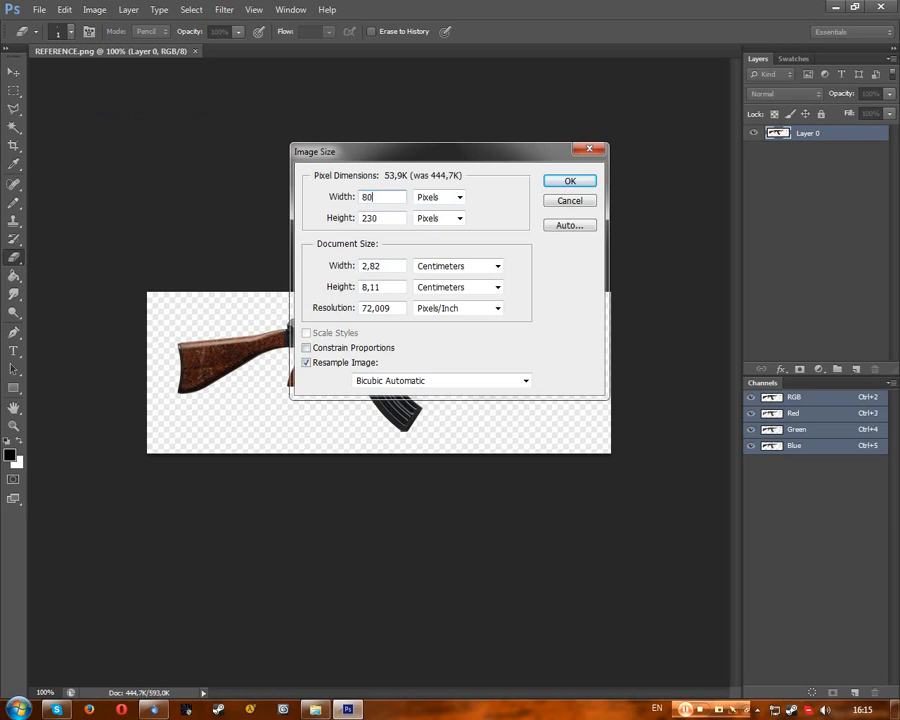
key(Tab)
click(572, 181)
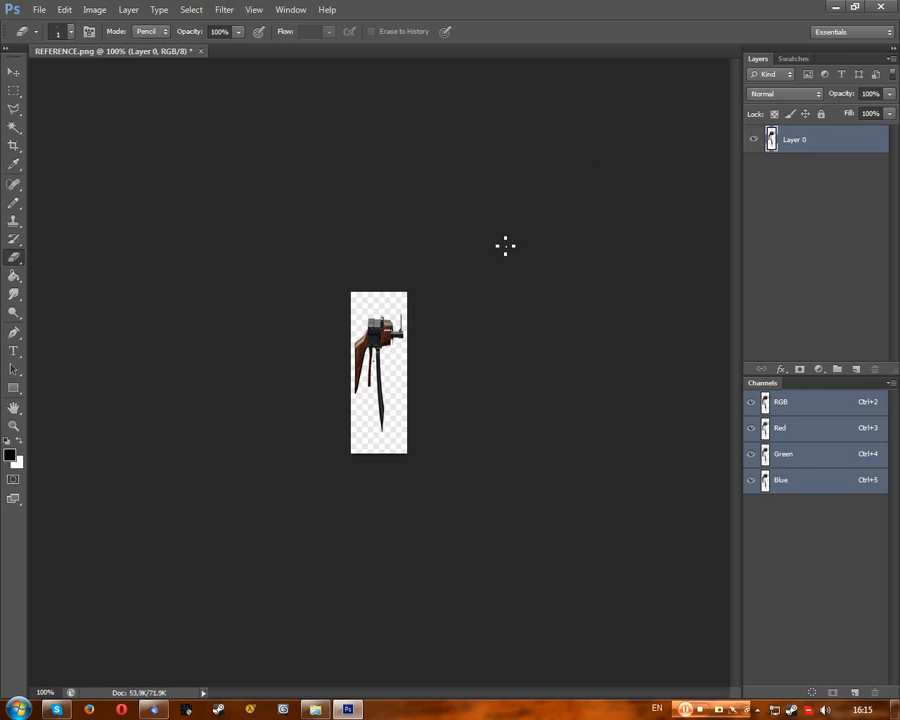
Step: Inspect the distorted gun up close and undo the resize
key(ctrl+plus)
key(ctrl+plus)
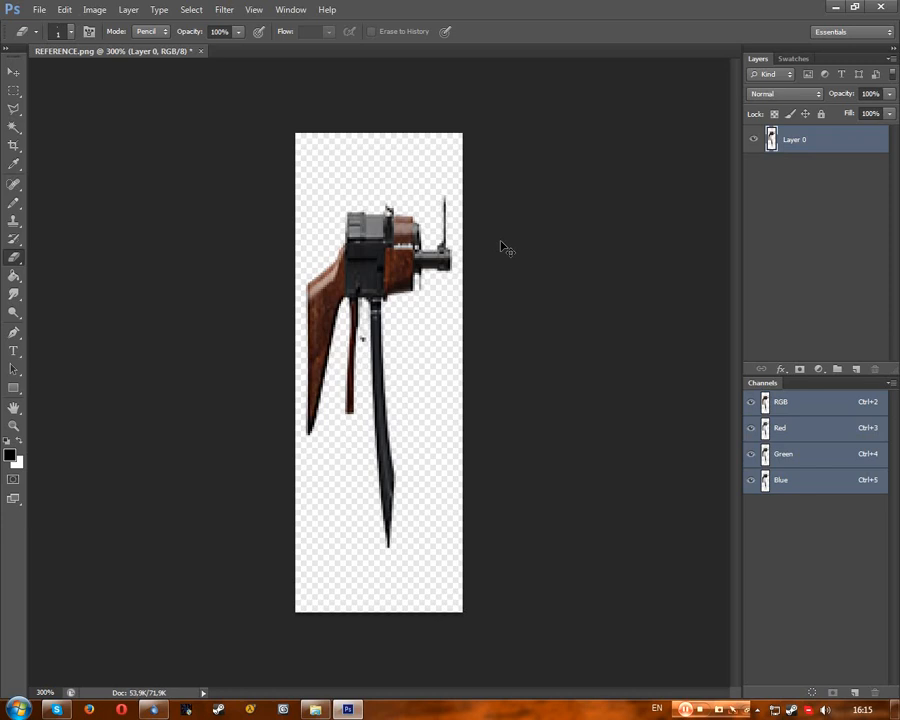
key(ctrl+minus)
key(ctrl+minus)
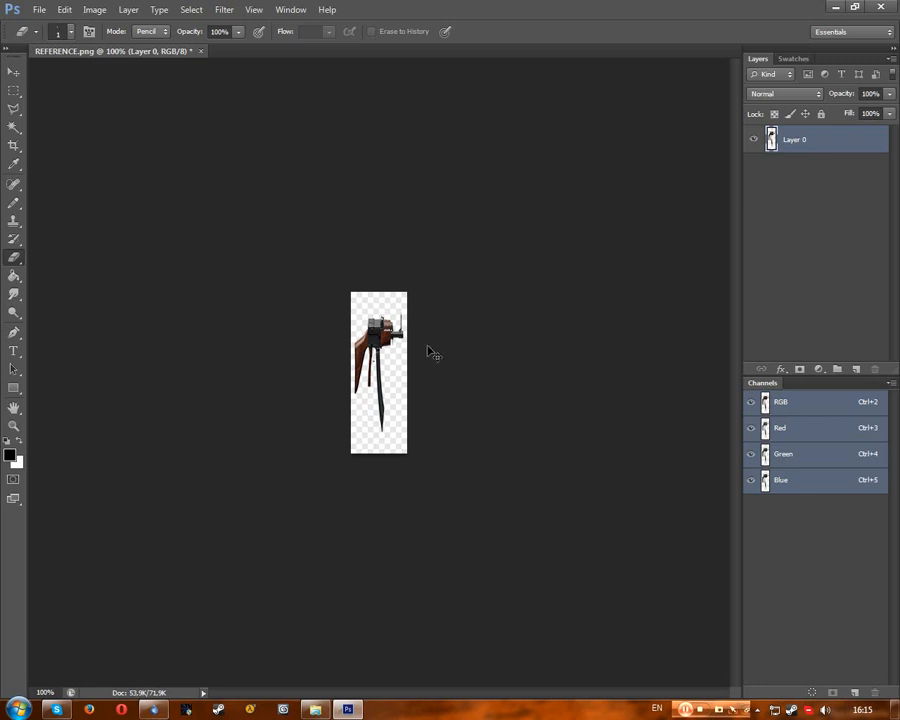
key(ctrl+z)
Step: Reopen the image size settings, turn on Constrain Proportions and set the width to 80 pixels
click(94, 9)
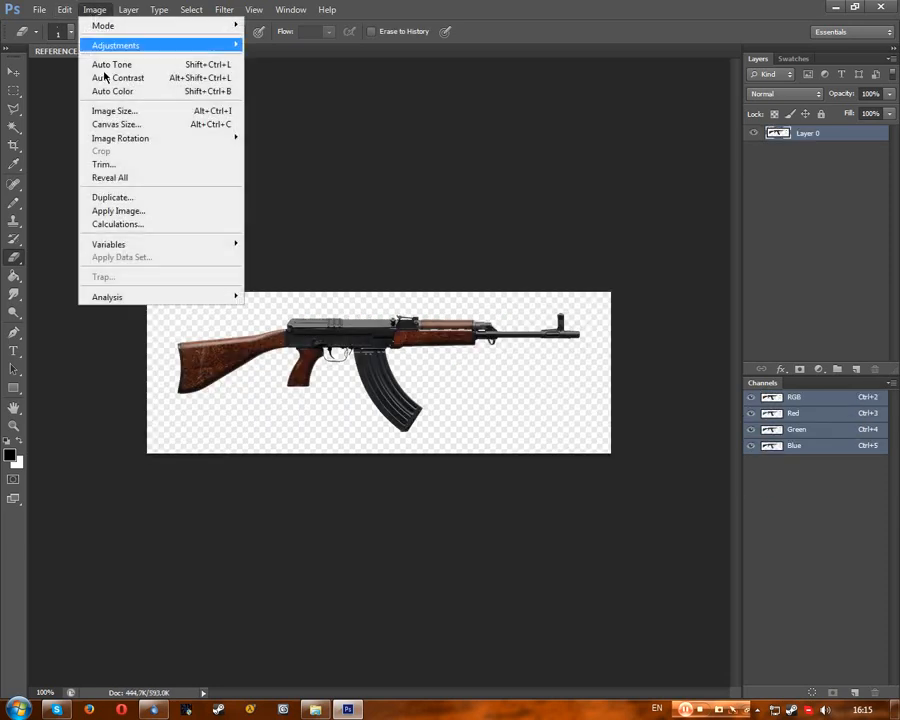
click(126, 116)
click(306, 347)
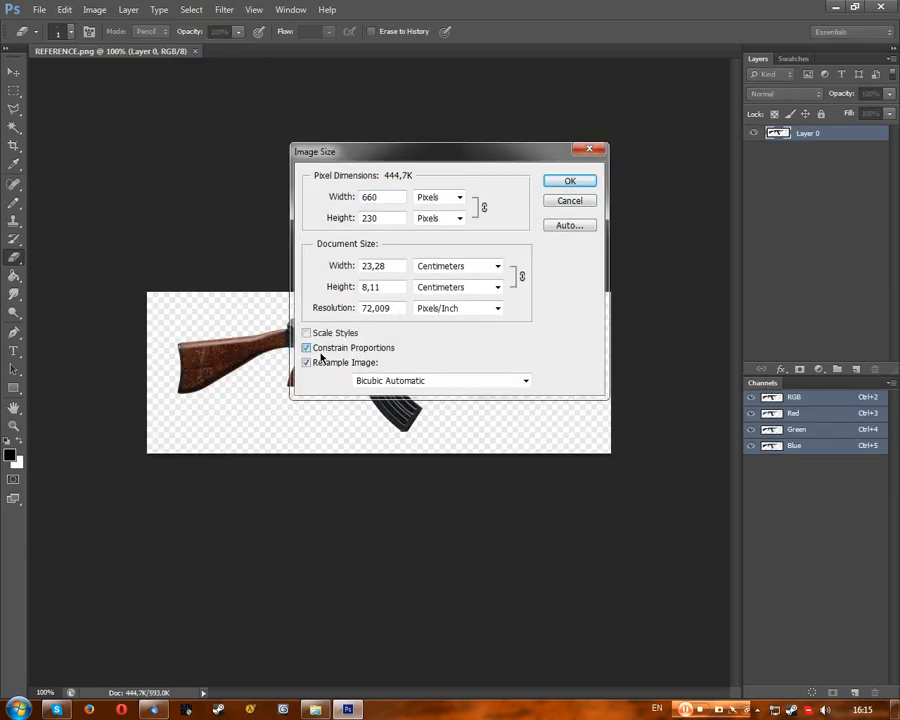
double_click(380, 199)
text(80)
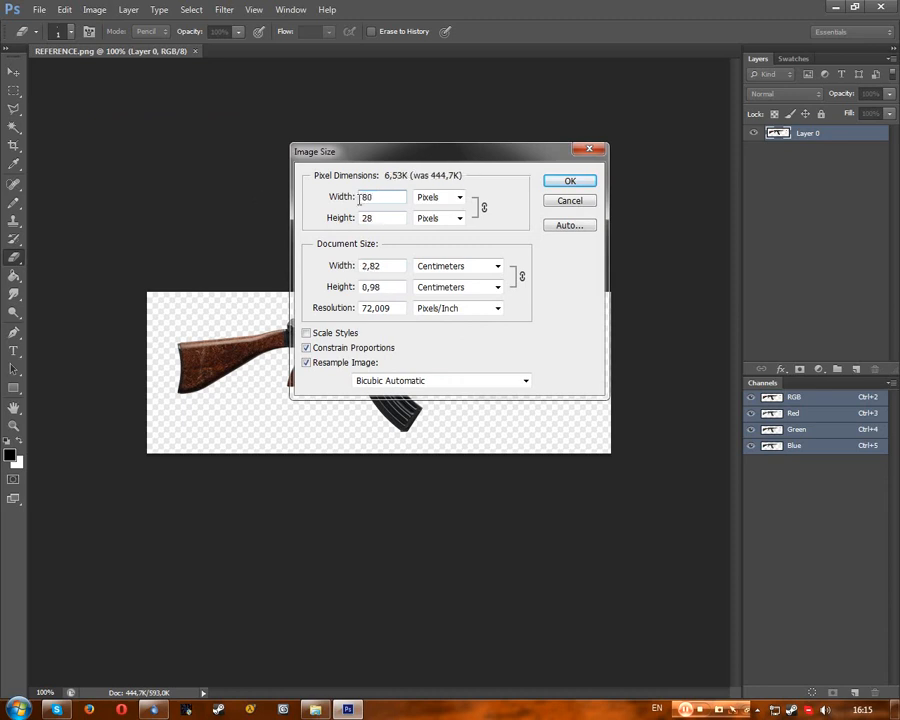
key(Tab)
Step: Try a width of 500 pixels in the image size settings, then restore 80 pixels and keep the unit in pixels
click(392, 198)
double_click(390, 198)
text(500)
key(BackSpace)
key(BackSpace)
key(BackSpace)
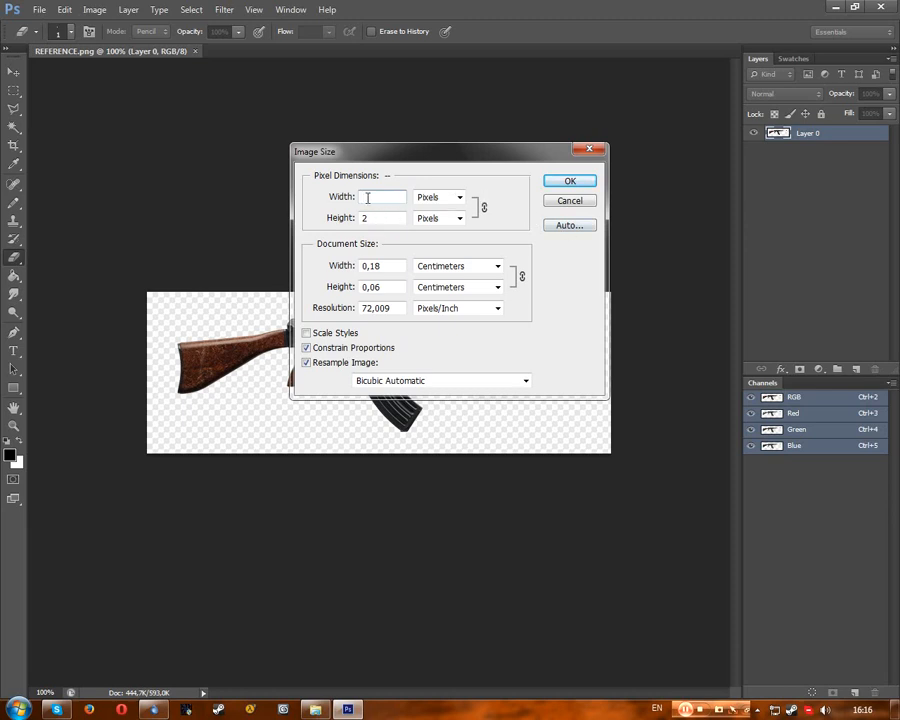
text(80)
drag(376, 198, 359, 197)
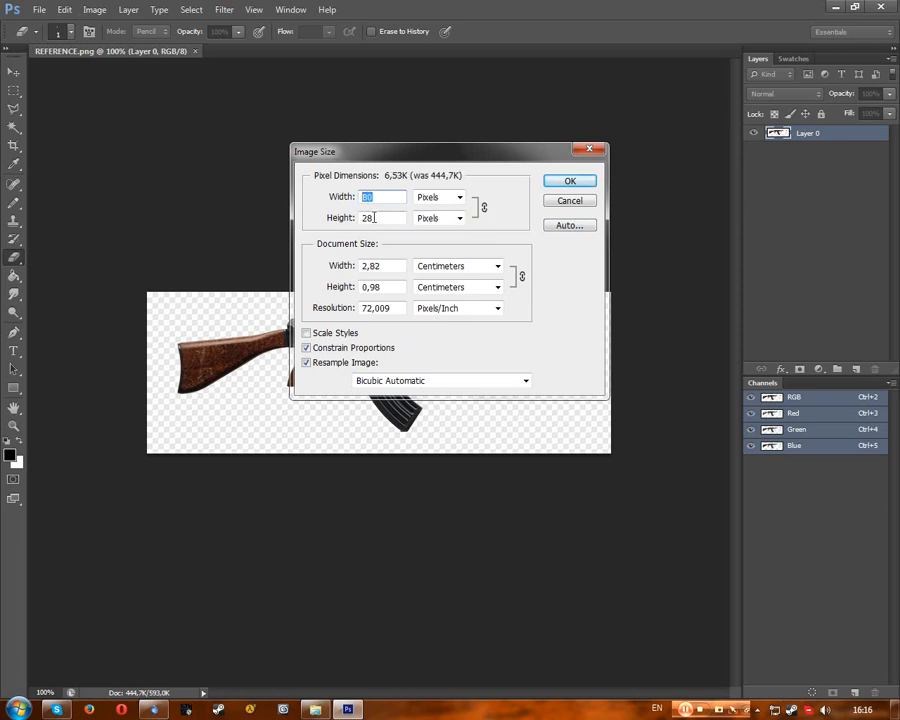
click(440, 202)
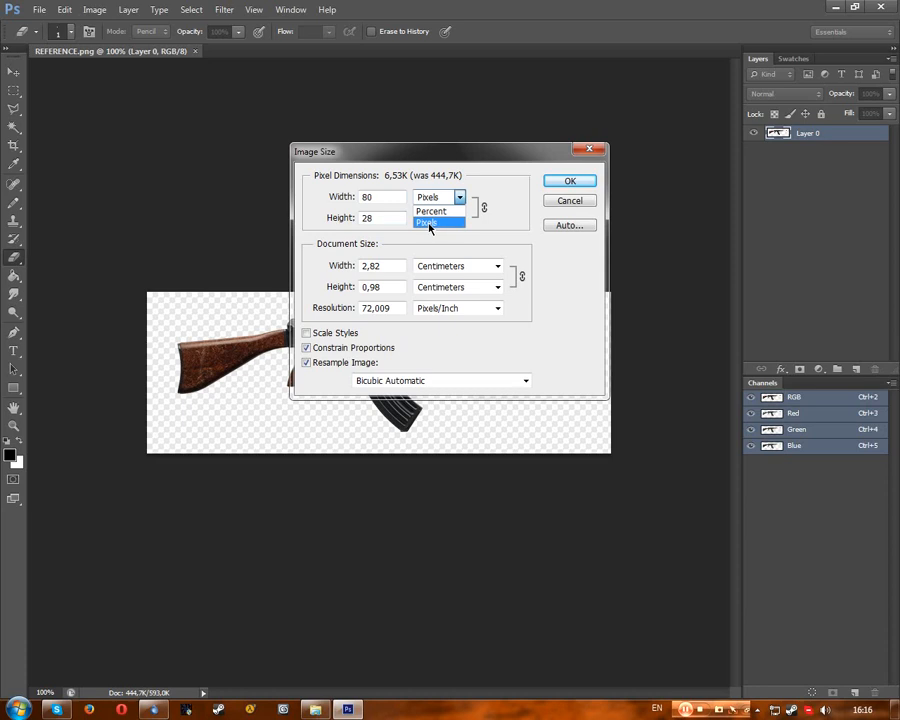
click(384, 198)
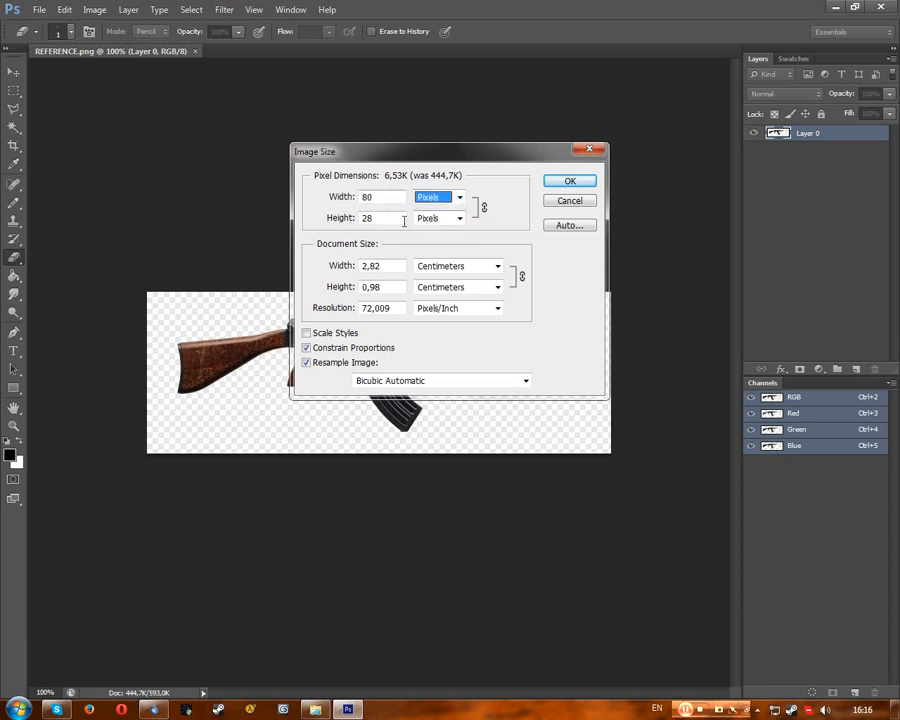
drag(390, 218, 375, 198)
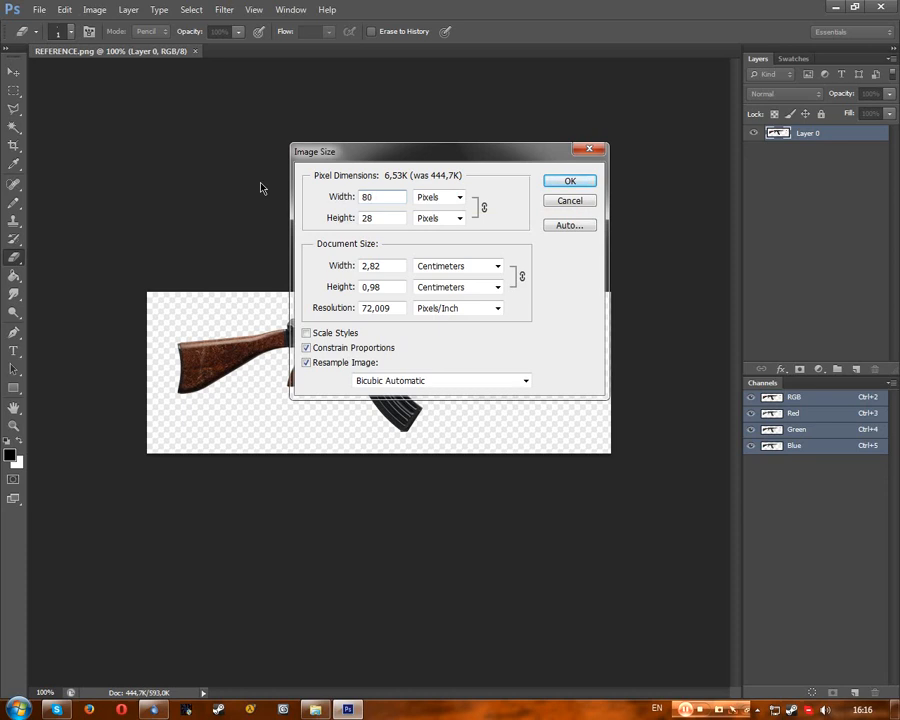
Step: Try widths of 150 and 151 pixels and move the image size dialog away from the gun
drag(398, 197, 310, 193)
text(150)
key(Up)
drag(420, 148, 519, 426)
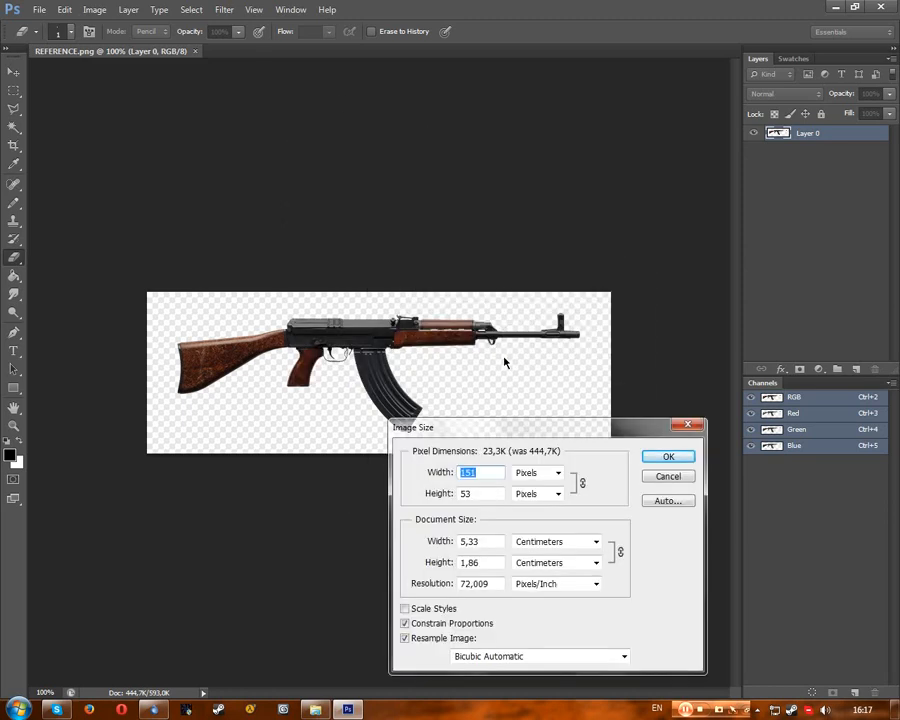
Step: Resize the image to a width of 80 pixels using Bicubic Automatic resampling with proportions constrained
text(80)
key(Tab)
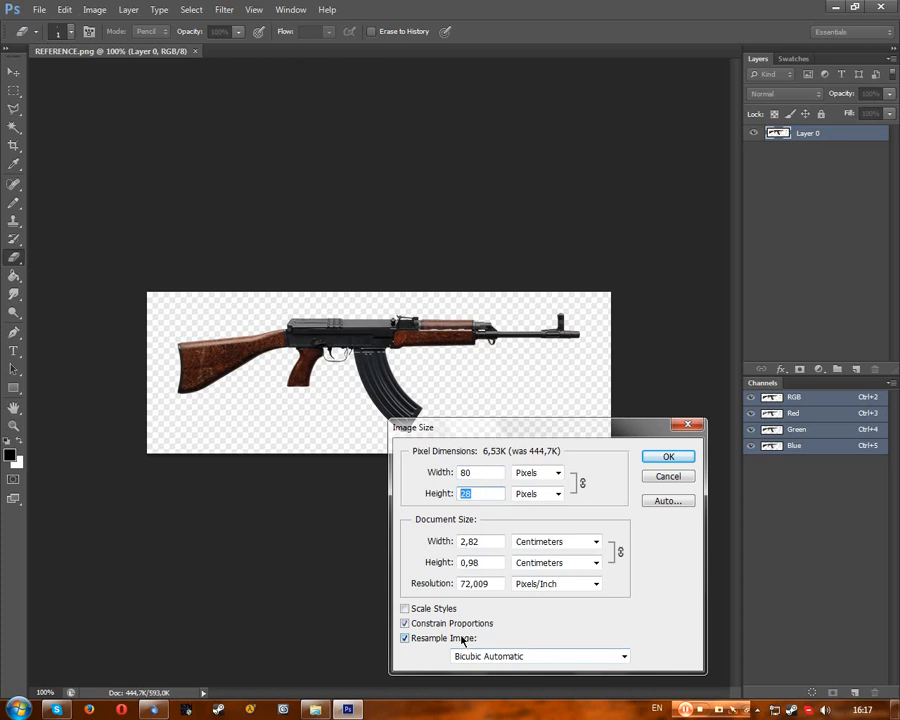
click(502, 662)
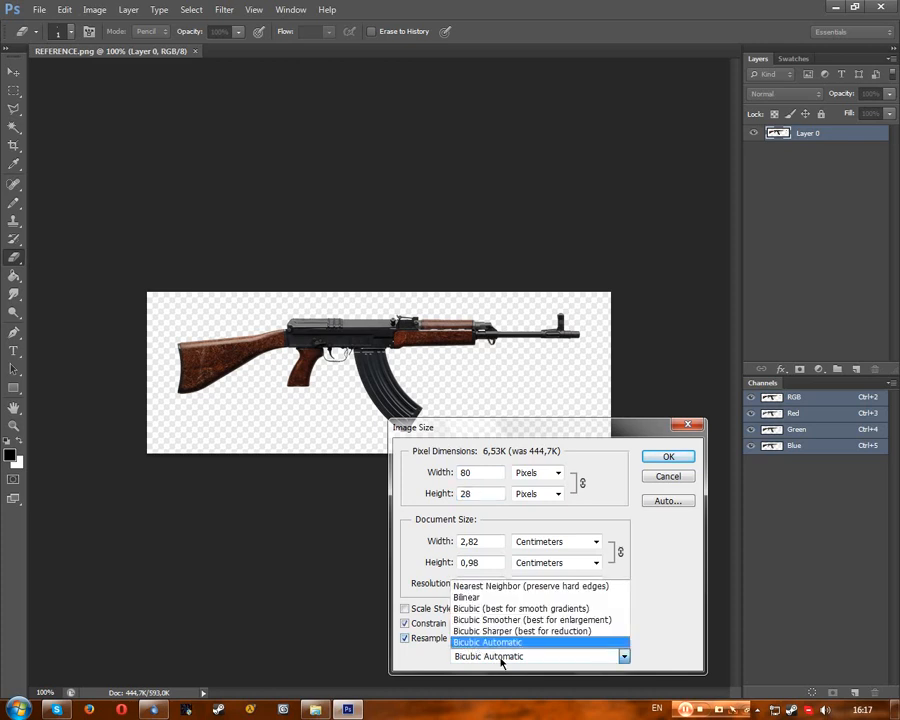
click(527, 644)
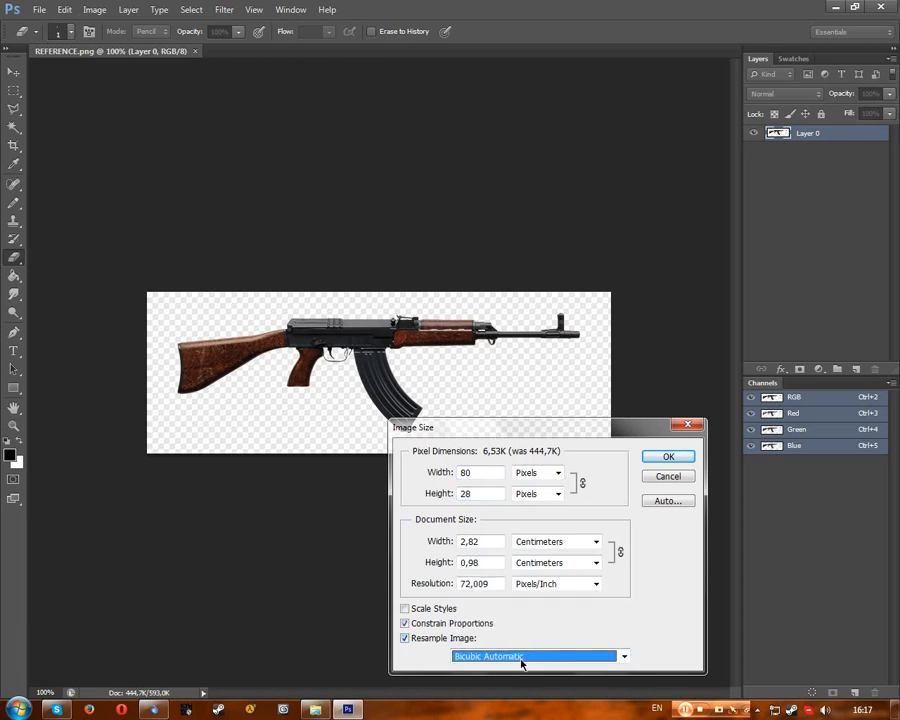
click(669, 458)
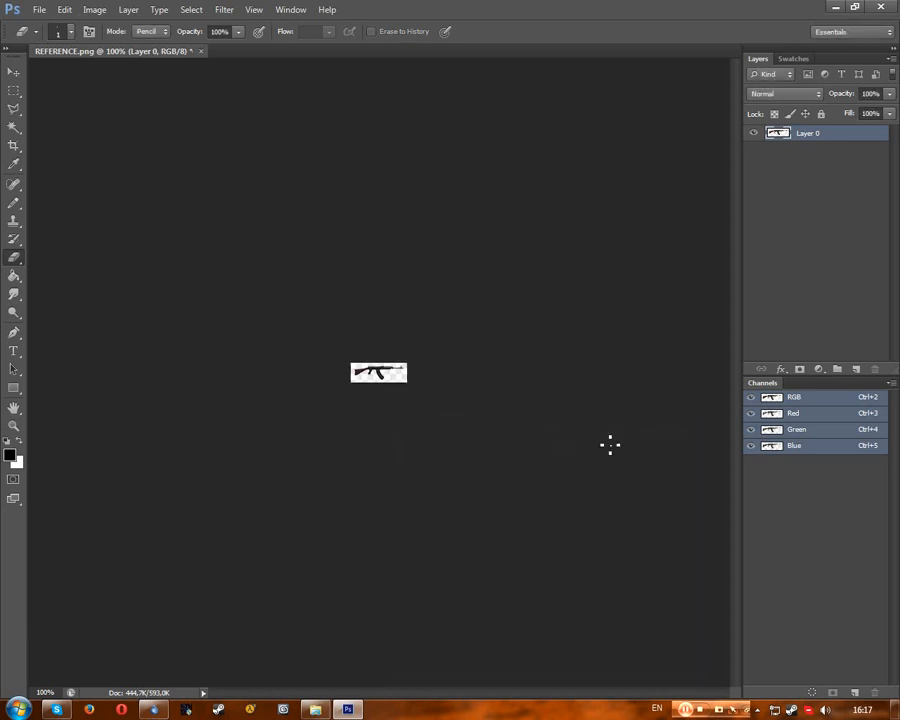
Step: Examine the resized gun both at actual size and close up to inspect its individual pixels
key(ctrl+plus)
key(ctrl+plus)
key(ctrl+plus)
key(ctrl+plus)
key(ctrl+plus)
key(ctrl+plus)
key(ctrl+plus)
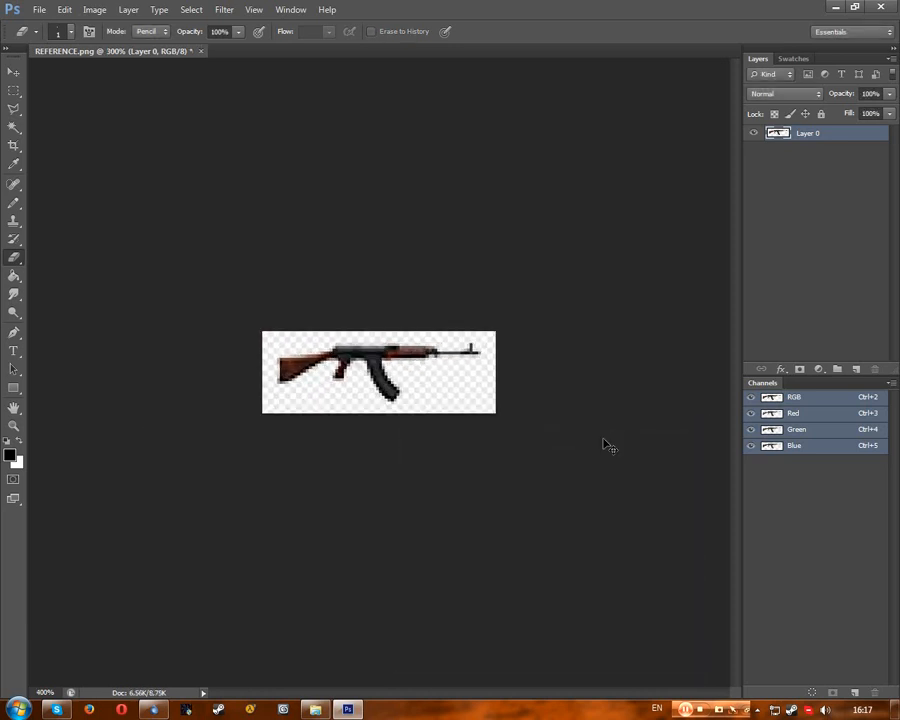
key(ctrl+plus)
key(ctrl+plus)
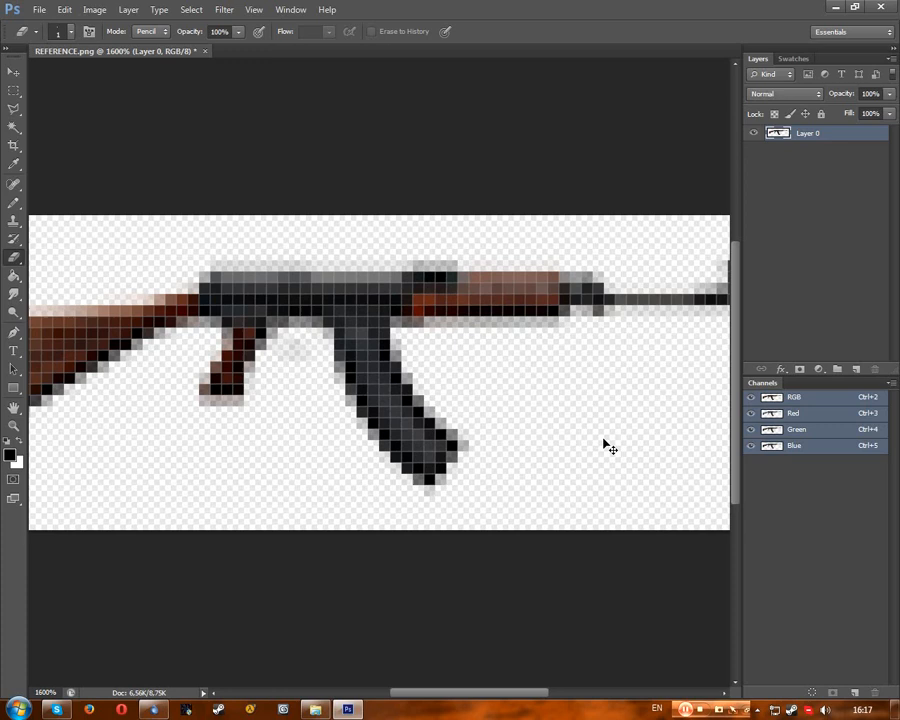
key(ctrl+minus)
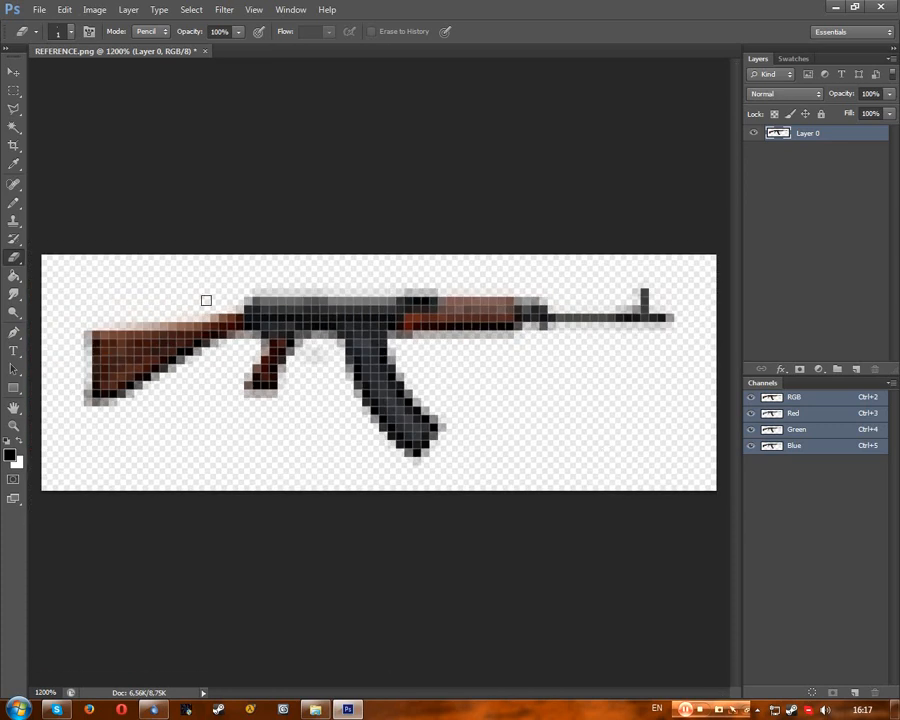
key(ctrl+minus)
key(ctrl+minus)
key(ctrl+minus)
key(ctrl+minus)
key(ctrl+minus)
key(ctrl+minus)
key(ctrl+minus)
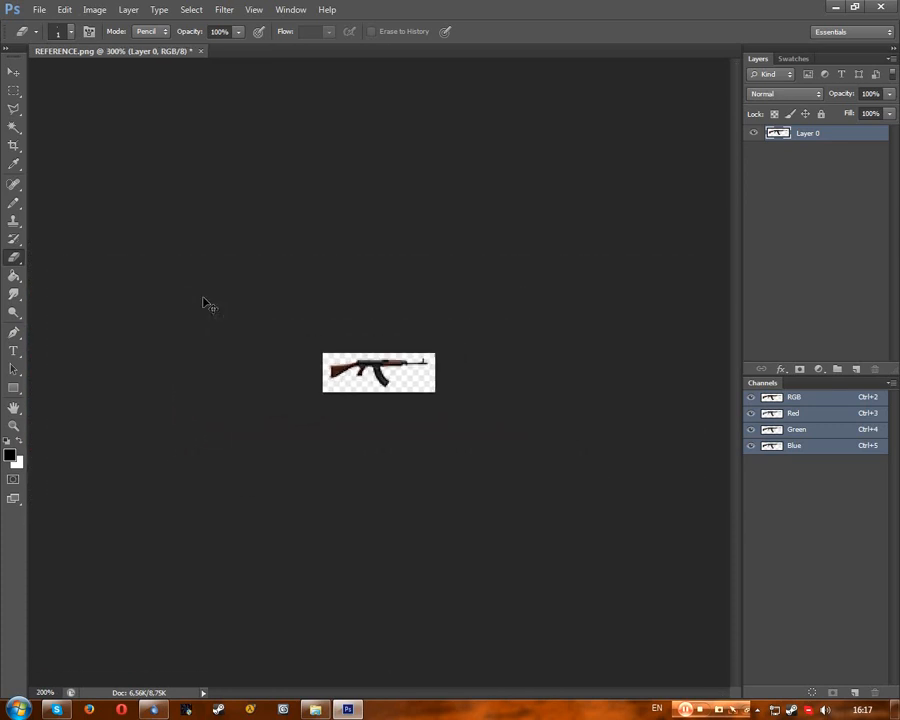
key(ctrl+minus)
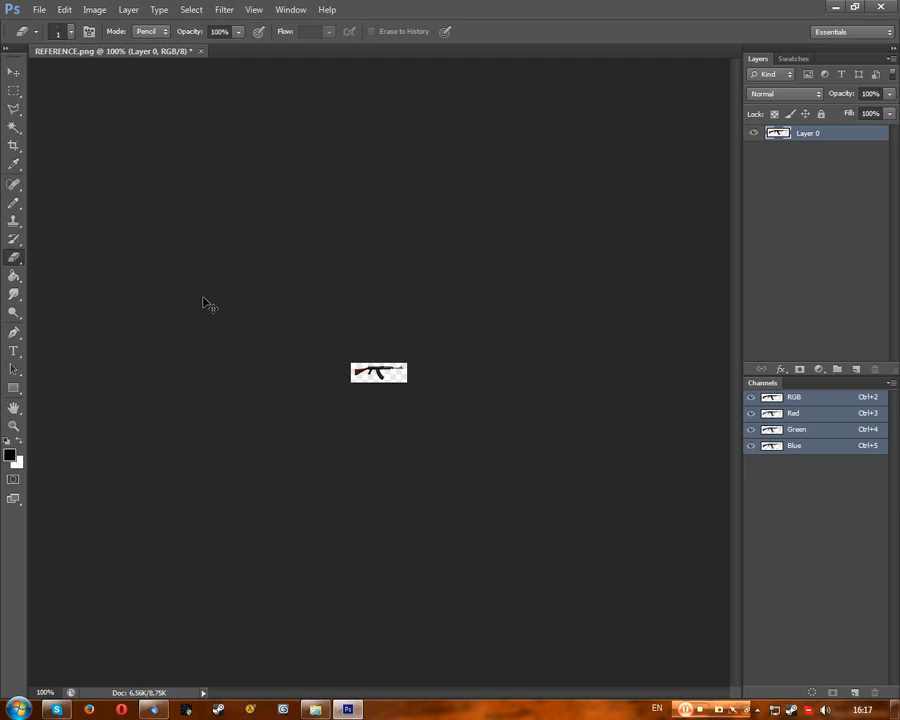
key(ctrl+plus)
key(ctrl+plus)
key(ctrl+plus)
key(ctrl+plus)
key(ctrl+plus)
key(ctrl+plus)
key(ctrl+plus)
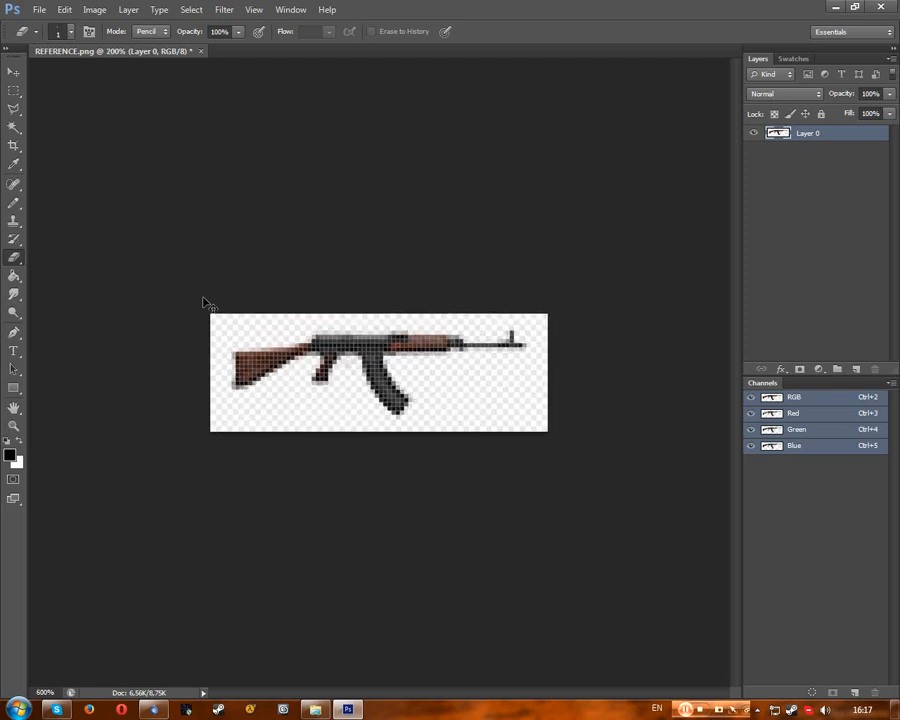
key(ctrl+plus)
key(ctrl+plus)
key(ctrl+minus)
key(ctrl+minus)
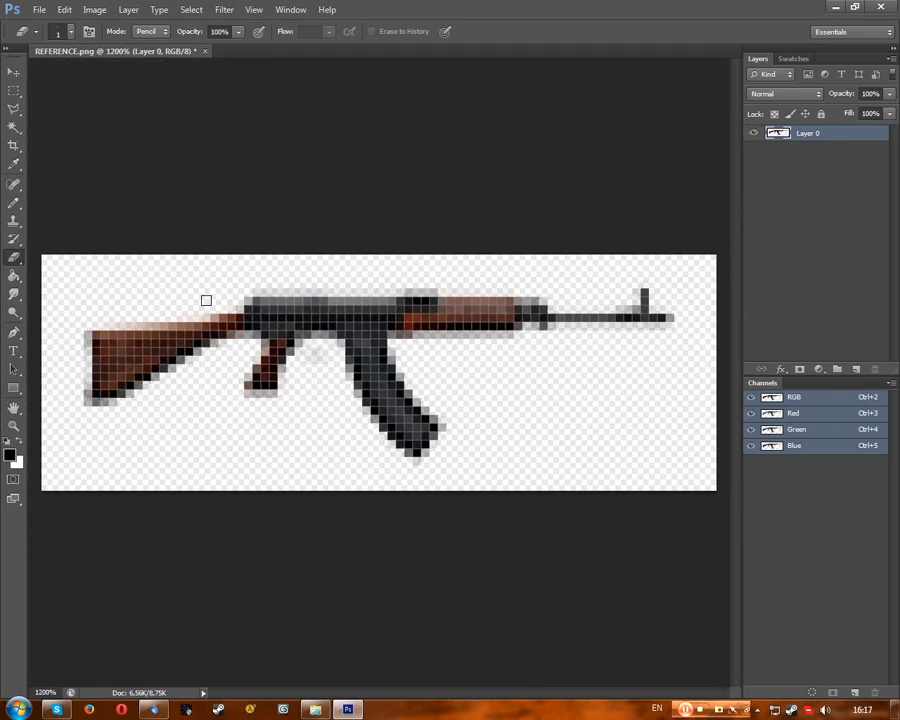
Step: Add a new empty layer above the gun layer, then make Layer 0 the active layer with the Eraser chosen
click(855, 369)
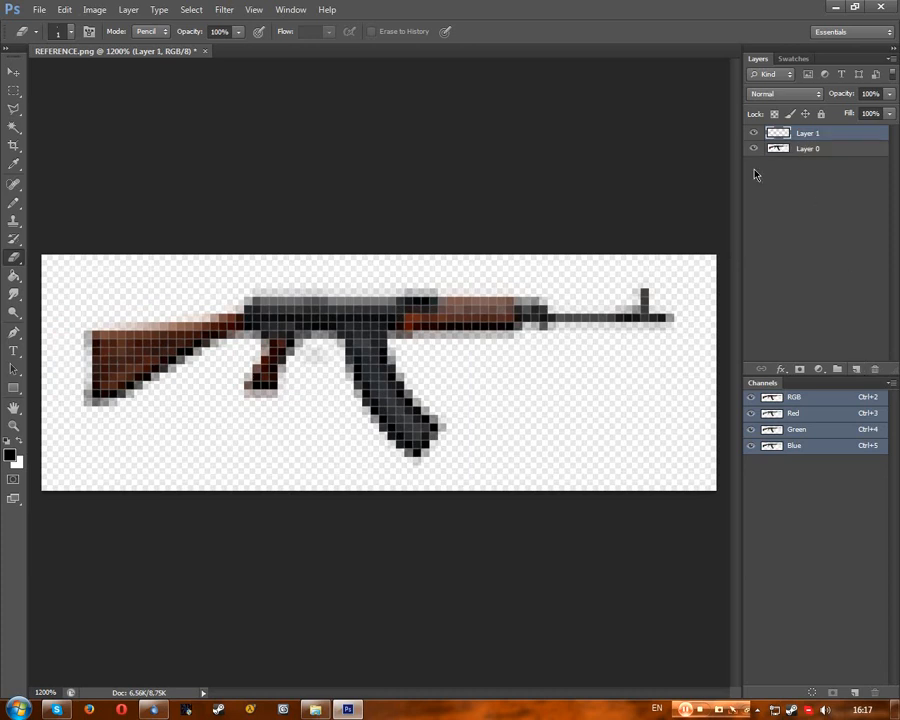
click(13, 203)
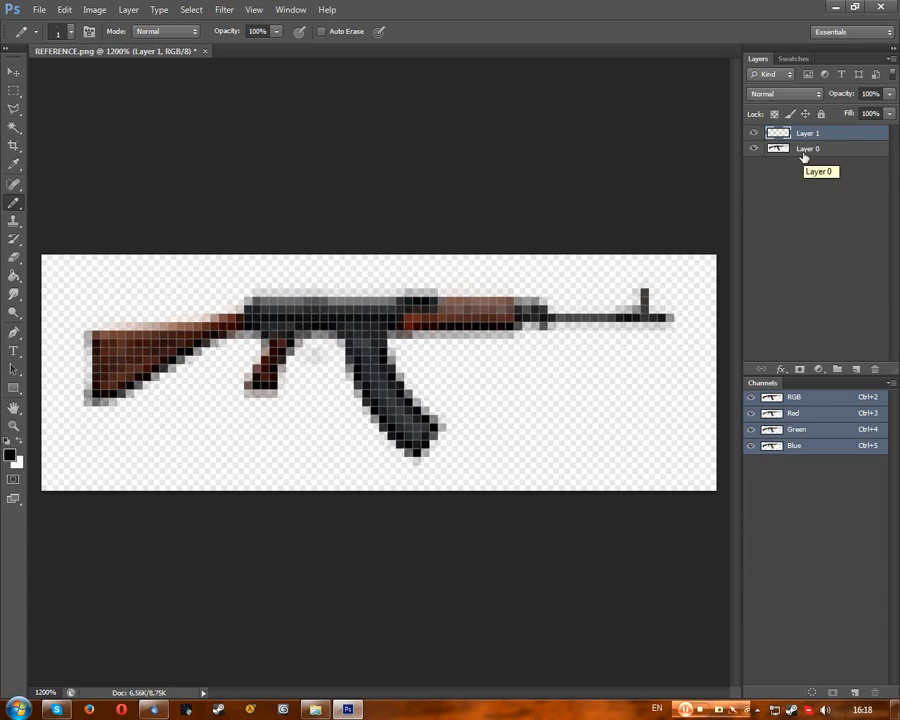
click(14, 257)
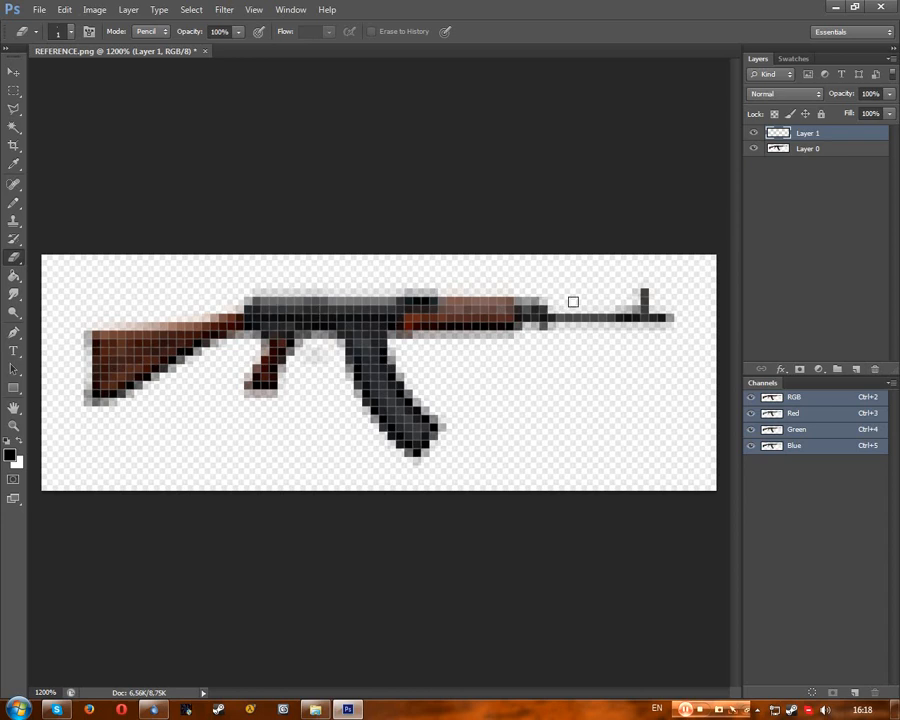
click(785, 150)
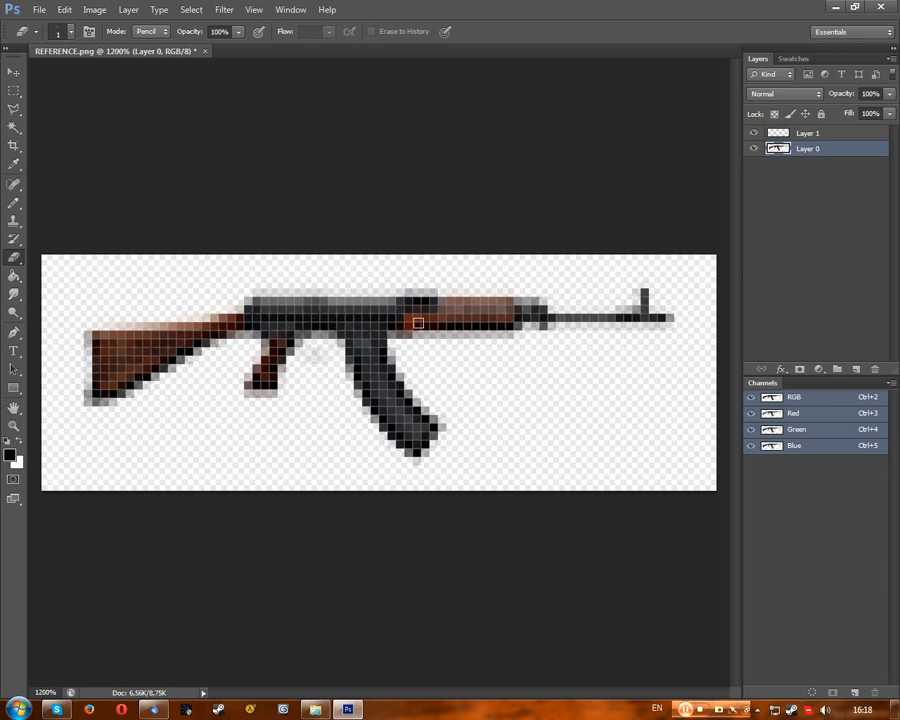
click(812, 135)
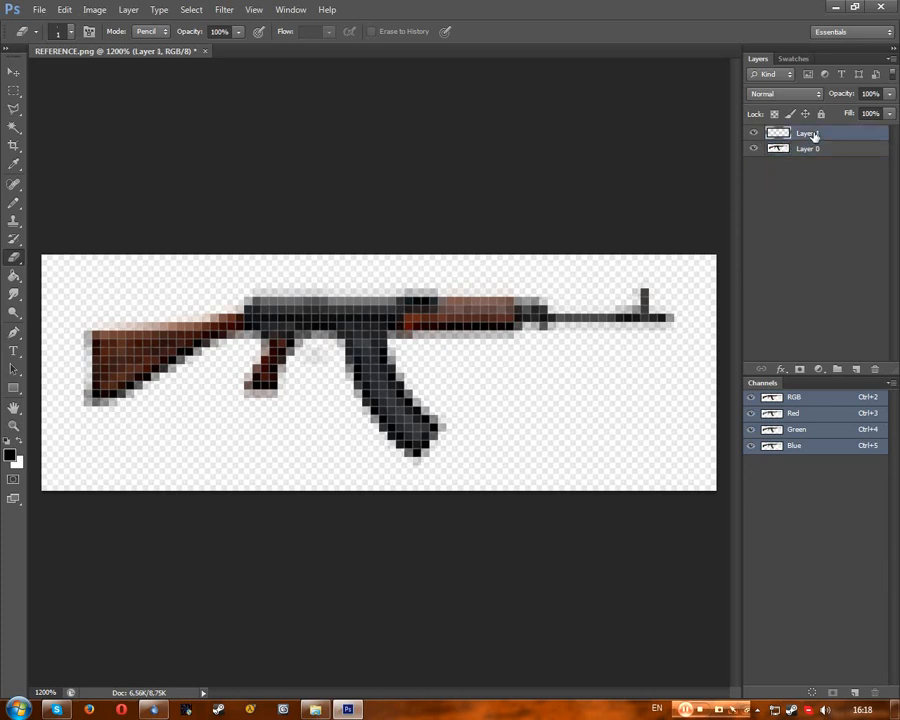
click(787, 148)
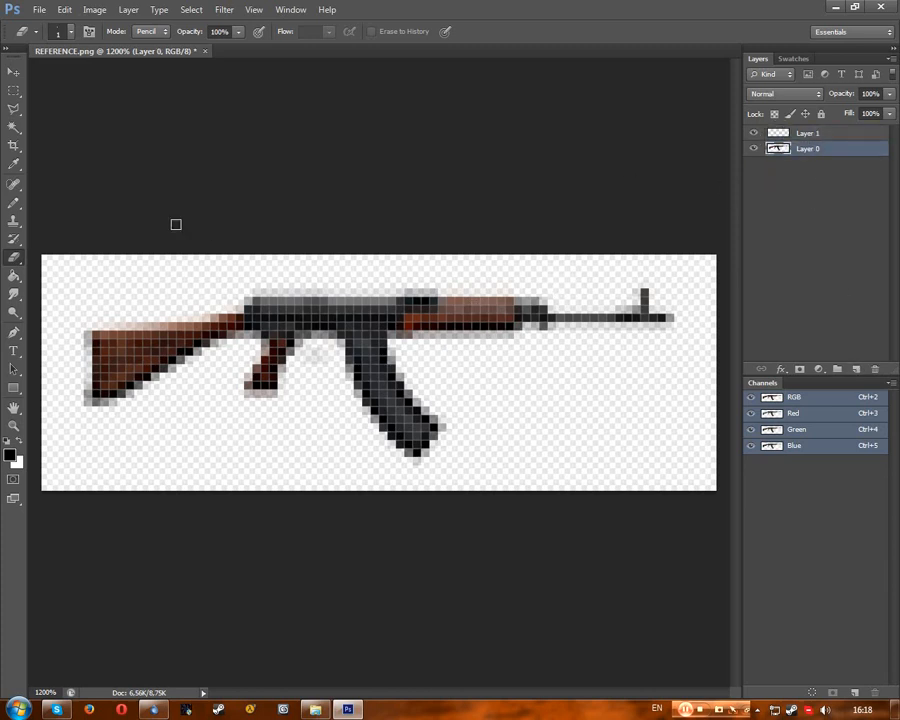
Step: Try a freehand Pencil stroke over the gun on Layer 0 and undo it
click(14, 203)
mouse_move(400, 298)
mouse_down()
mouse_move(268, 352)
mouse_move(298, 364)
mouse_move(334, 360)
mouse_move(372, 430)
mouse_move(390, 437)
mouse_move(348, 383)
mouse_move(345, 350)
mouse_move(330, 345)
mouse_up()
key(ctrl+z)
Step: Try erasing pixels along the magazine directly on Layer 0 and undo the changes
click(17, 261)
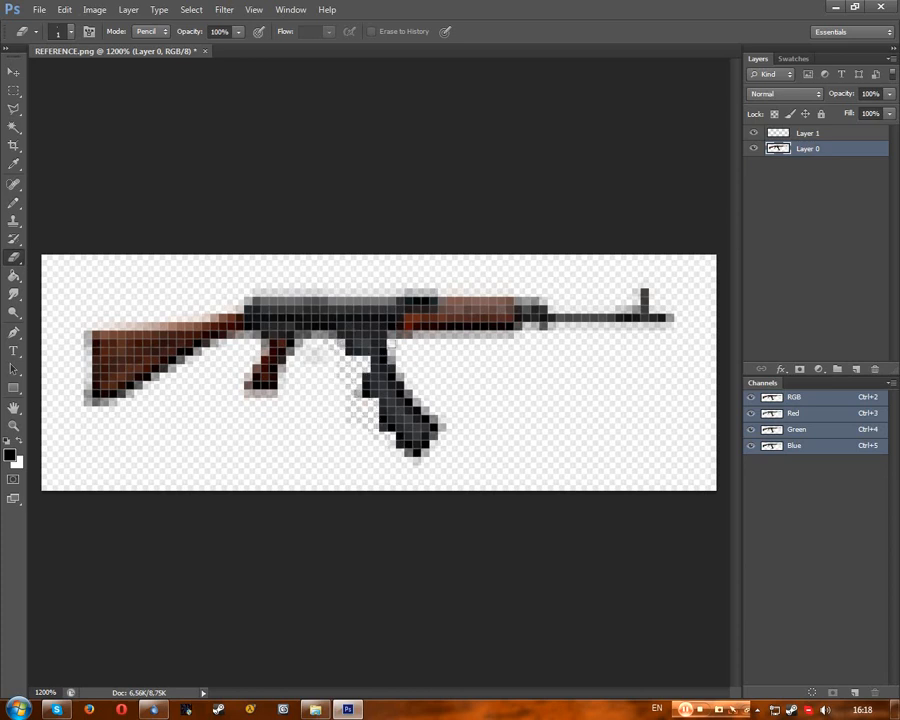
key(ctrl+alt+z)
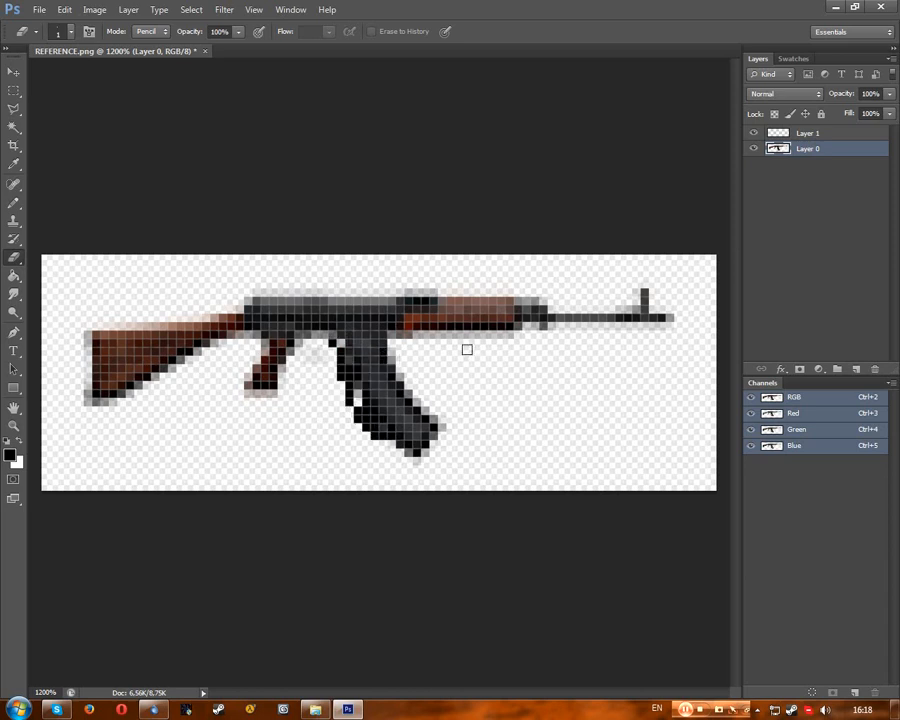
key(ctrl+alt+z)
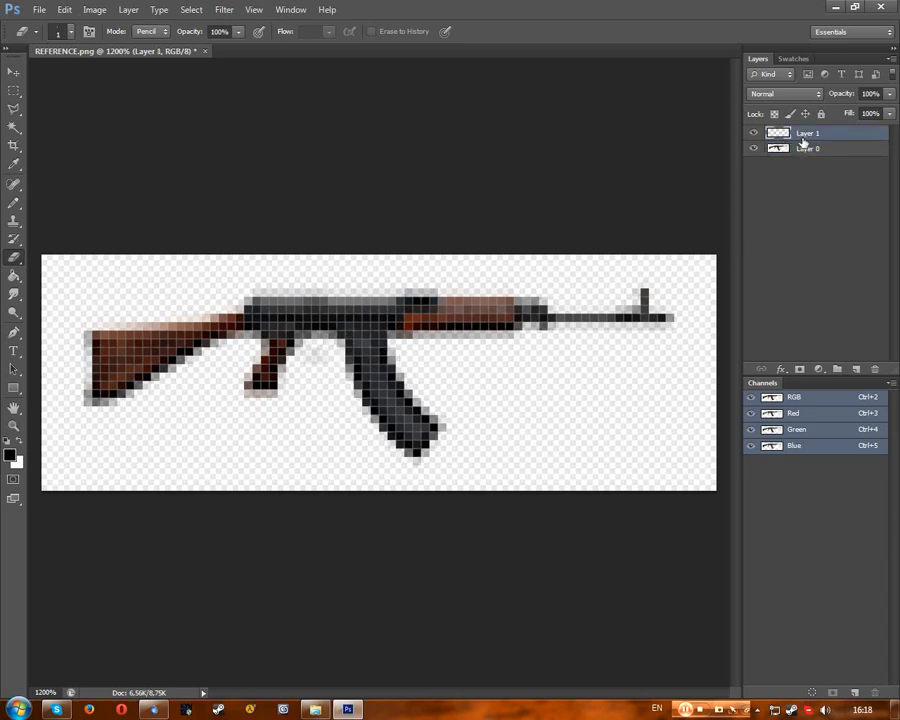
Step: Try a black Pencil stroke beside the magazine on Layer 1 and remove it with the Eraser
click(15, 205)
mouse_move(357, 408)
mouse_down()
mouse_move(346, 351)
mouse_move(347, 408)
mouse_move(330, 352)
mouse_move(291, 368)
mouse_up()
click(15, 258)
mouse_move(354, 408)
mouse_down()
mouse_move(357, 440)
mouse_move(356, 391)
mouse_move(381, 400)
mouse_move(367, 410)
mouse_move(344, 380)
mouse_move(350, 399)
mouse_move(355, 385)
mouse_move(337, 344)
mouse_move(296, 370)
mouse_up()
click(332, 402)
Step: Outline the magazine's rear edge and bottom tip in black on Layer 1 with the 1-pixel Pencil
click(13, 202)
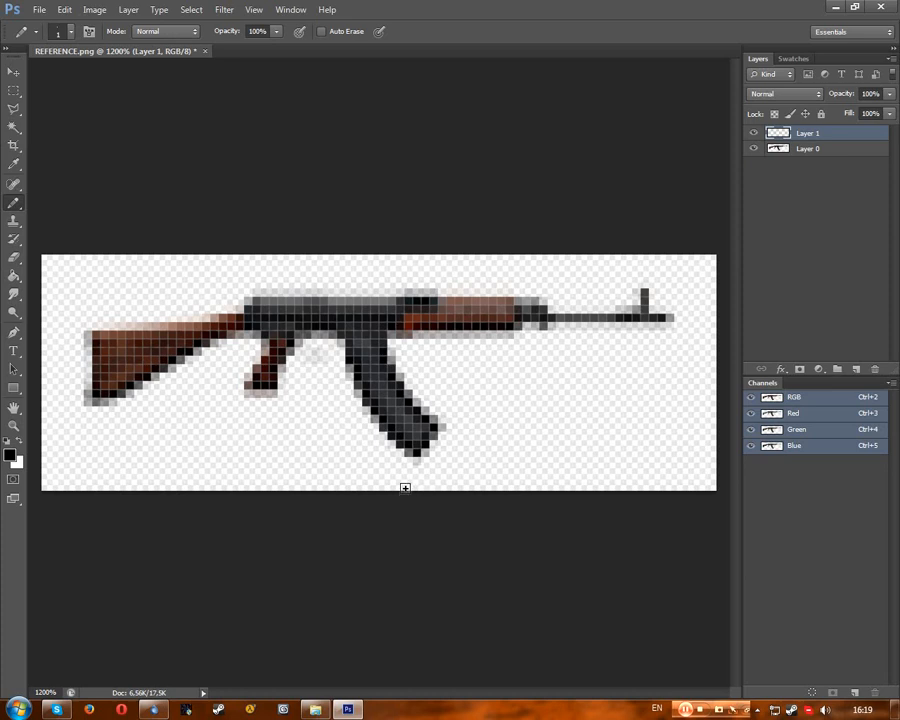
key(ctrl+plus)
key(ctrl+plus)
key(ctrl+plus)
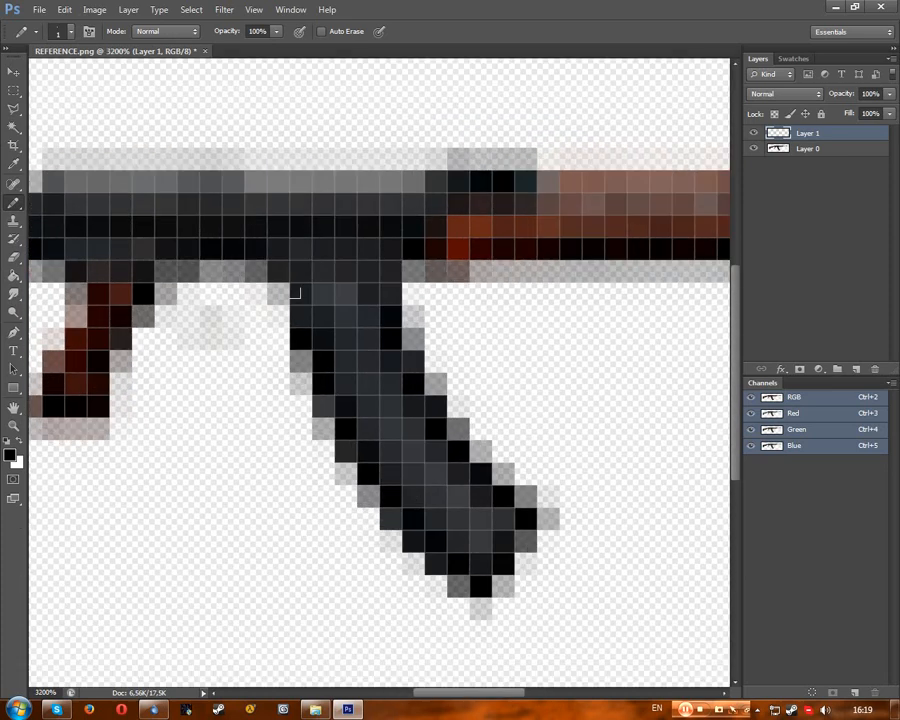
mouse_move(262, 278)
mouse_down()
mouse_move(262, 338)
mouse_move(285, 408)
mouse_move(302, 417)
mouse_move(307, 463)
mouse_move(349, 493)
mouse_move(387, 545)
mouse_move(412, 566)
mouse_up()
drag(466, 598, 481, 609)
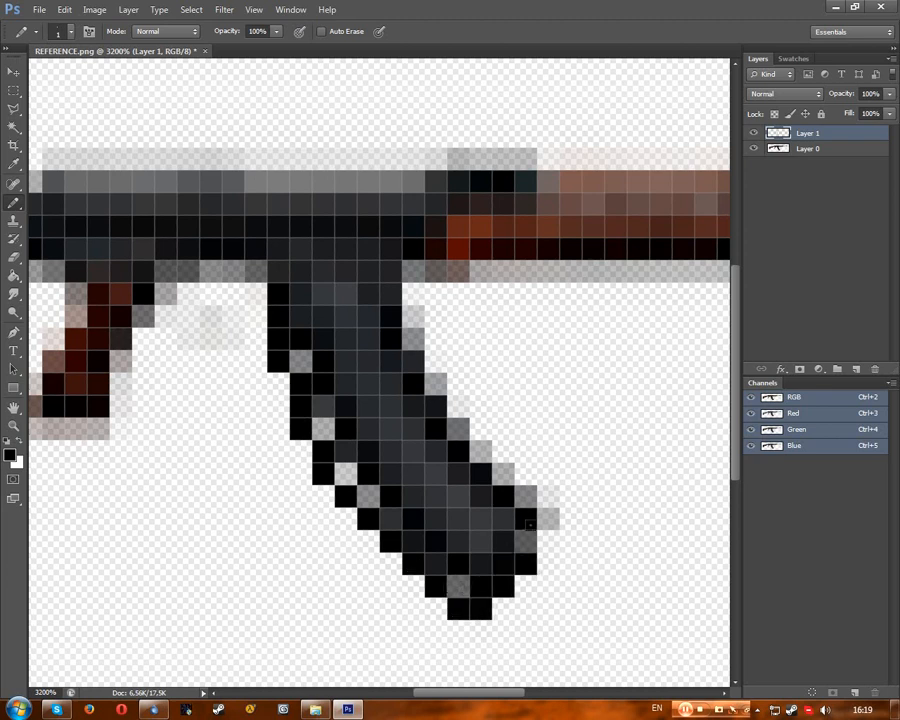
Step: Outline the magazine's lower front corner with a short column of black pixels, undoing the stray strokes
drag(529, 523, 537, 503)
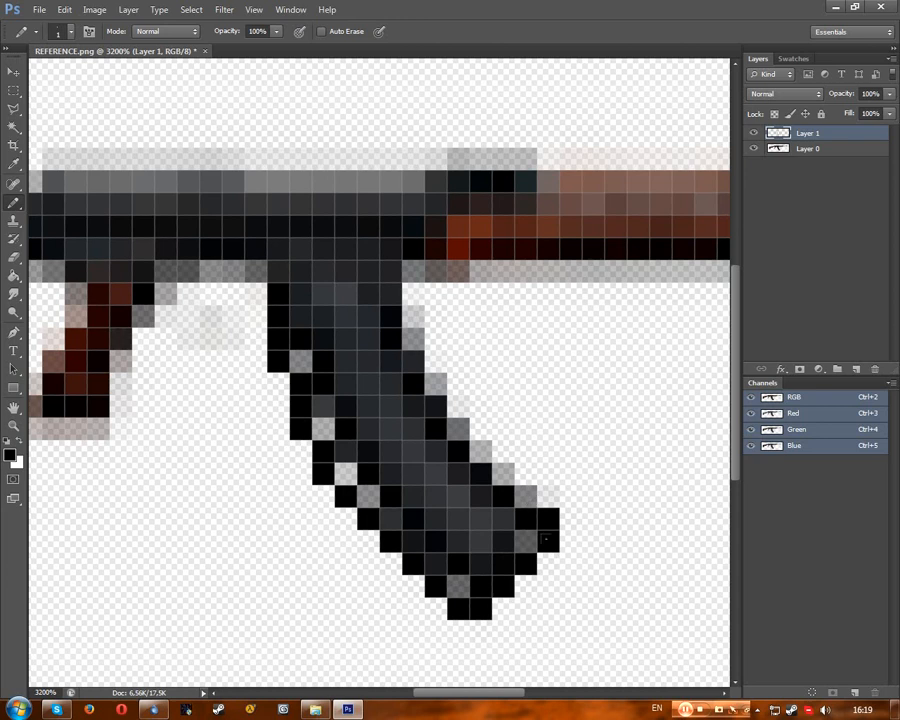
key(ctrl+z)
click(537, 530)
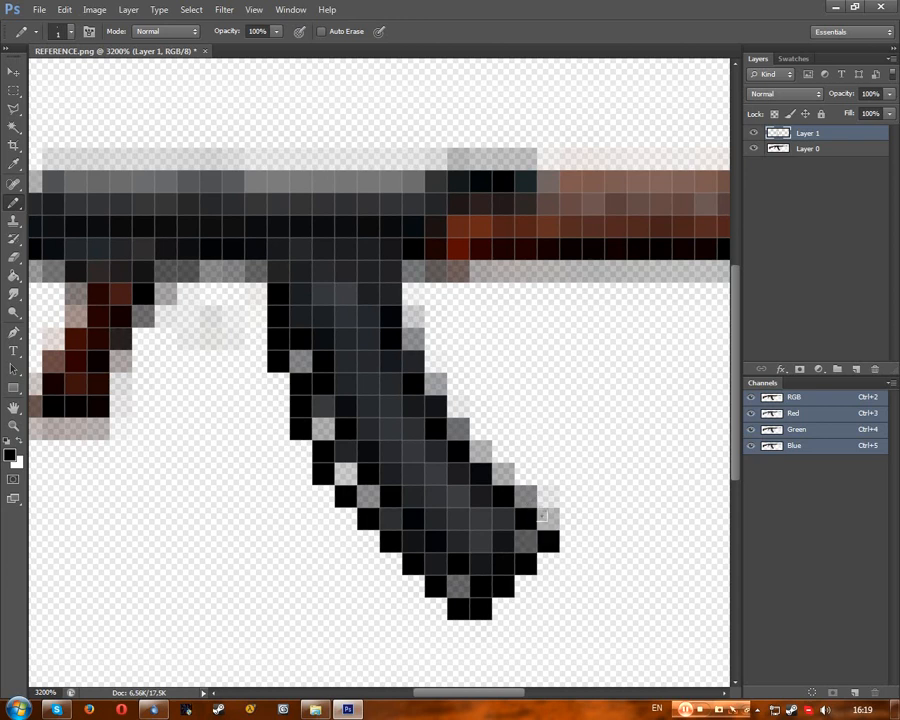
drag(556, 508, 551, 485)
key(ctrl+z)
key(ctrl+z)
key(ctrl+z)
key(ctrl+z)
click(540, 487)
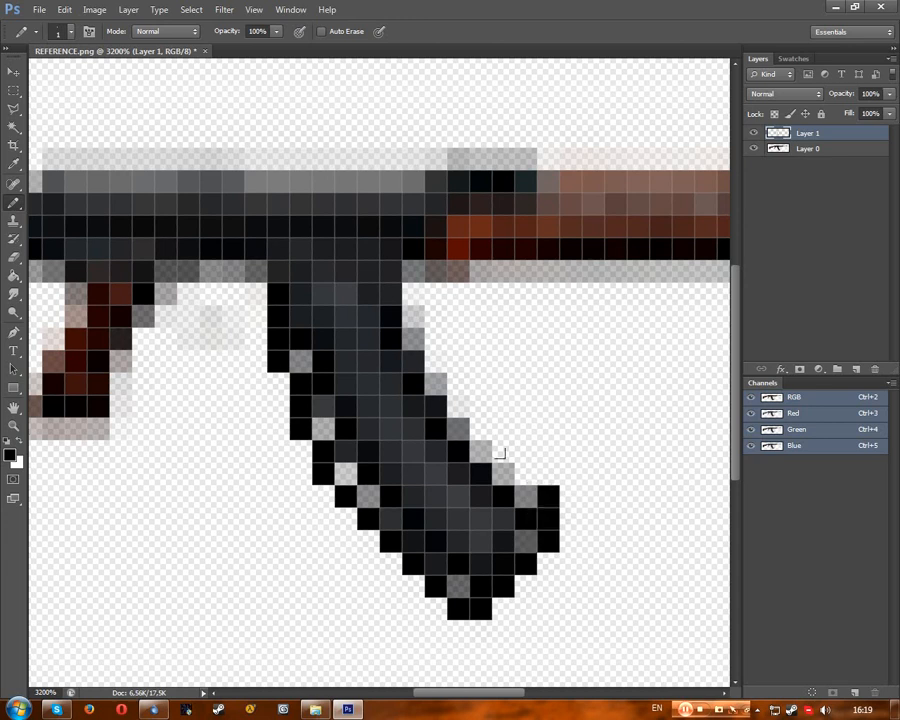
Step: Continue the black outline up the magazine's stepped front edge to the receiver
click(501, 452)
click(475, 423)
drag(456, 404, 413, 292)
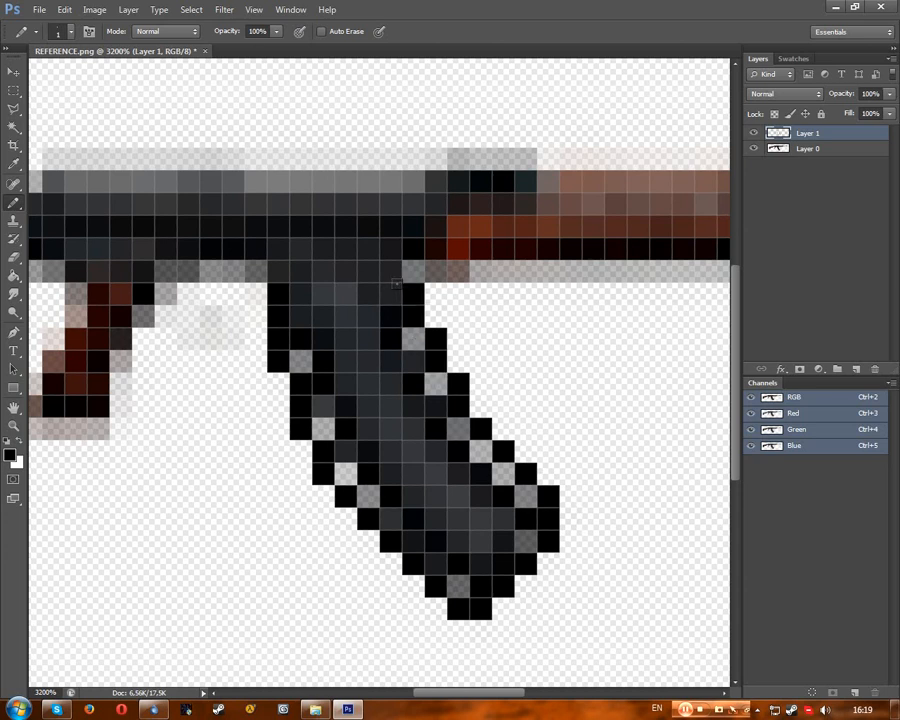
click(409, 271)
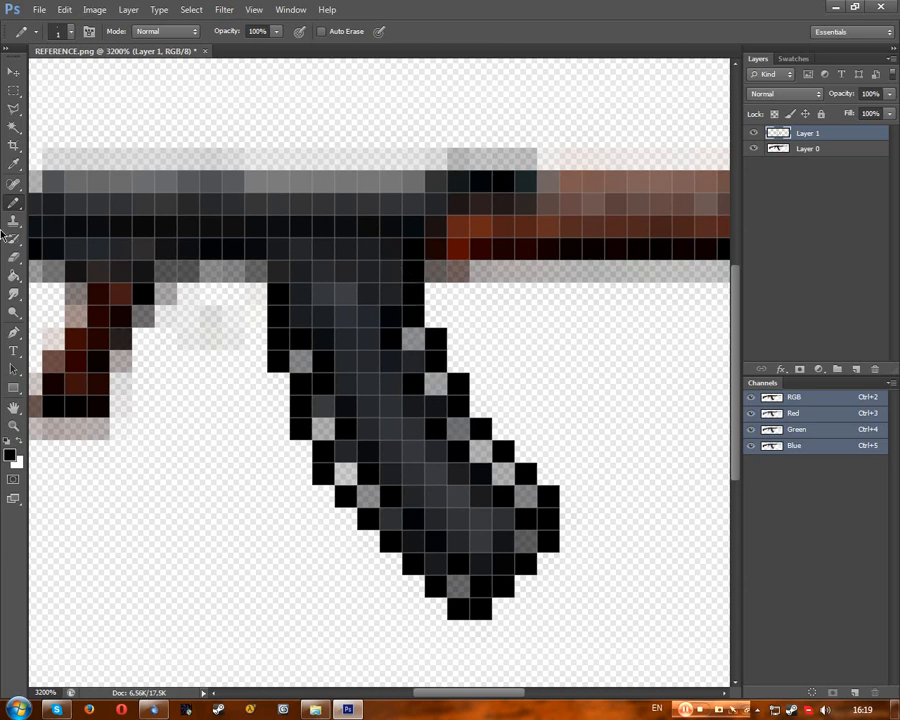
Step: Outline the underside of the wooden handguard in black, from the magazine to the handguard's front end
drag(435, 293, 459, 293)
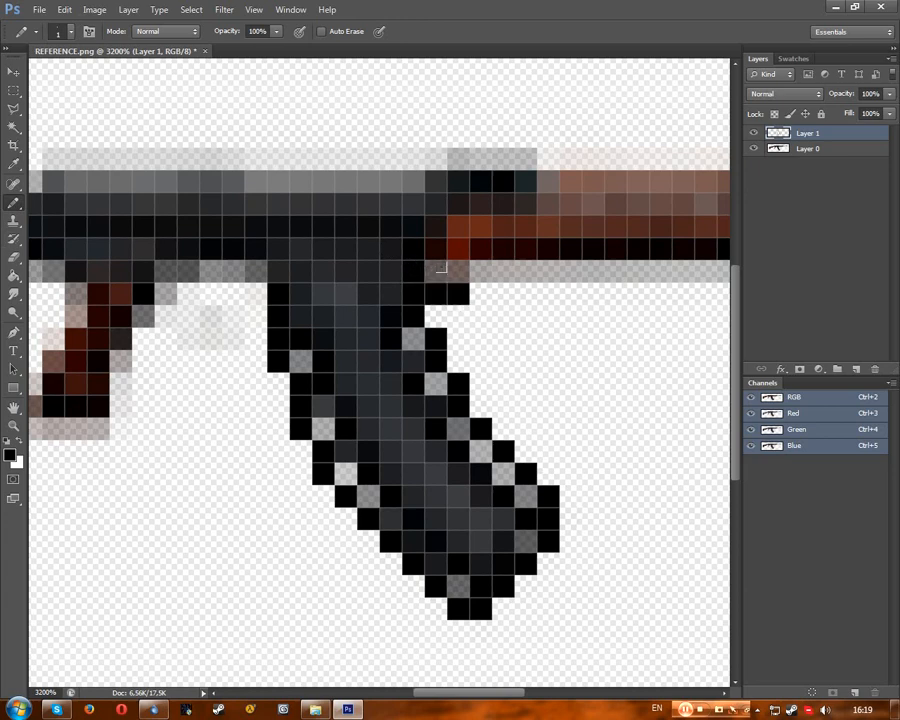
click(477, 270)
drag(475, 694, 517, 694)
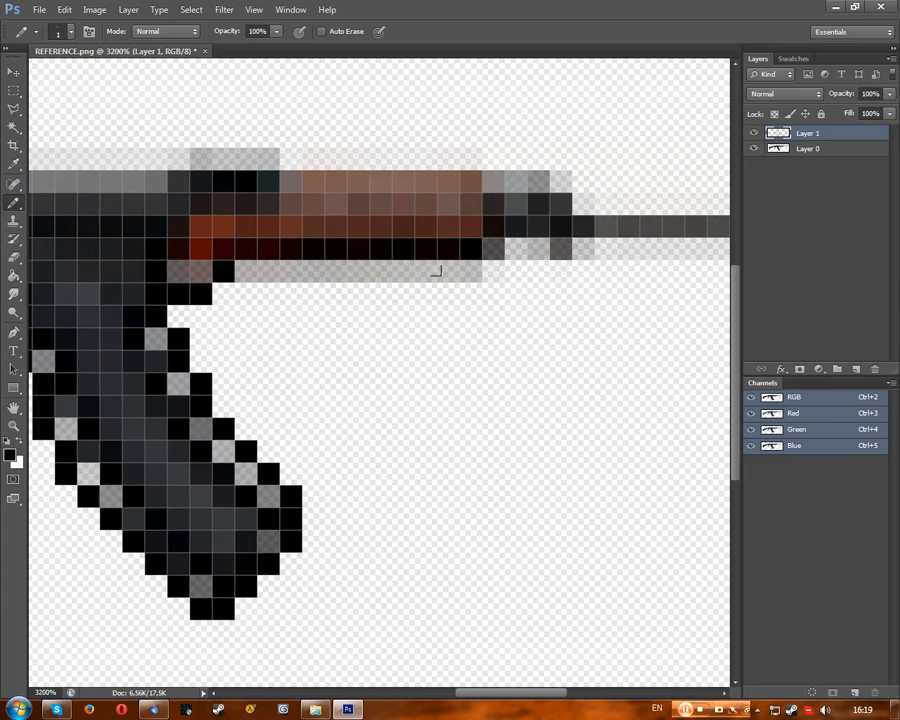
shift+click(471, 270)
click(494, 270)
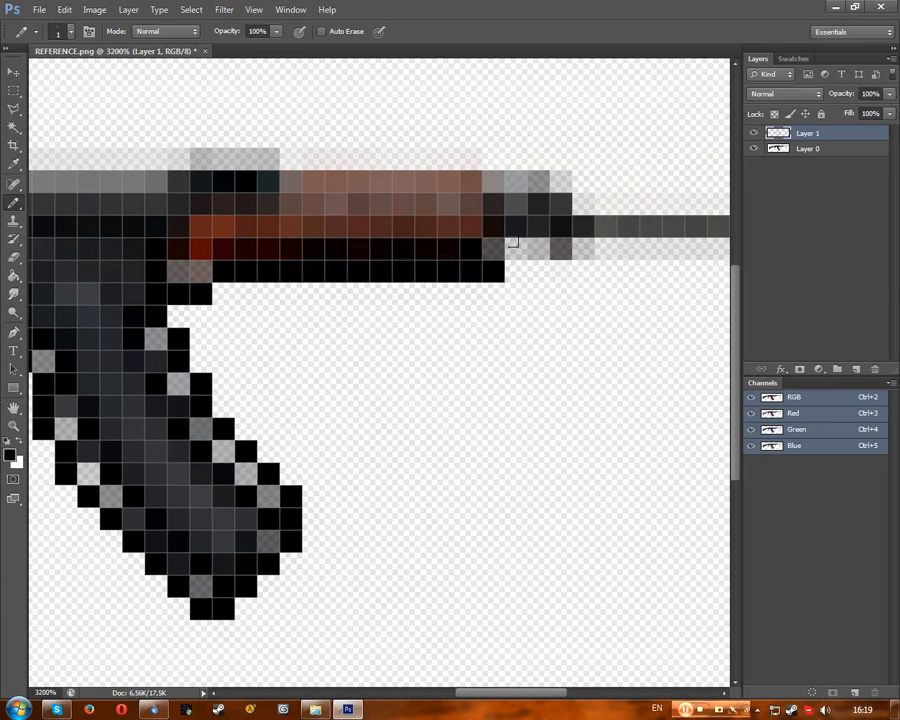
Step: Open the original REFERENCE.png in IrfanView to examine the front of the handguard and the barrel, and return to Photoshop
click(315, 709)
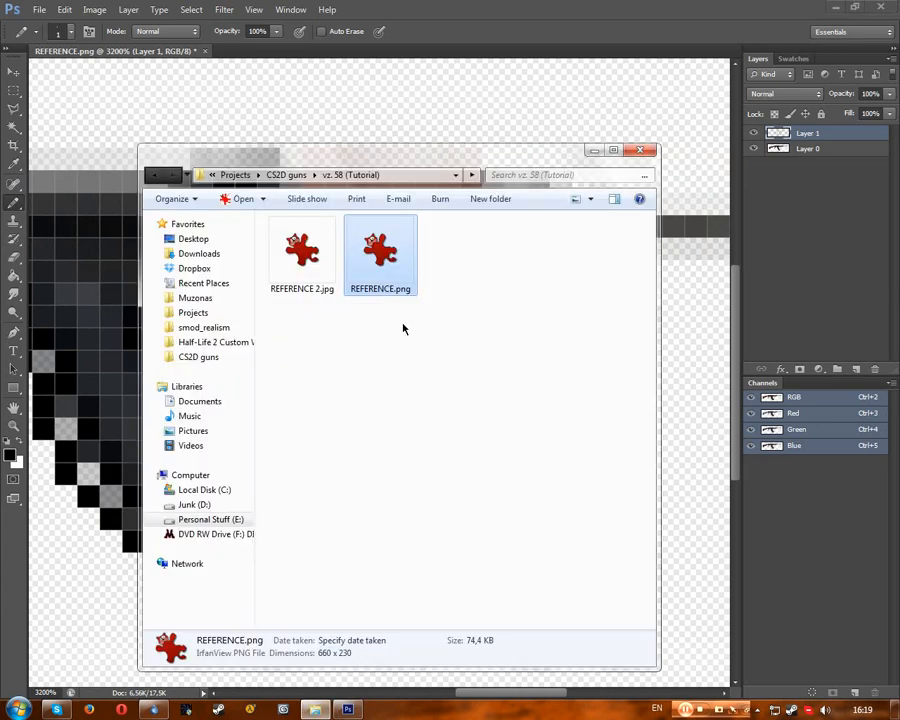
double_click(370, 272)
key(Escape)
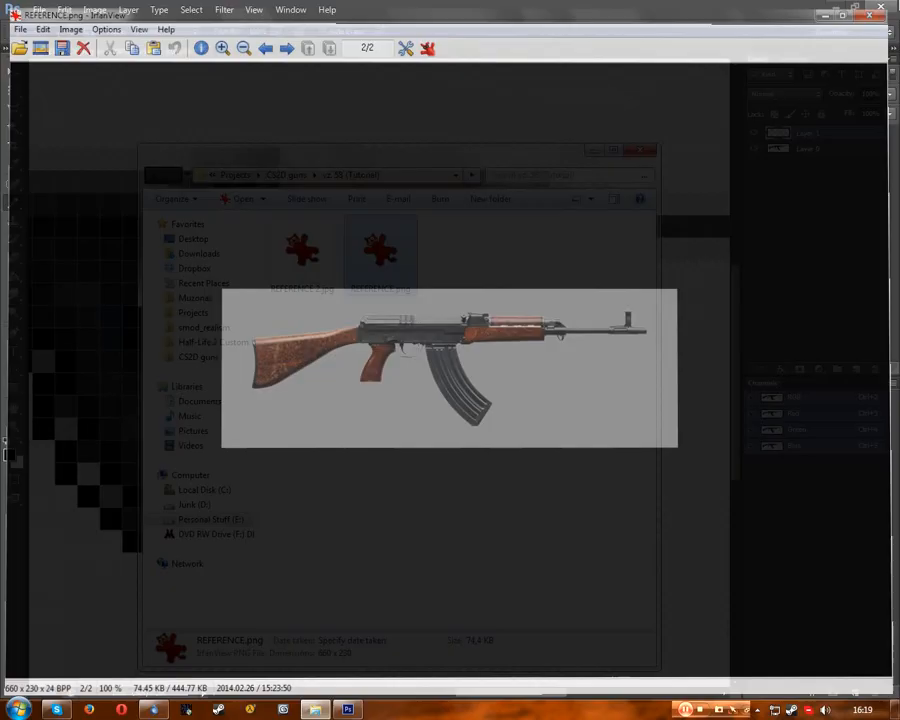
click(541, 28)
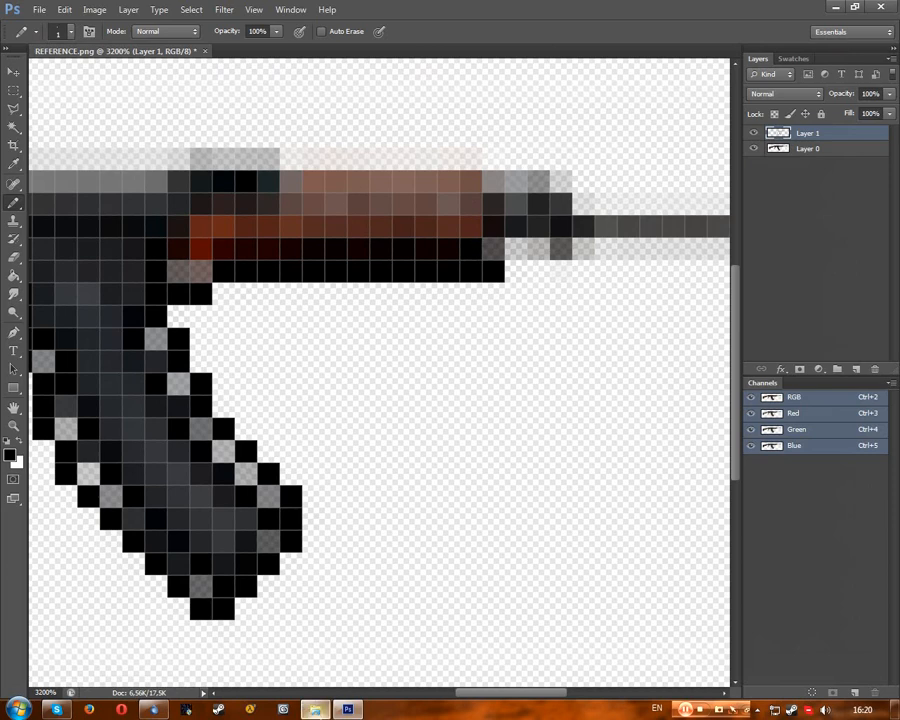
click(315, 709)
double_click(406, 273)
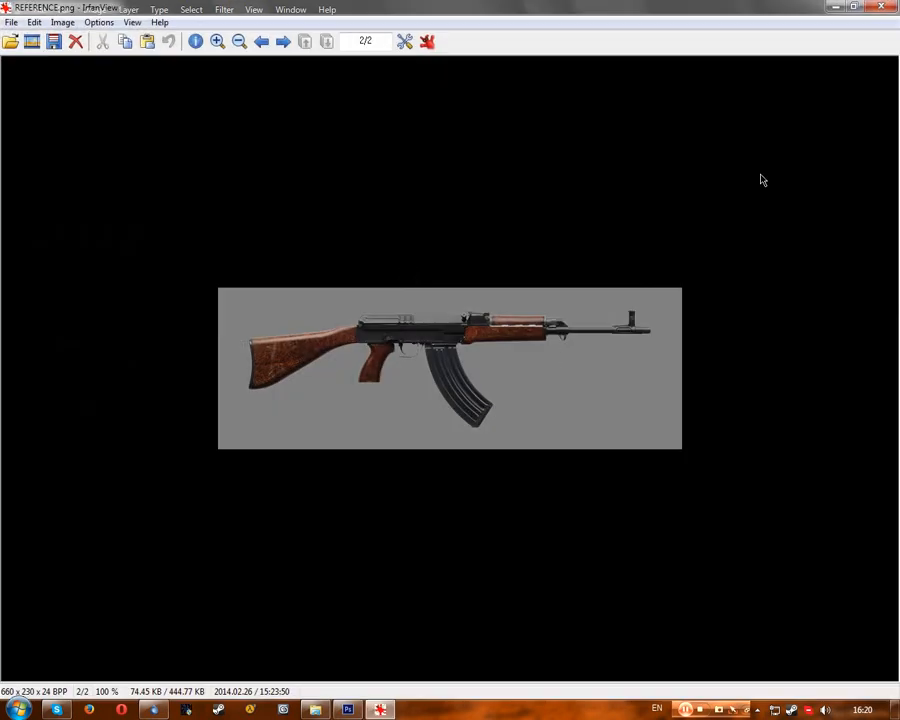
click(879, 8)
click(602, 40)
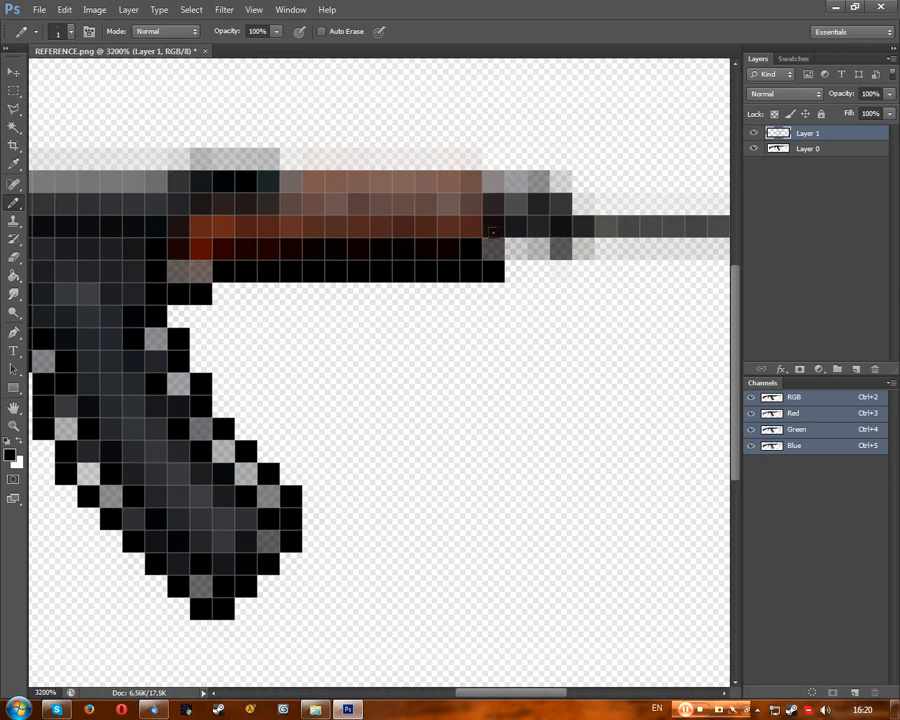
Step: Outline the barrel's underside in black from the handguard forward, and close the outline around the muzzle tip
click(508, 241)
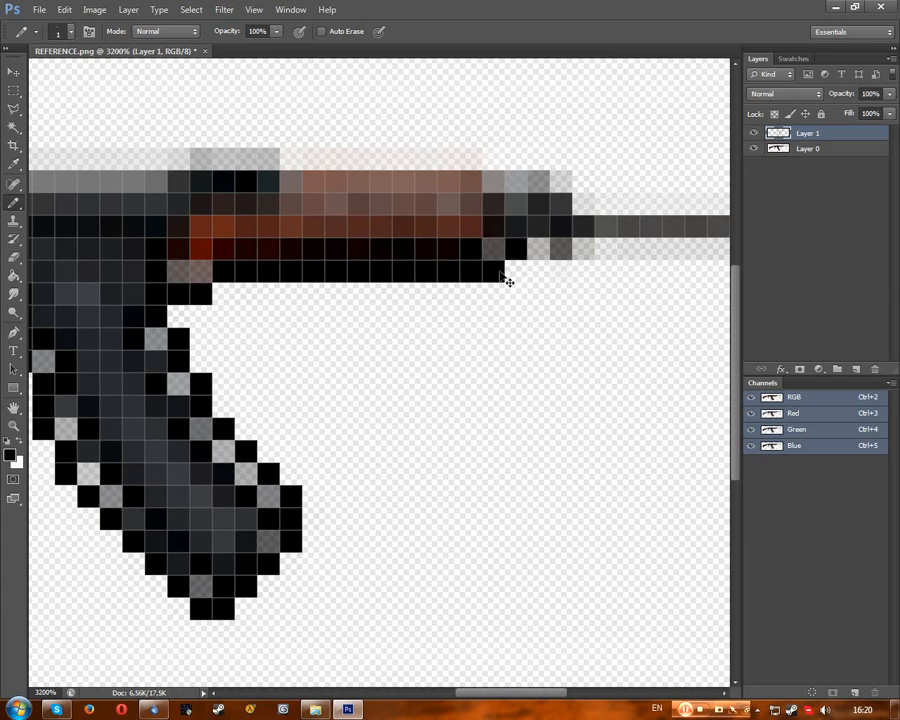
key(ctrl+z)
mouse_move(514, 244)
mouse_down()
mouse_move(491, 238)
mouse_move(672, 243)
mouse_up()
drag(541, 699, 597, 692)
drag(499, 231, 342, 246)
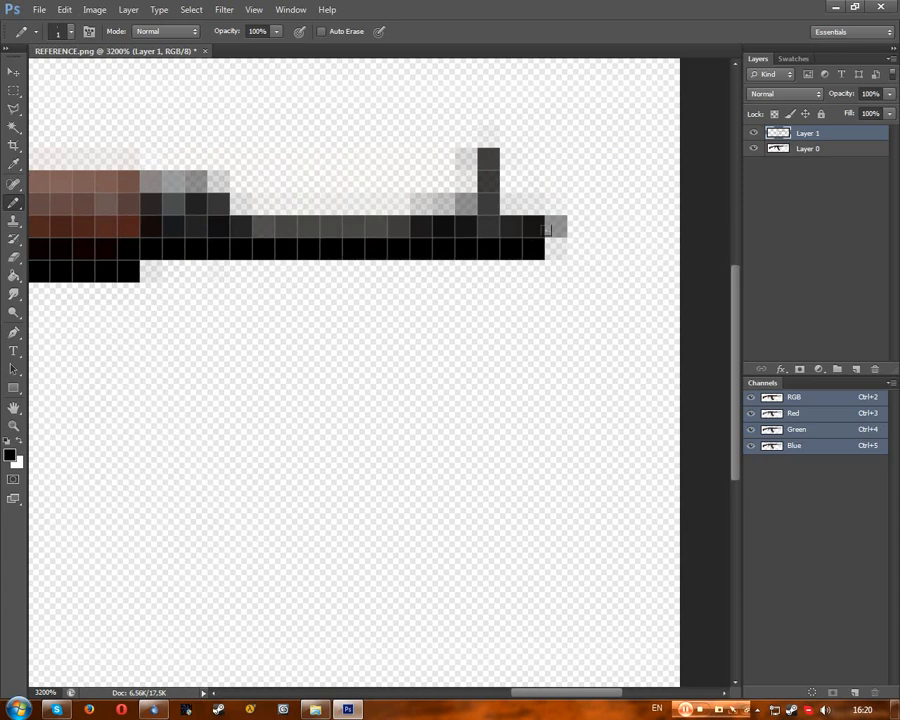
click(554, 245)
click(576, 224)
click(554, 203)
click(532, 202)
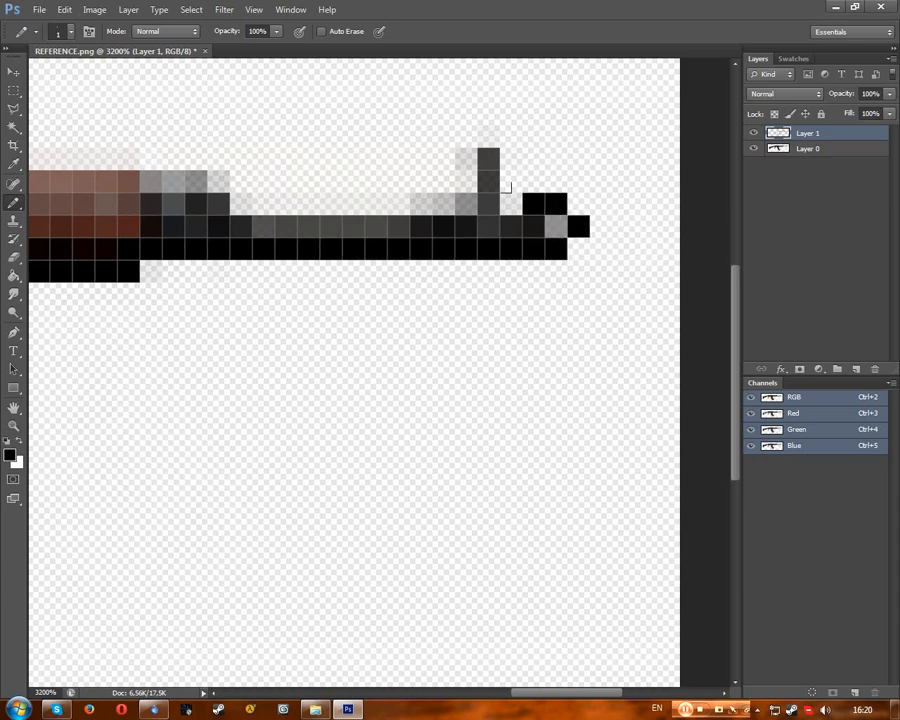
Step: Outline the front sight post in black along its front, tip and rear
click(511, 203)
click(511, 181)
click(511, 159)
click(489, 137)
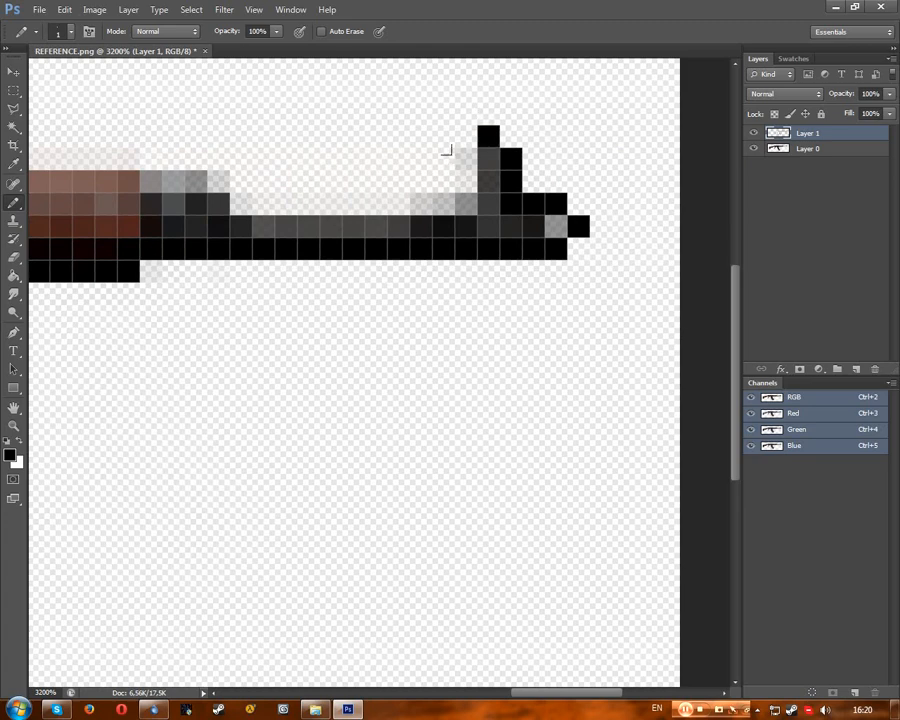
click(466, 159)
click(466, 181)
Step: Outline the top of the barrel and the raised section just ahead of the handguard in black
mouse_move(432, 190)
mouse_down()
mouse_move(381, 196)
mouse_move(224, 188)
mouse_up()
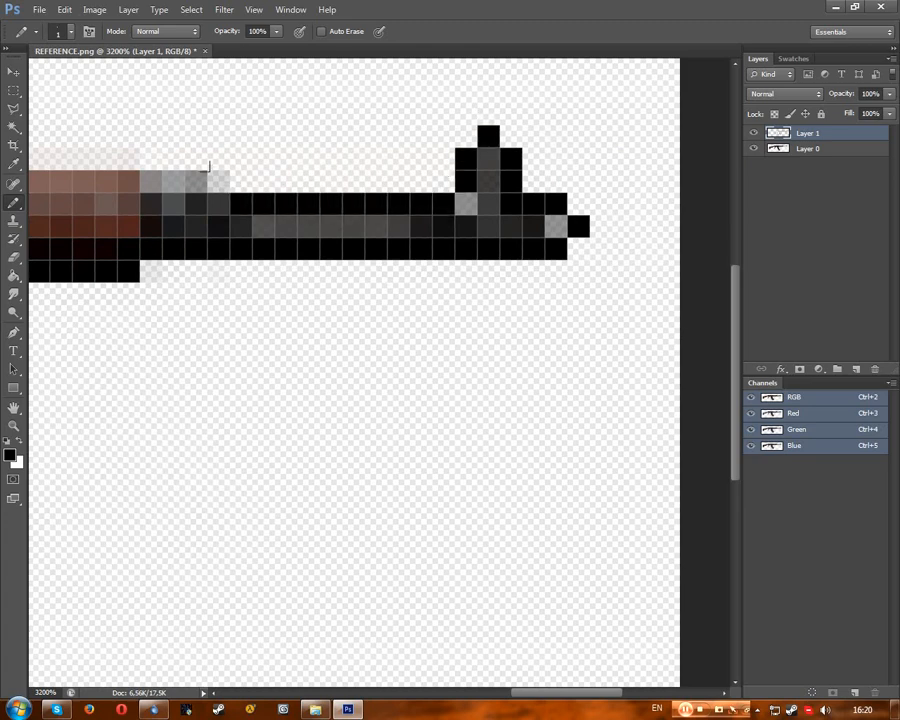
click(218, 181)
click(196, 159)
click(173, 159)
click(151, 159)
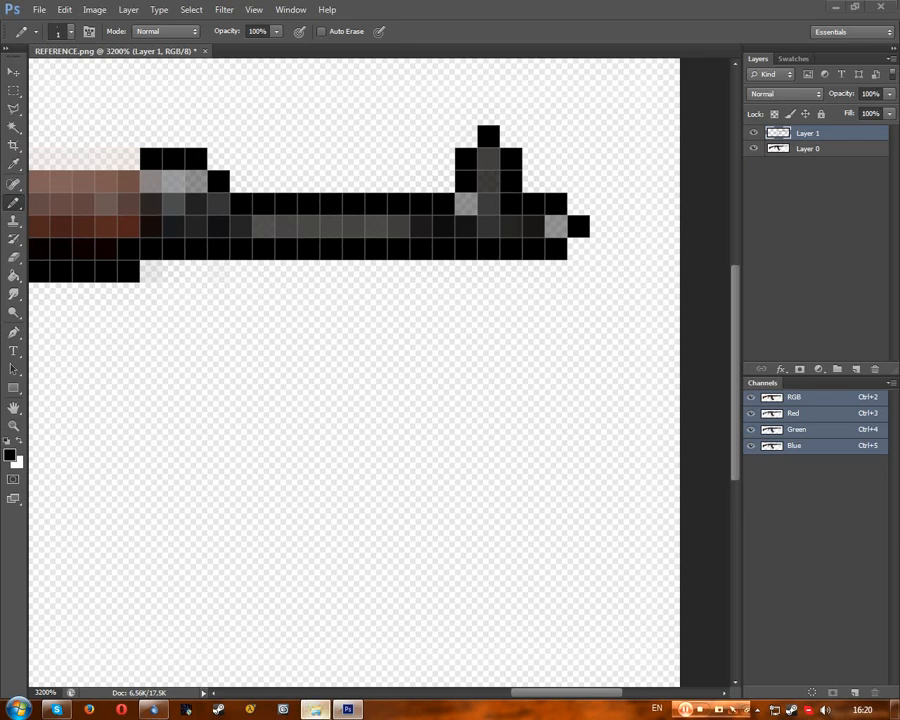
Step: Open REFERENCE.png enlarged in a small IrfanView window over the canvas and compare its handguard and barrel with the outline
click(315, 709)
double_click(376, 248)
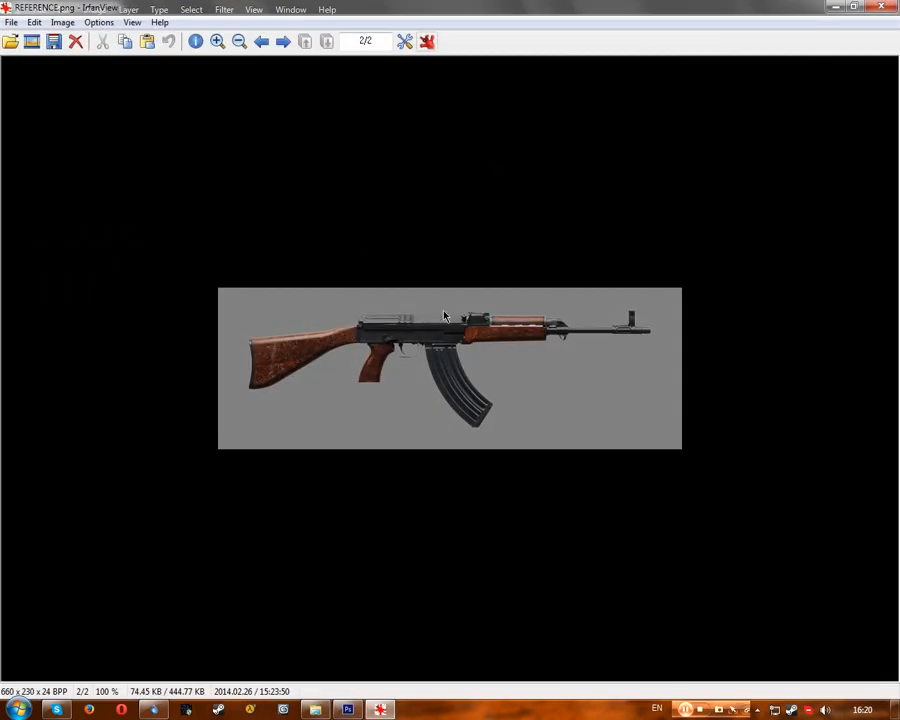
scroll(565, 322, up, 3)
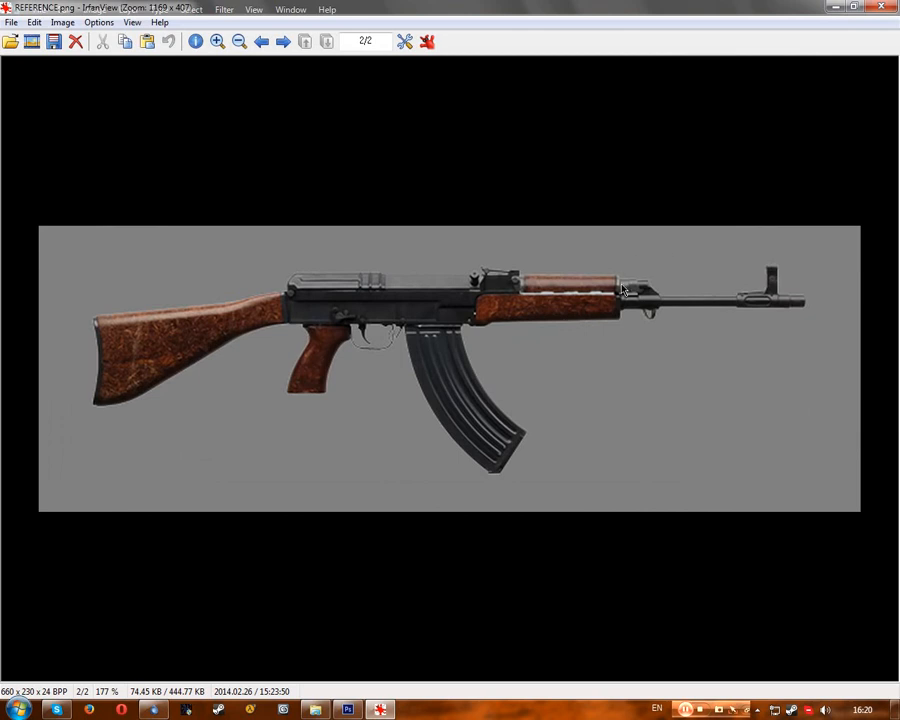
drag(416, 20, 560, 150)
drag(500, 428, 685, 428)
click(288, 150)
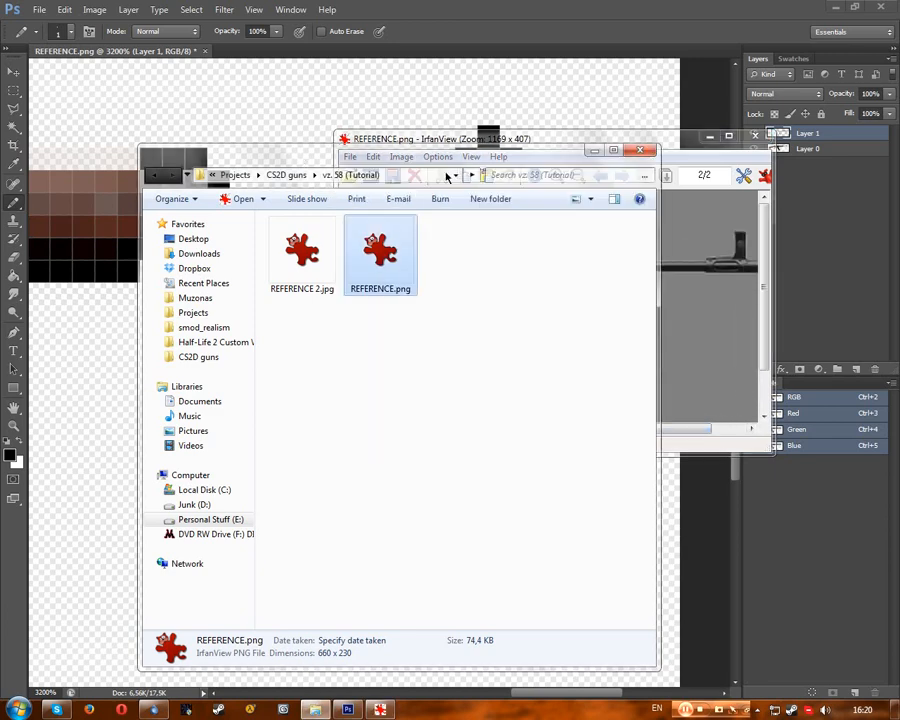
click(597, 152)
drag(574, 141, 510, 128)
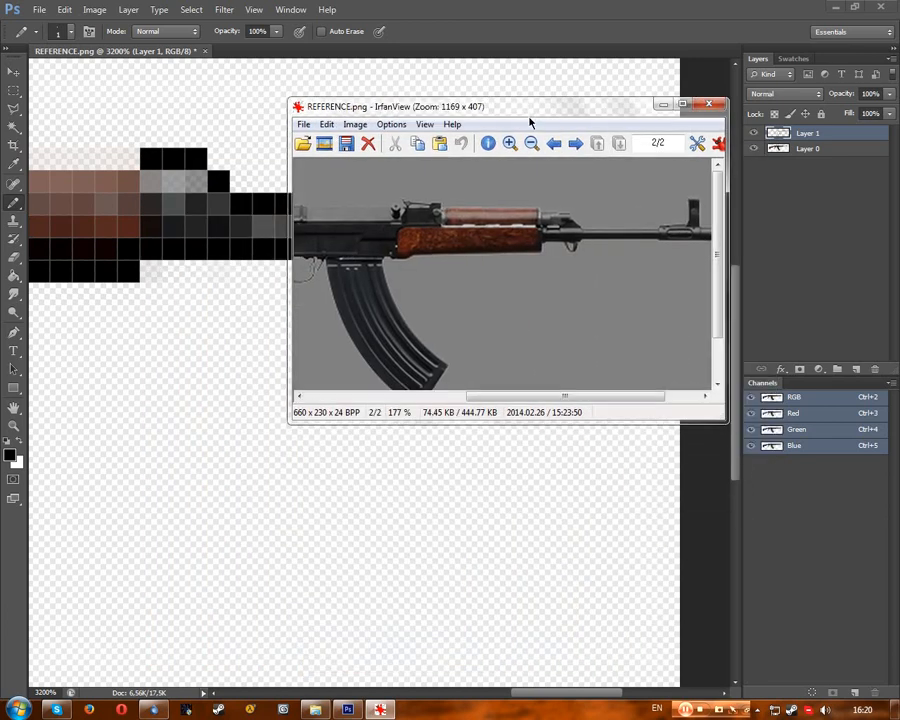
drag(587, 398, 624, 397)
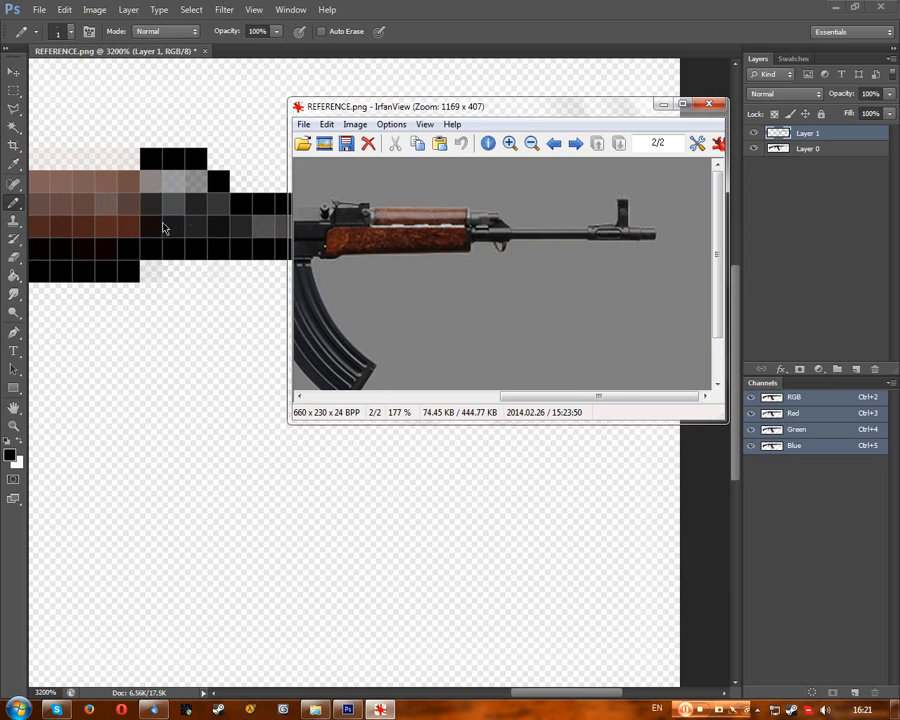
Step: Outline the top of the wooden handguard and the raised rear sight behind it in black with the Pencil
click(14, 204)
click(144, 154)
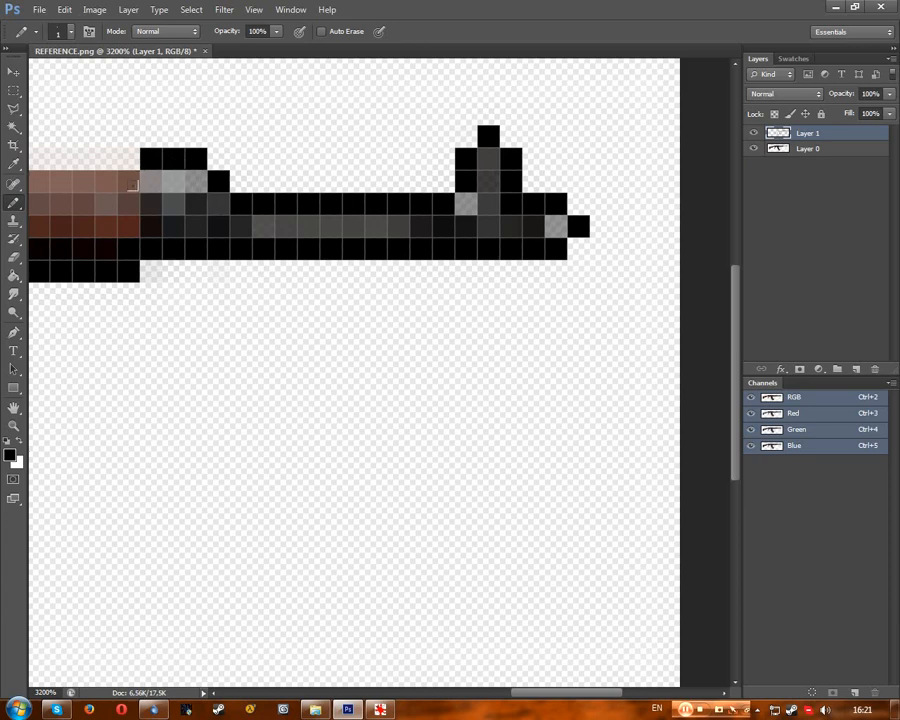
drag(591, 697, 546, 695)
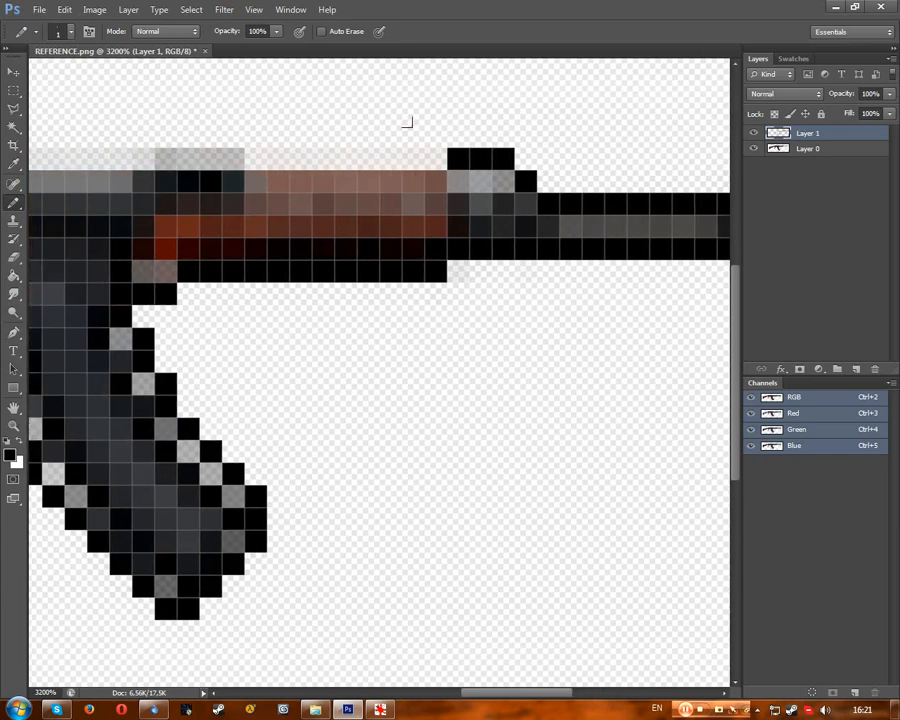
drag(424, 141, 243, 145)
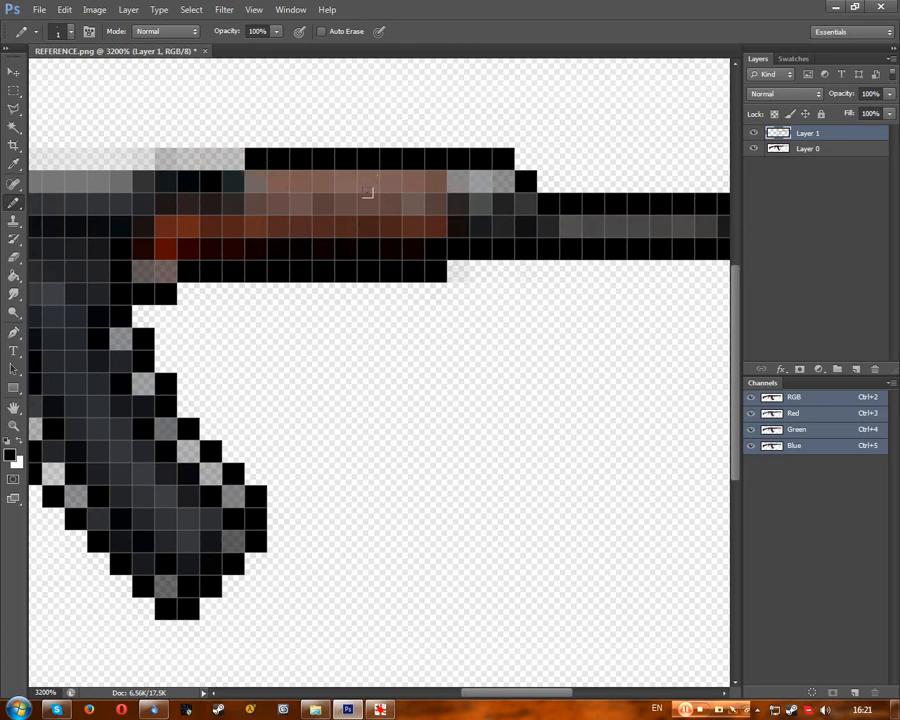
drag(220, 122, 146, 128)
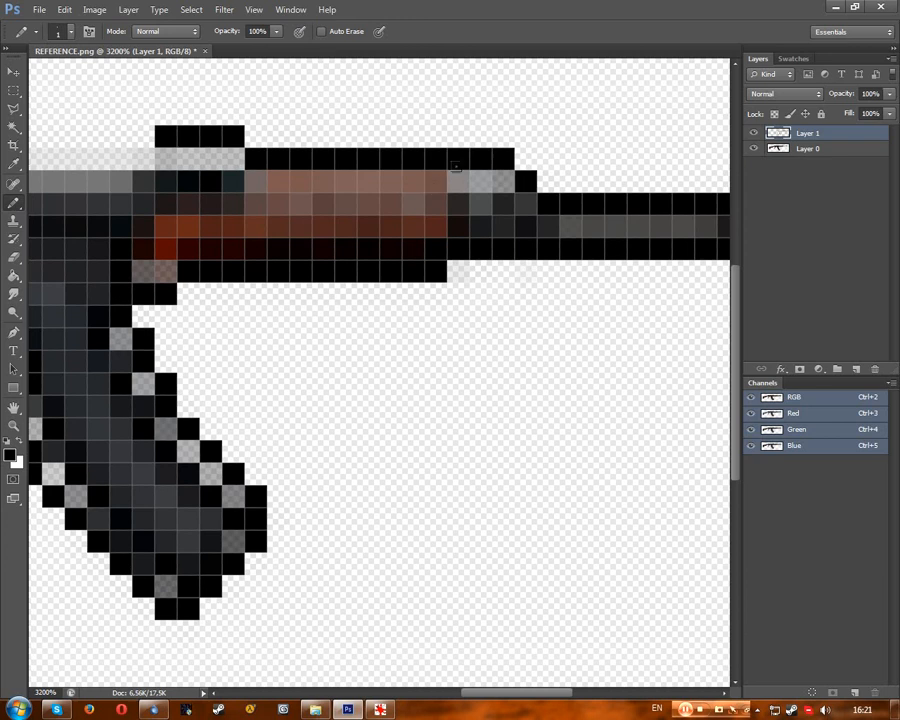
scroll(390, 492, left, 5)
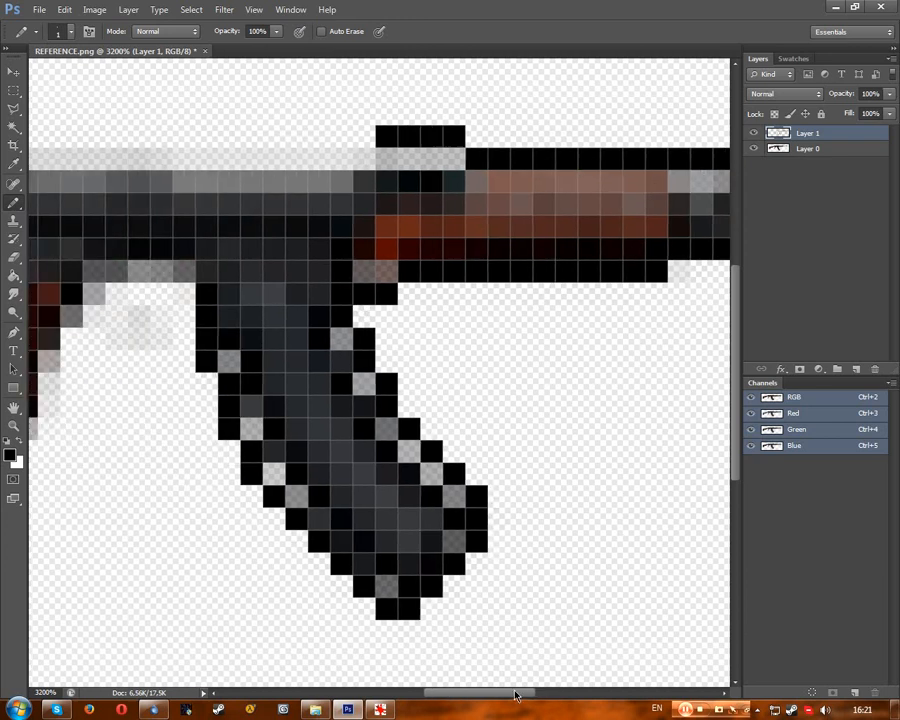
Step: Outline the top of the receiver in black, including the stepped slope at its rear down to the start of the stock
drag(354, 143, 100, 140)
scroll(415, 230, left, 6)
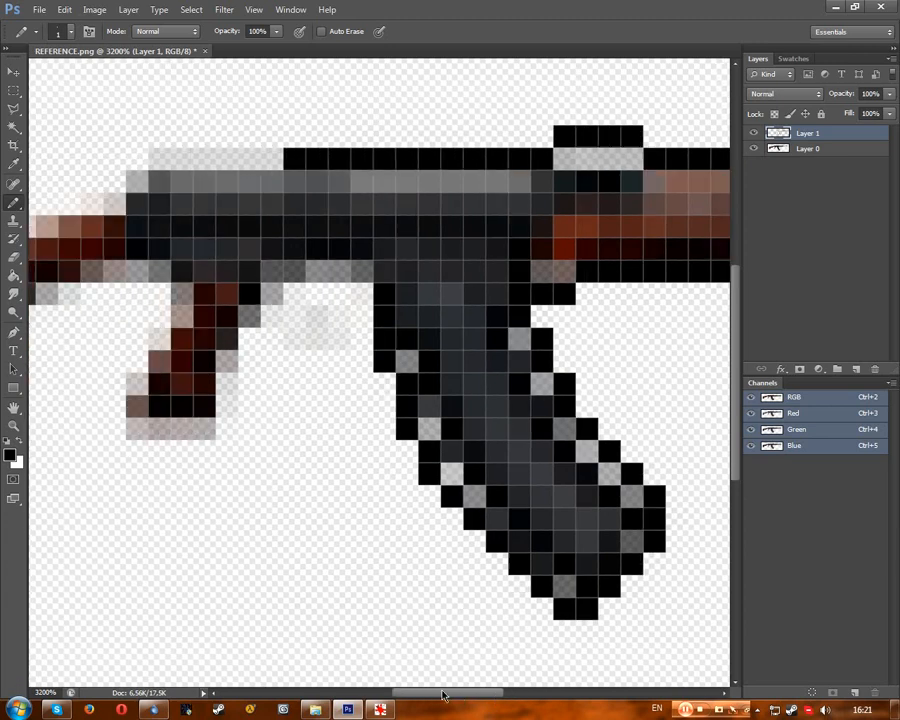
mouse_move(382, 137)
mouse_down()
mouse_move(303, 136)
mouse_move(235, 152)
mouse_move(234, 142)
mouse_move(204, 185)
mouse_move(142, 186)
mouse_up()
click(142, 186)
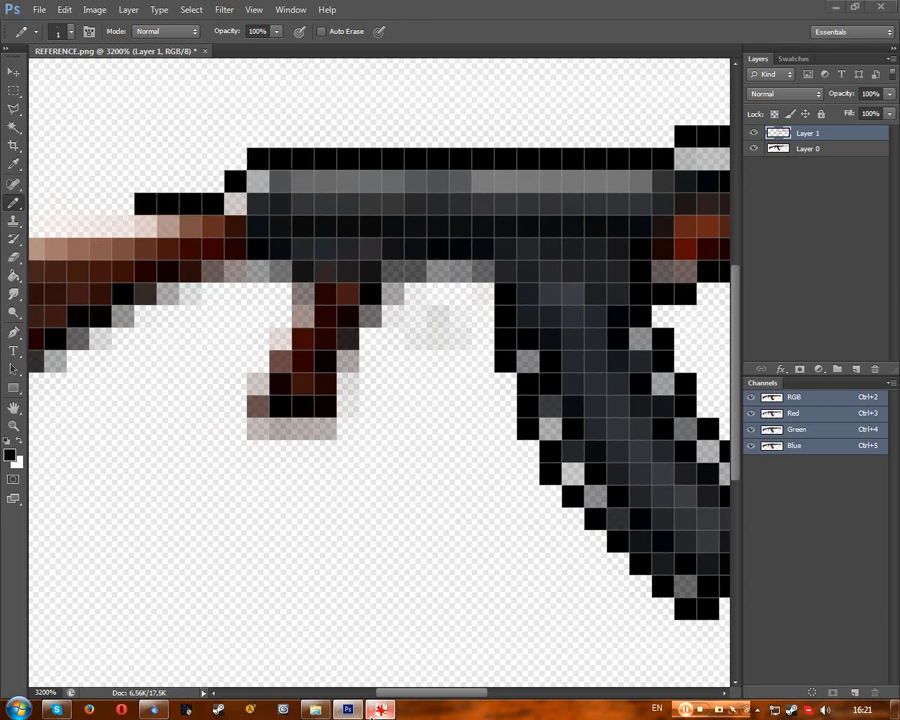
Step: Check the stock in the IrfanView reference and outline the stock's top edge in black back to the butt
click(380, 709)
drag(538, 397, 346, 396)
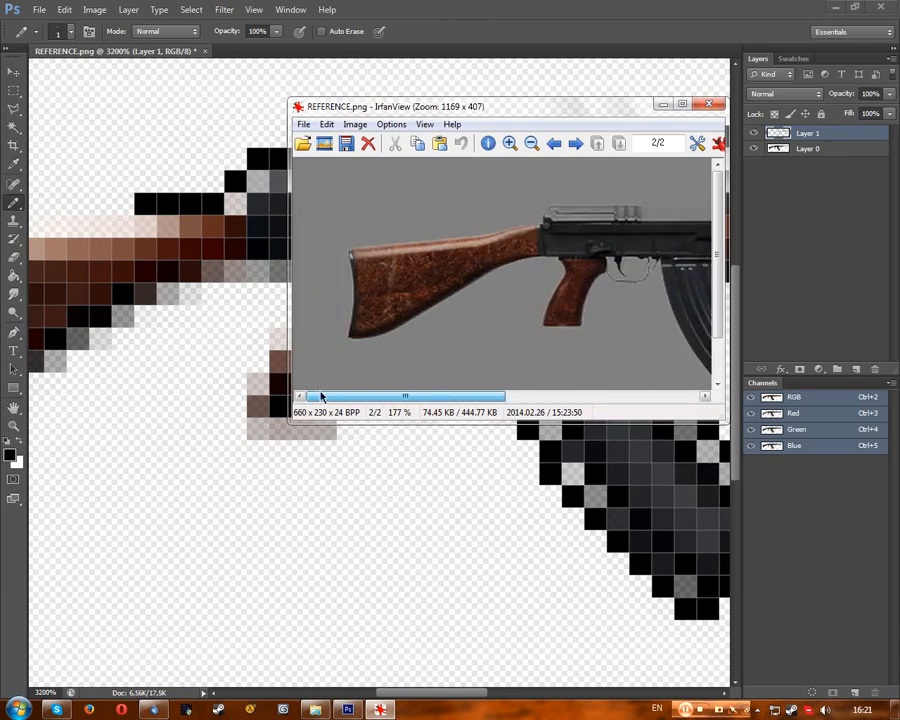
click(380, 709)
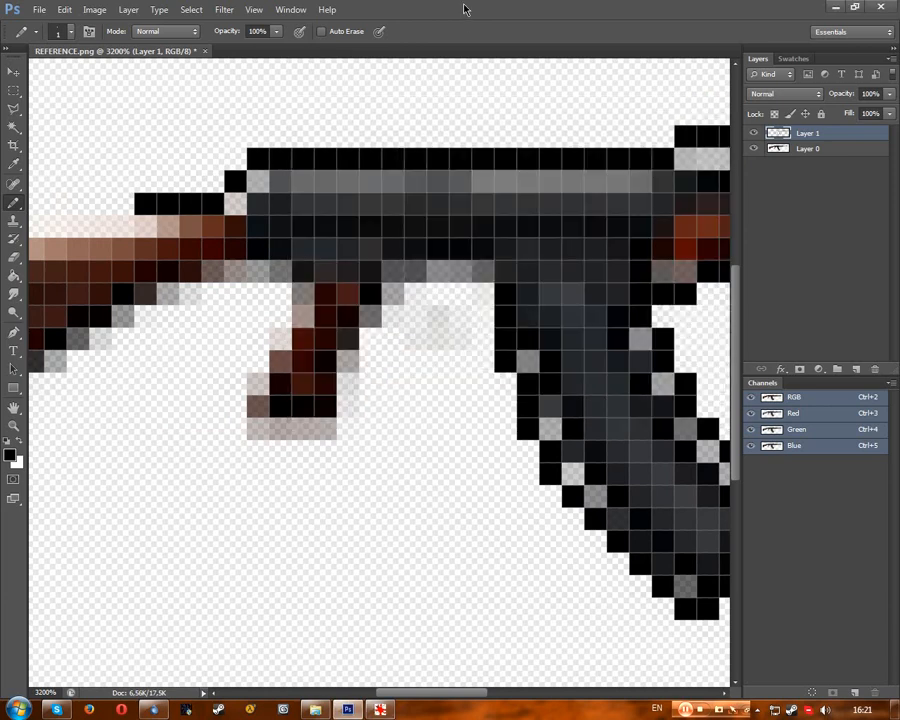
drag(426, 692, 387, 700)
mouse_move(372, 222)
mouse_down()
mouse_move(265, 209)
mouse_move(229, 216)
mouse_move(214, 230)
mouse_move(224, 234)
mouse_move(93, 238)
mouse_up()
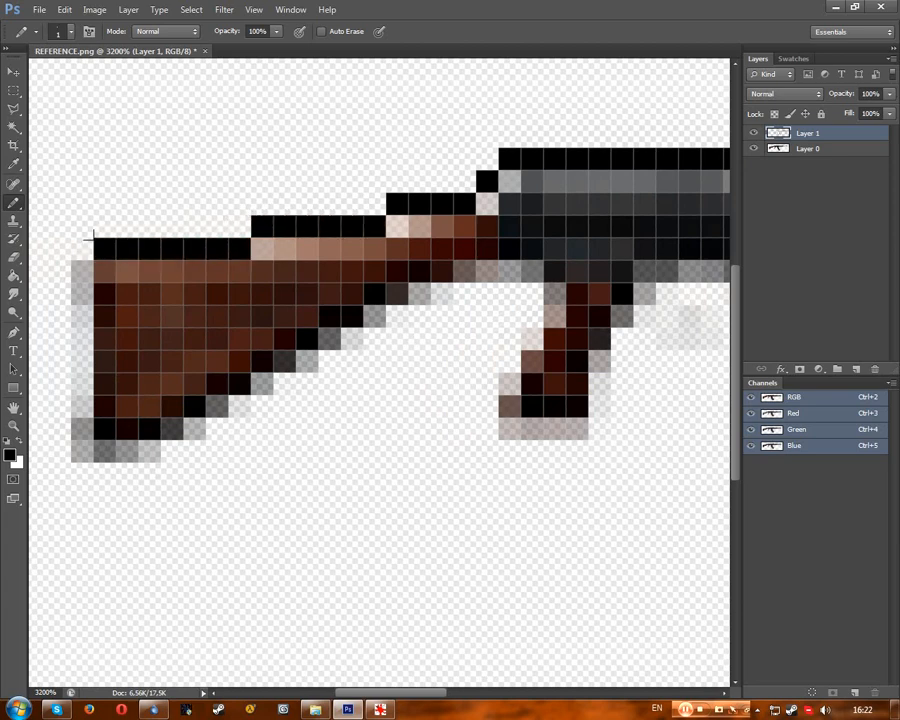
click(82, 248)
Step: Outline the curved rear edge of the butt in black and compare its shape with the IrfanView reference
click(59, 270)
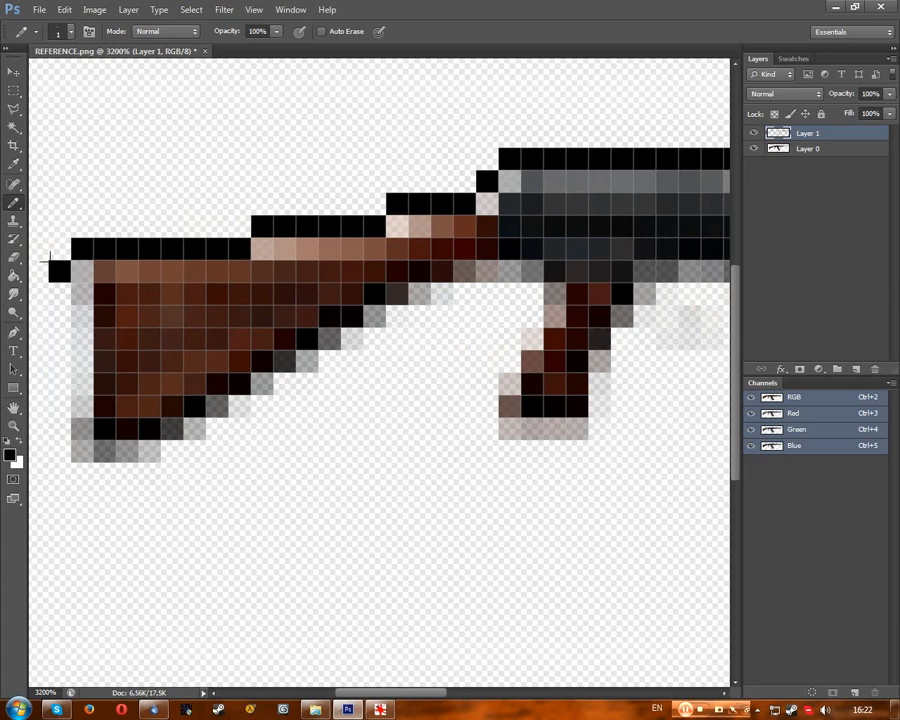
click(59, 292)
click(59, 316)
mouse_move(76, 338)
mouse_down()
mouse_move(62, 365)
mouse_move(36, 390)
mouse_move(59, 452)
mouse_up()
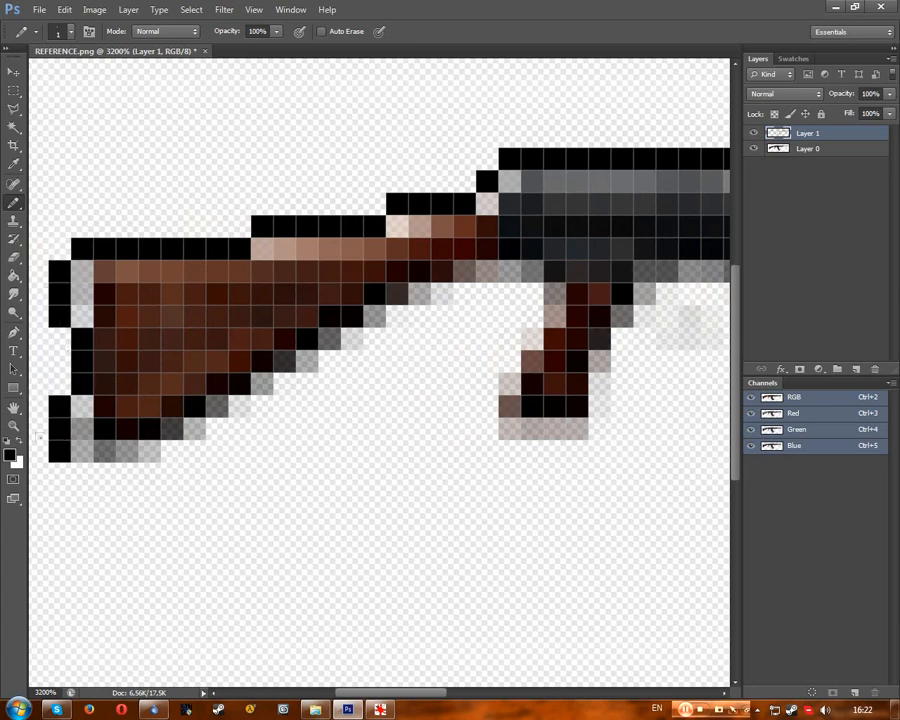
click(380, 709)
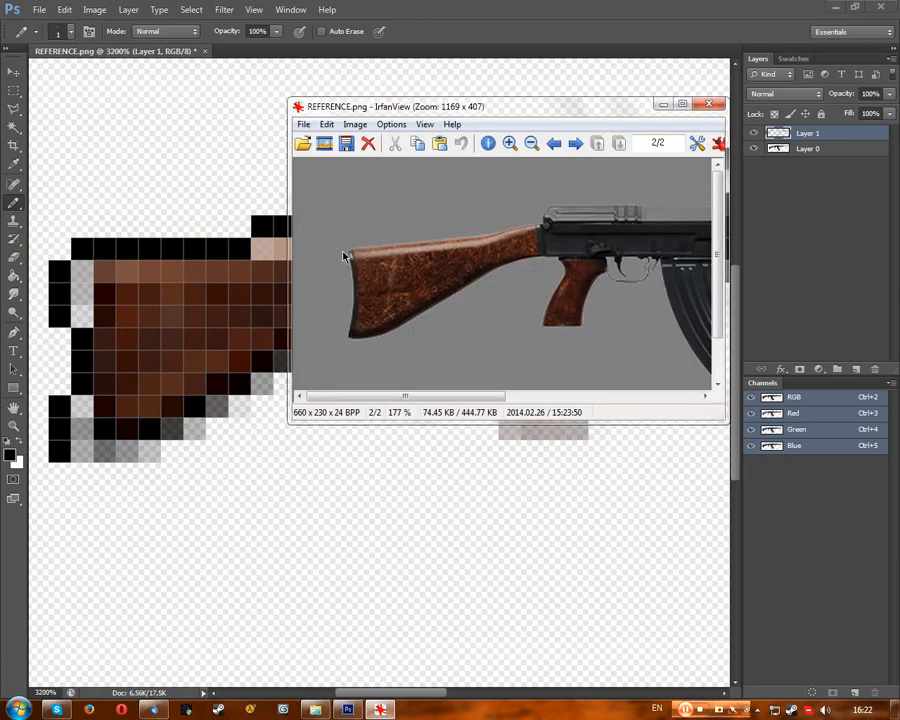
click(424, 57)
Step: Try to outline the bottom of the butt and the first part of the stock's sloping underside in black
drag(80, 474, 152, 474)
click(171, 450)
click(194, 450)
click(217, 428)
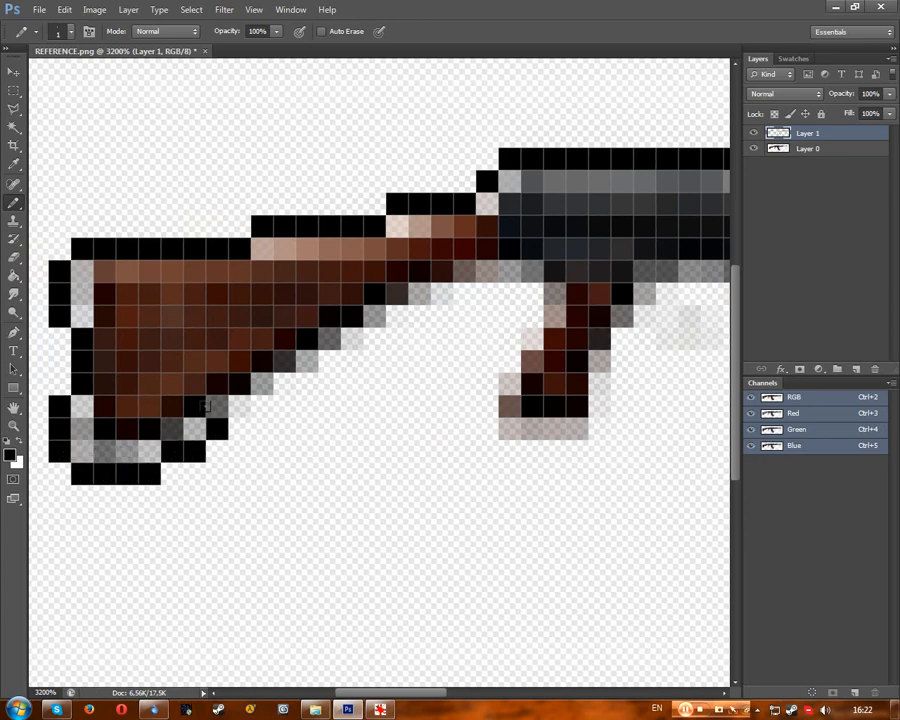
click(239, 428)
click(262, 406)
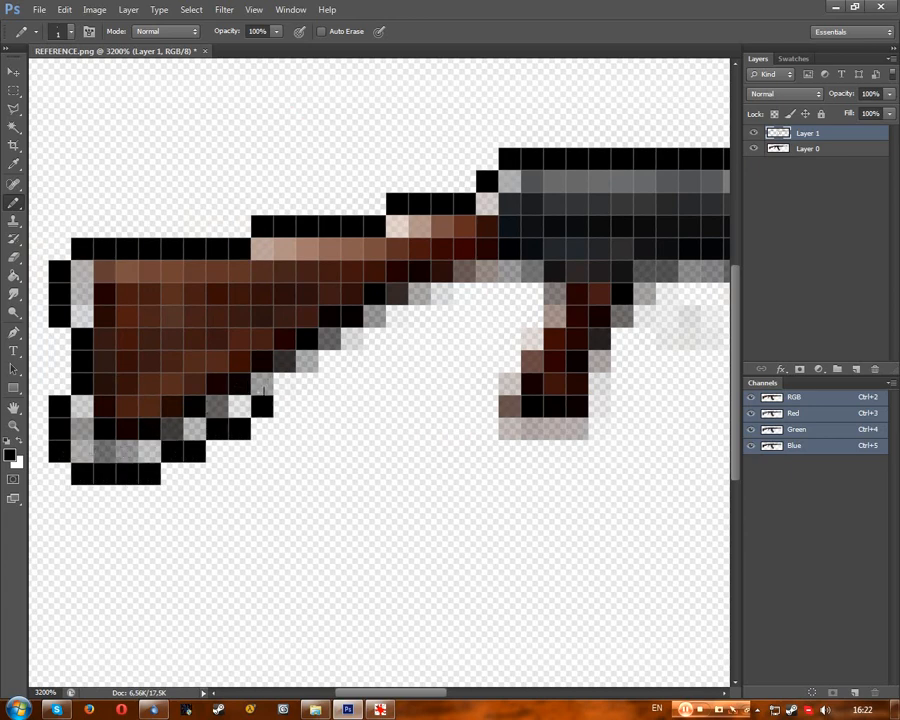
Step: Undo the black strokes along the bottom of the butt and the stock's underside
key(ctrl+alt+z)
key(ctrl+alt+z)
key(ctrl+alt+z)
key(ctrl+alt+z)
key(ctrl+alt+z)
key(ctrl+alt+z)
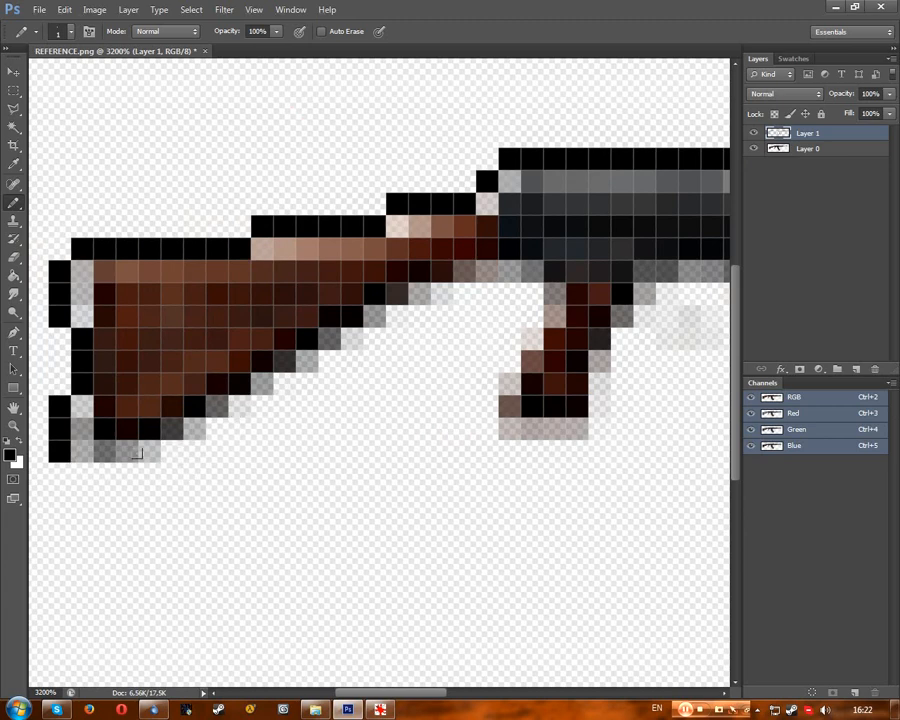
Step: Outline the stock's sloping underside in black from the butt to the pistol grip, checking the IrfanView reference
mouse_move(80, 473)
mouse_down()
mouse_move(128, 473)
mouse_move(352, 361)
mouse_up()
click(374, 338)
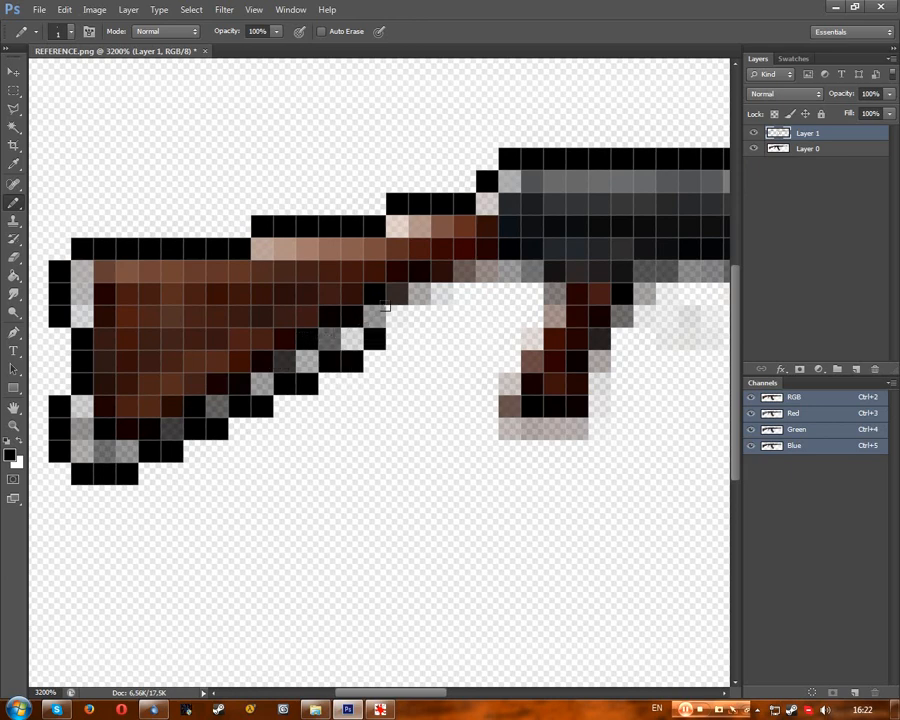
click(397, 316)
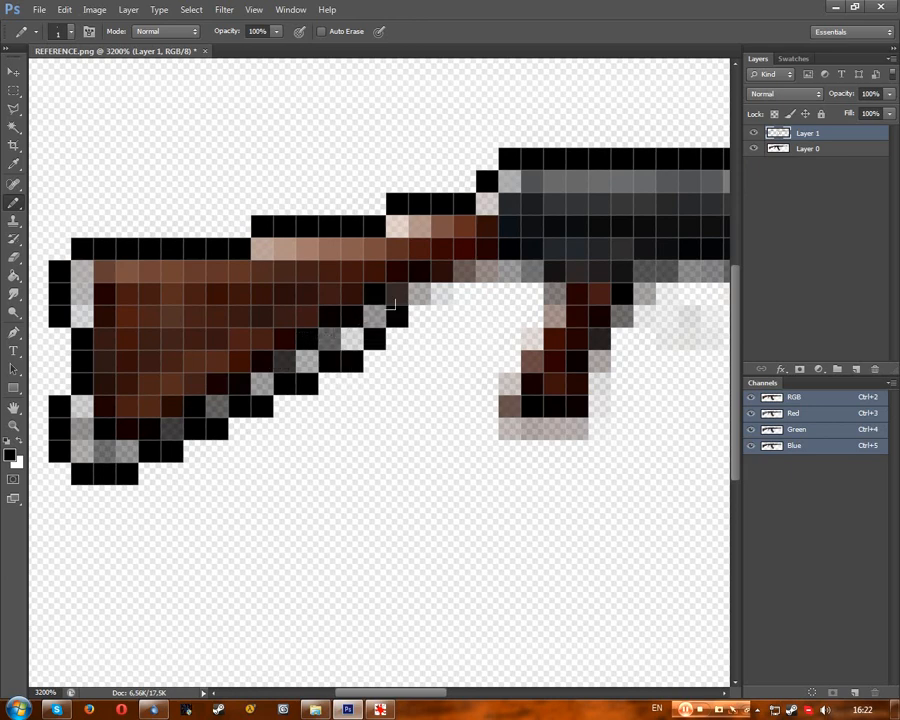
click(380, 709)
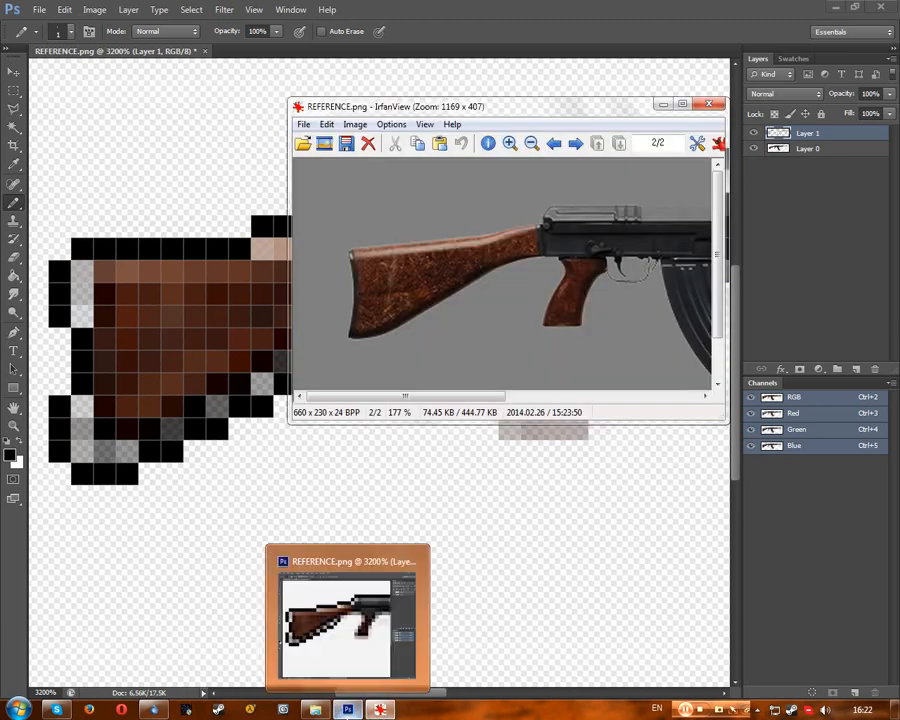
click(347, 709)
mouse_move(420, 293)
mouse_down()
mouse_move(452, 260)
mouse_move(531, 271)
mouse_up()
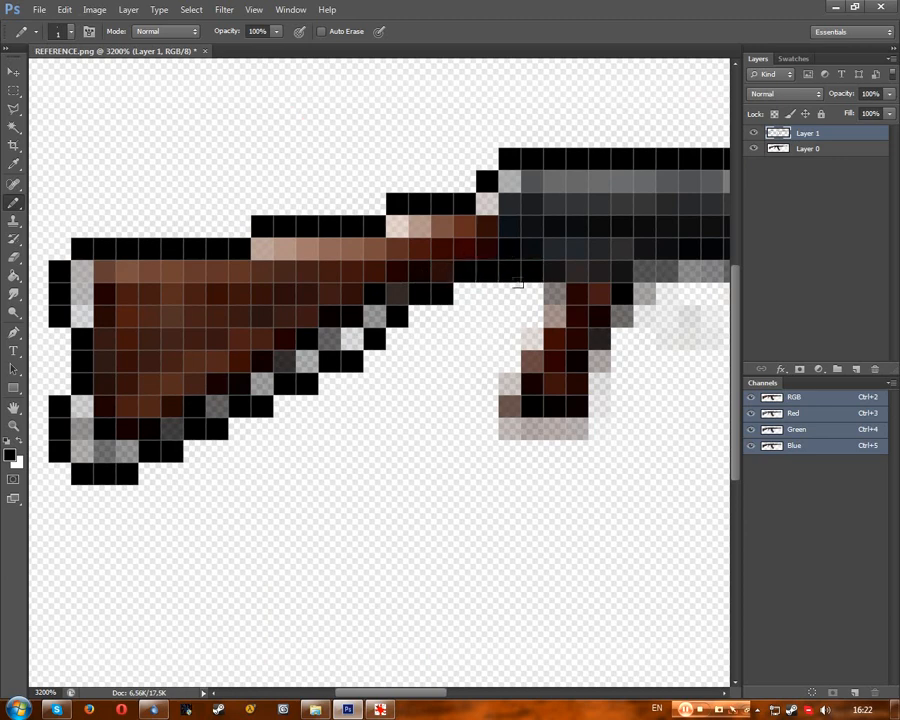
Step: Outline the wooden pistol grip in black along its rear, bottom and front edges
click(531, 294)
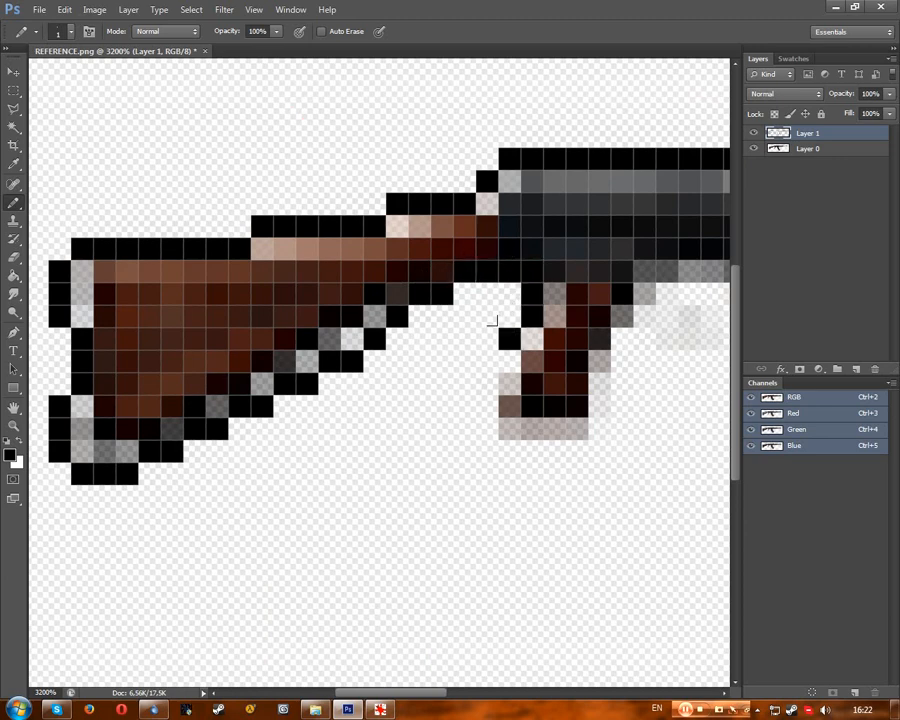
click(509, 337)
click(487, 383)
drag(510, 428, 577, 428)
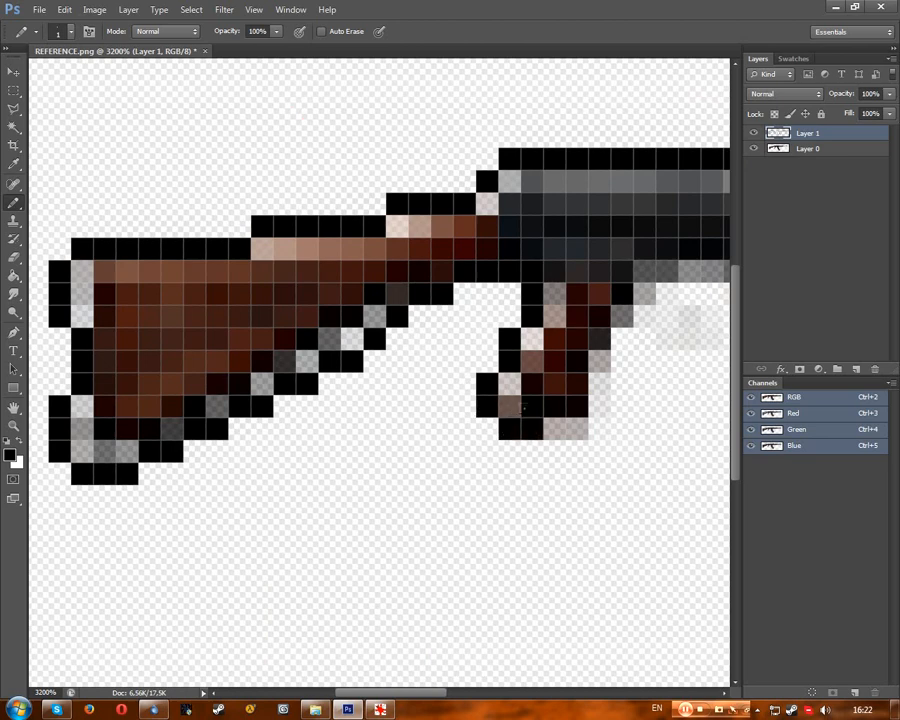
drag(596, 386, 599, 406)
click(620, 359)
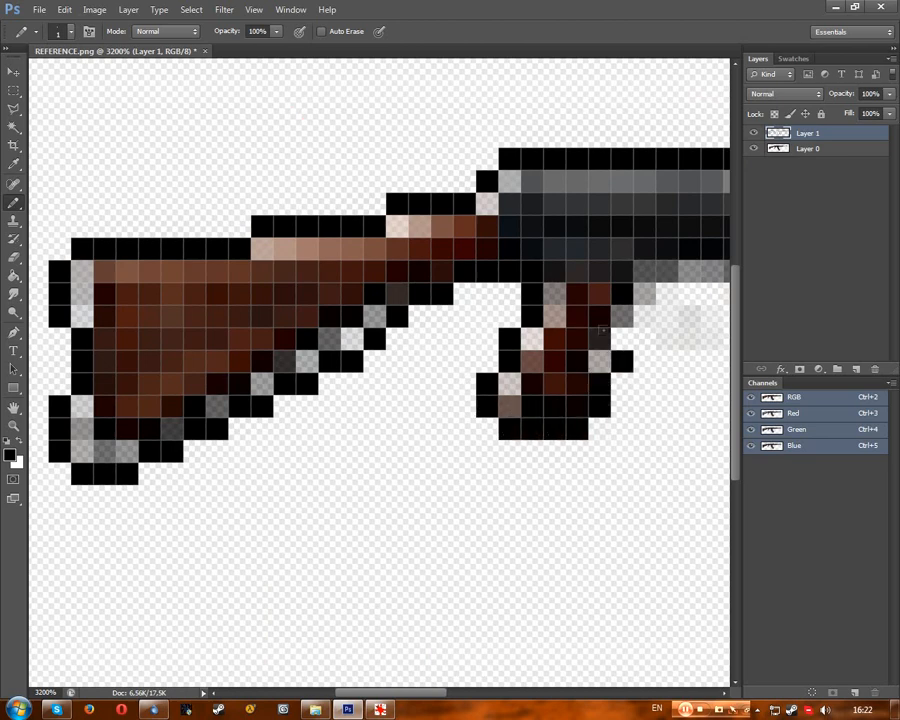
click(620, 339)
Step: Outline the trigger guard and the underside of the receiver between the grip and the magazine in black
drag(409, 692, 451, 692)
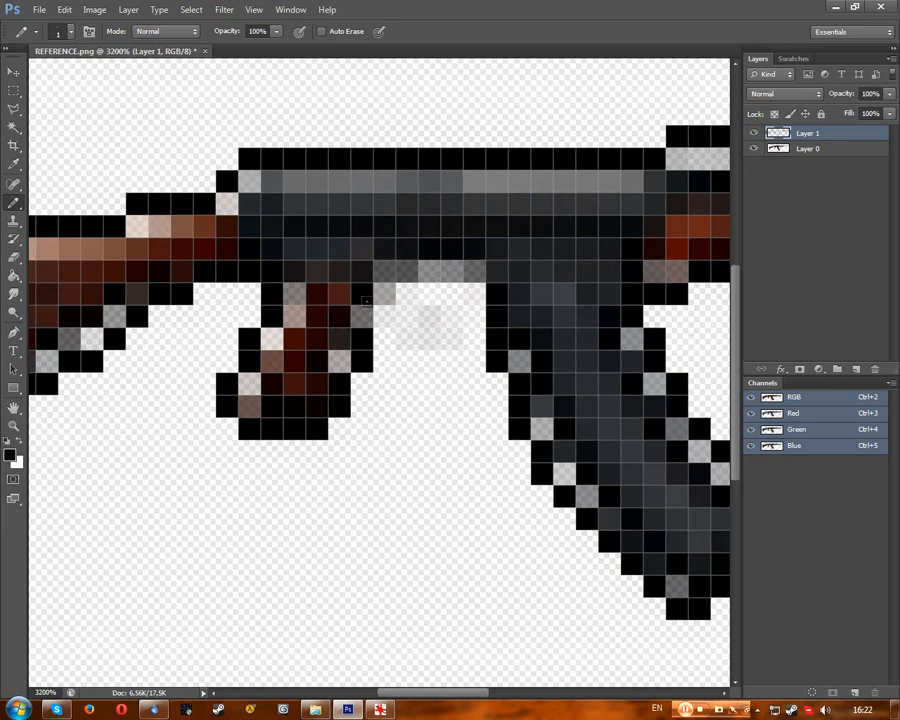
drag(384, 316, 384, 294)
drag(407, 339, 429, 339)
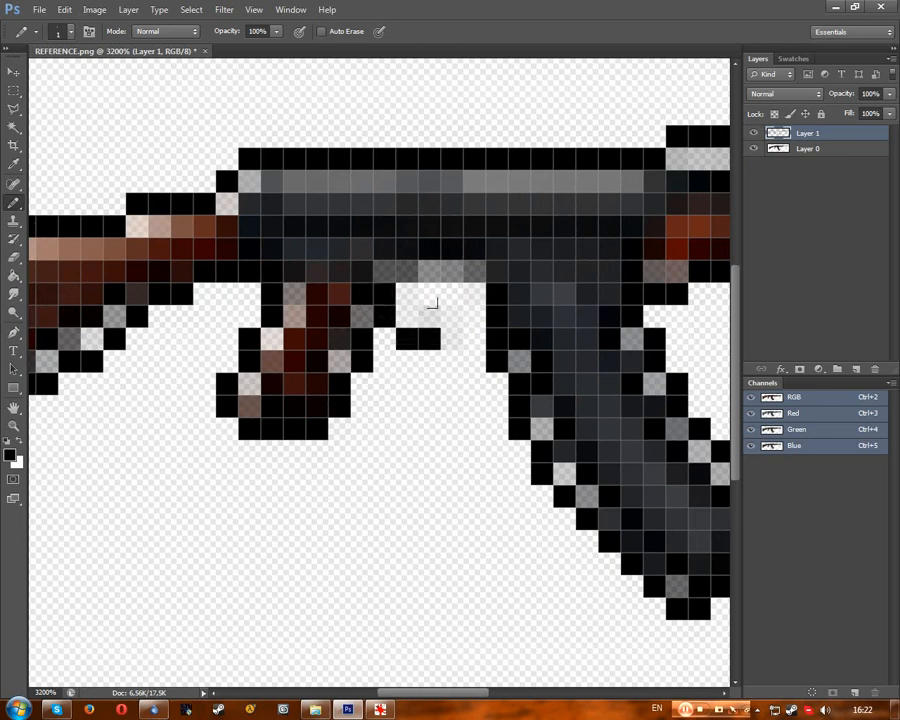
click(452, 296)
drag(366, 255, 452, 253)
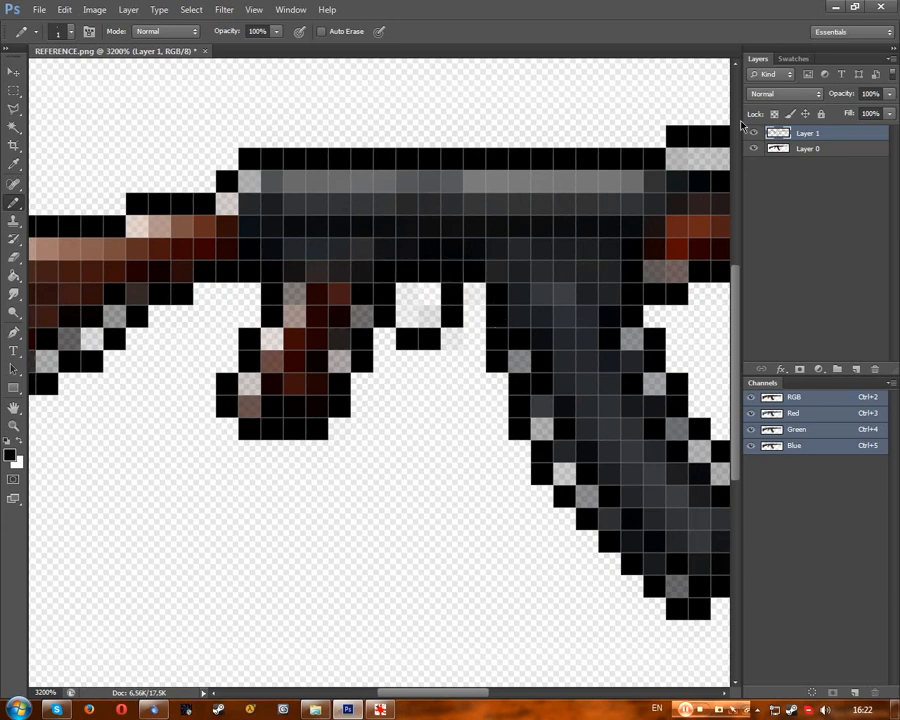
Step: Hide Layer 0 and erase the stray outline pixels at the magazine's rear edge and top front and the trigger guard's upper rear corner
scroll(522, 342, down, 5)
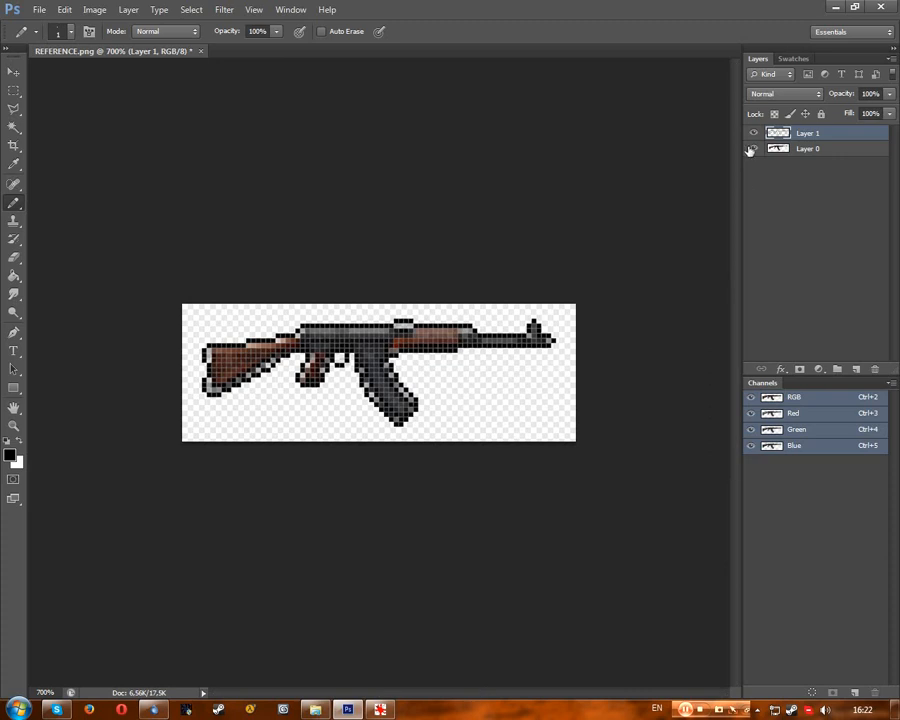
click(753, 148)
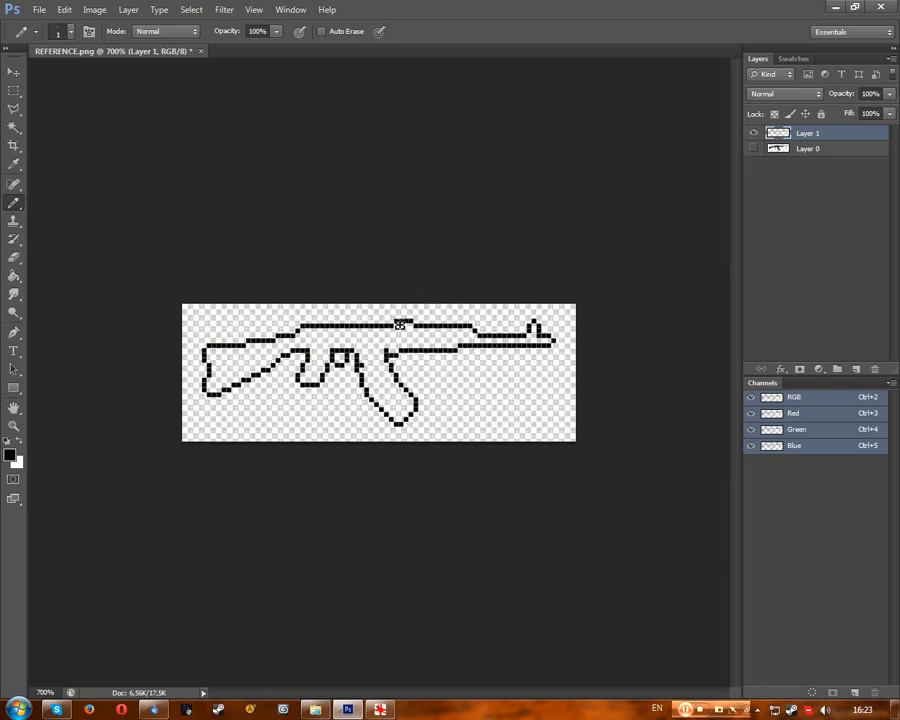
key(ctrl+plus)
key(ctrl+plus)
key(ctrl+plus)
key(ctrl+plus)
key(ctrl+plus)
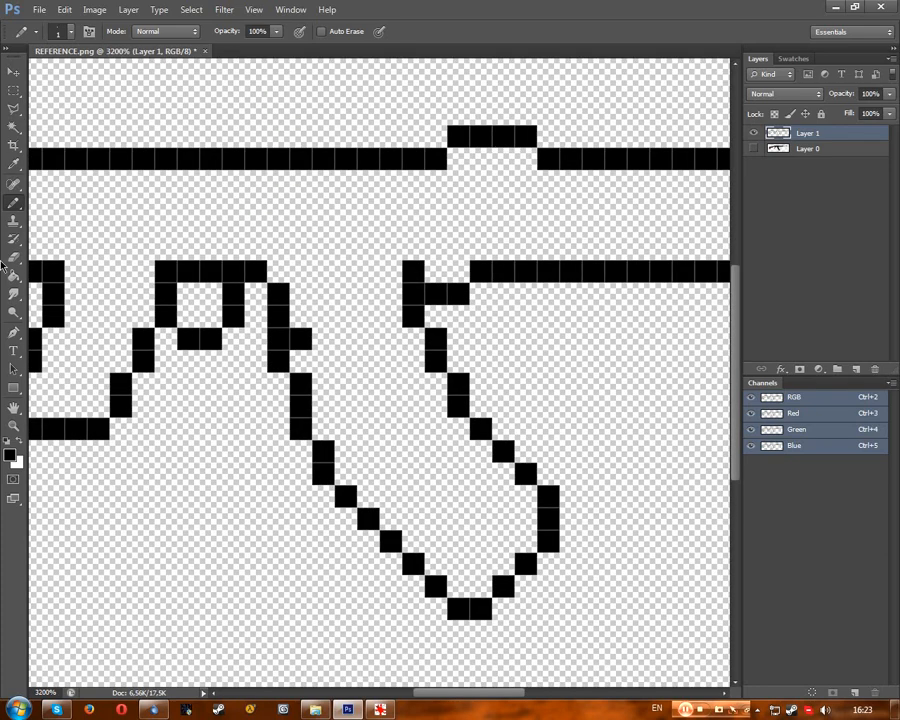
key(e)
click(300, 338)
click(412, 271)
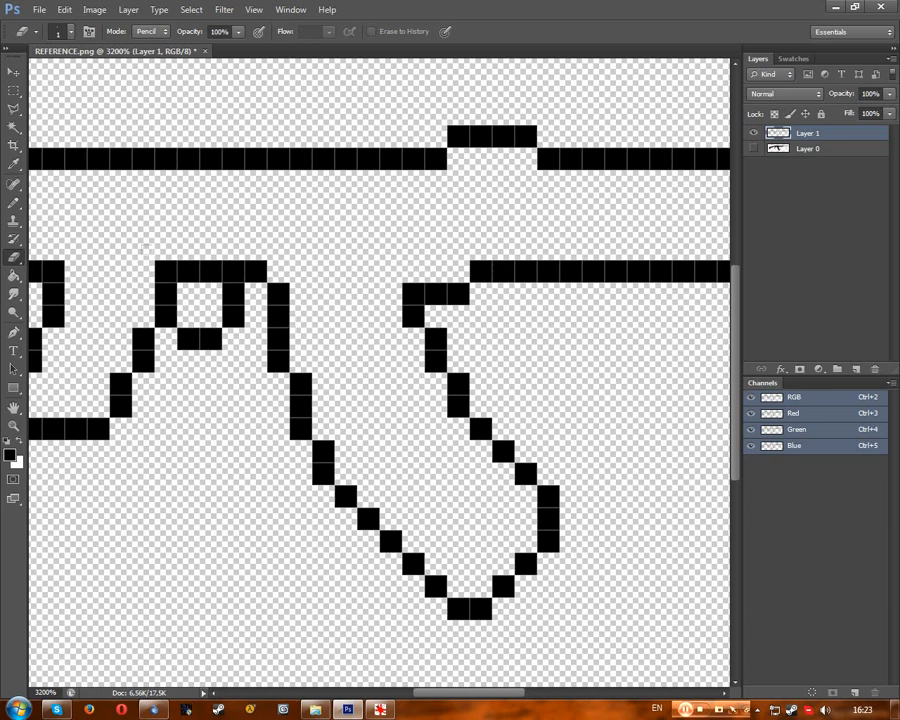
click(166, 271)
Step: Compare the whole outline at 300% with a similarly small view of REFERENCE.png in IrfanView placed just above it
key(ctrl+minus)
key(ctrl+minus)
key(ctrl+minus)
key(ctrl+minus)
key(ctrl+minus)
key(ctrl+minus)
key(ctrl+minus)
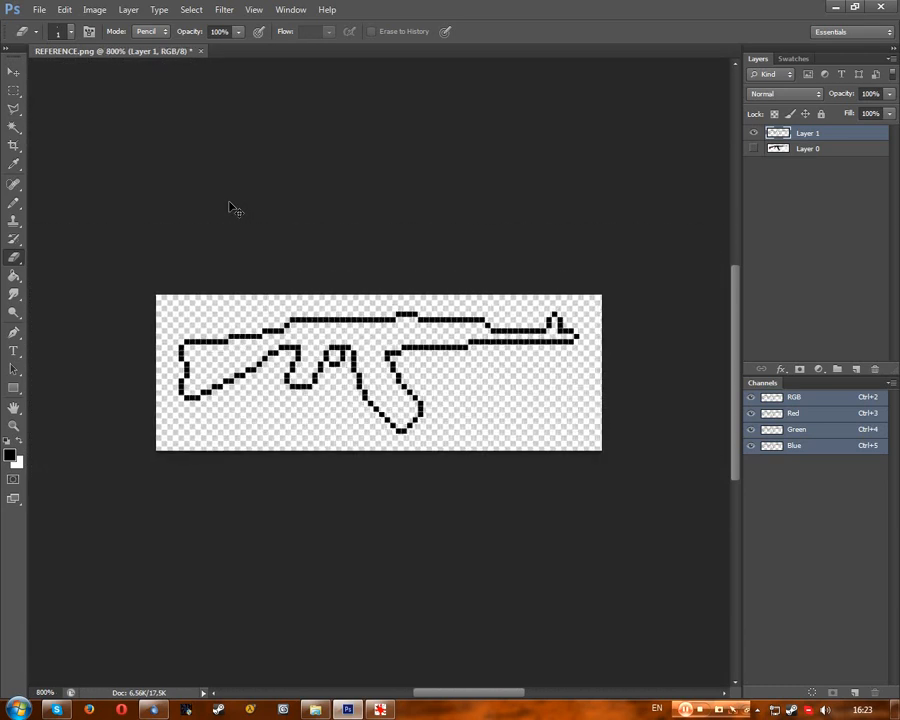
key(ctrl+minus)
key(ctrl+minus)
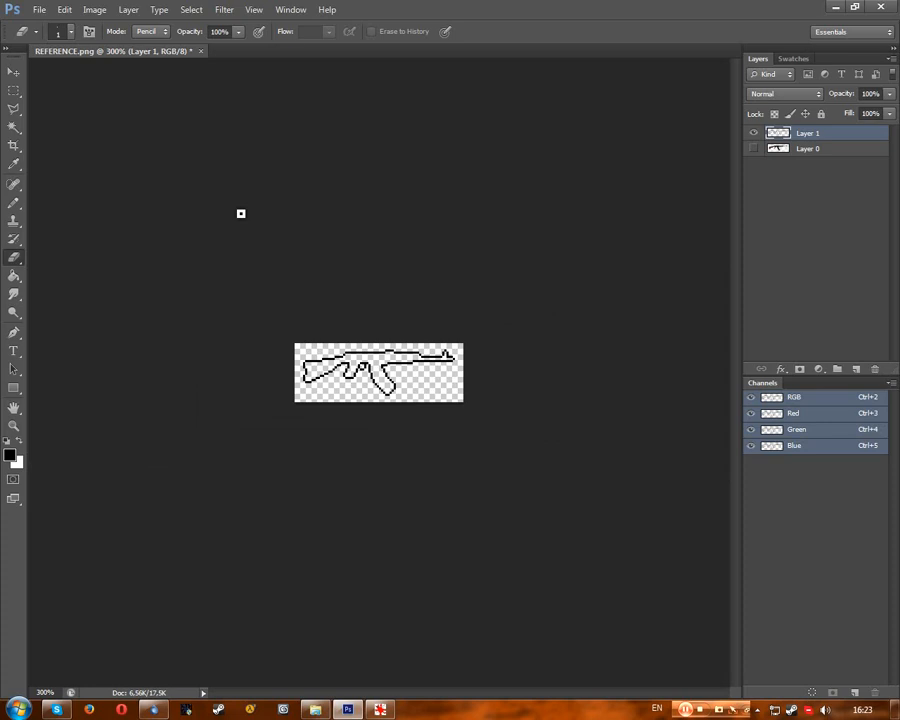
key(alt+Tab)
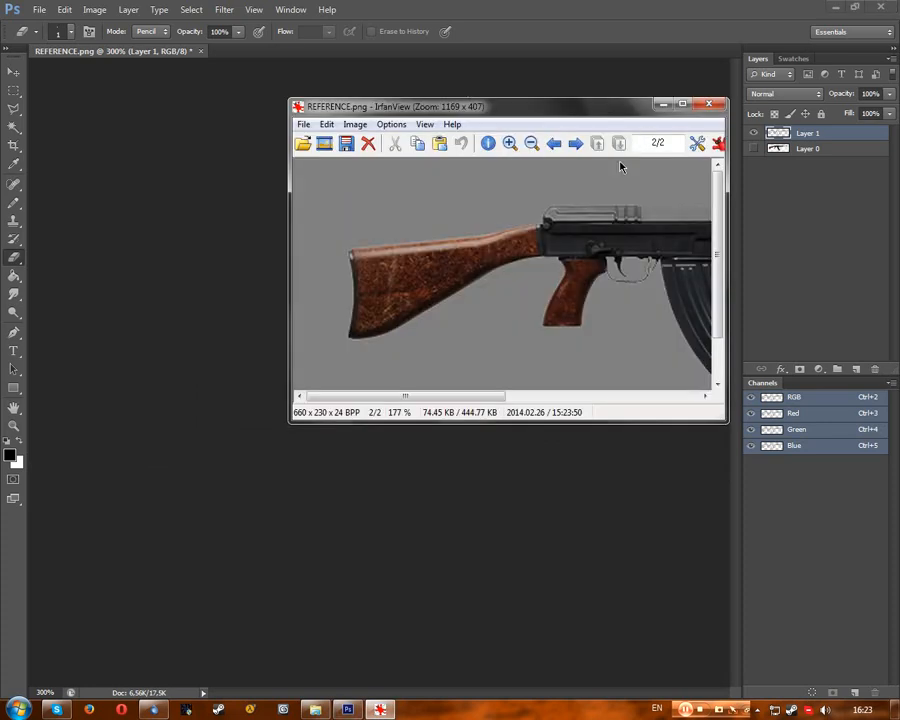
scroll(620, 167, down, 11)
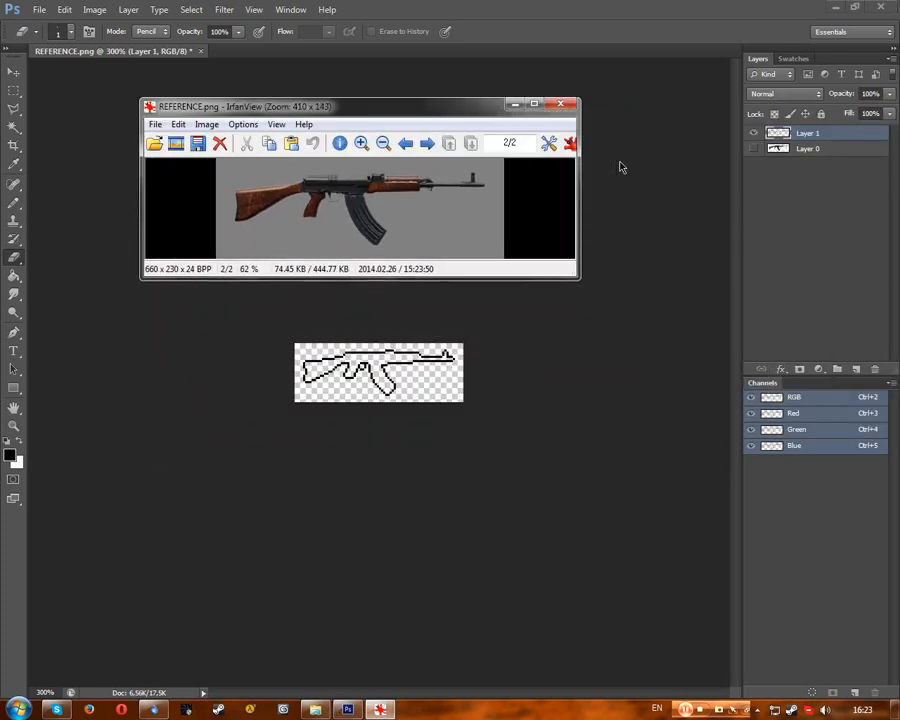
scroll(620, 167, down, 3)
drag(430, 117, 417, 215)
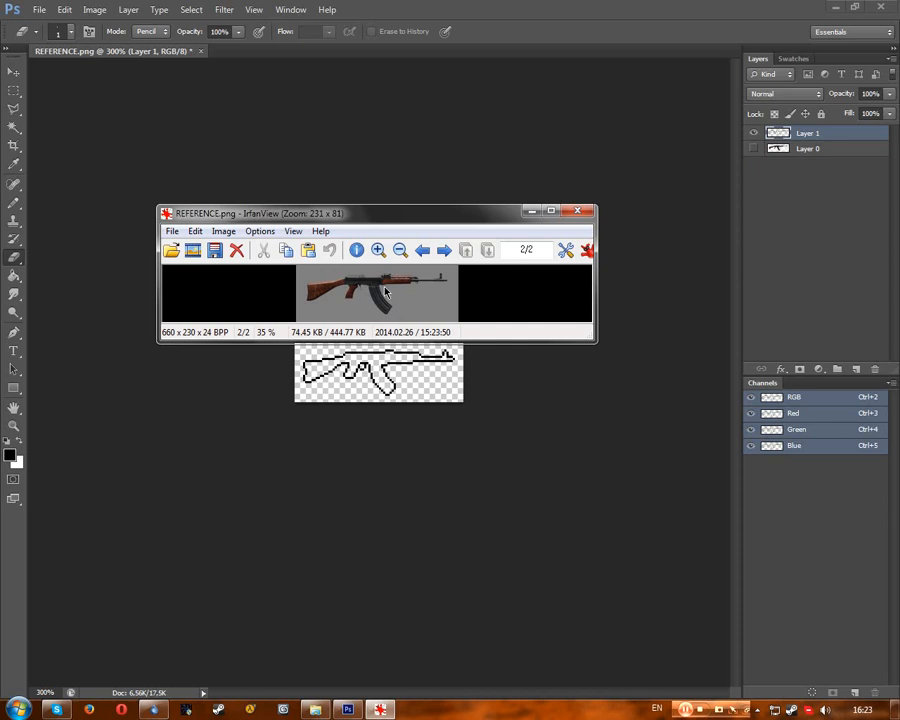
click(514, 408)
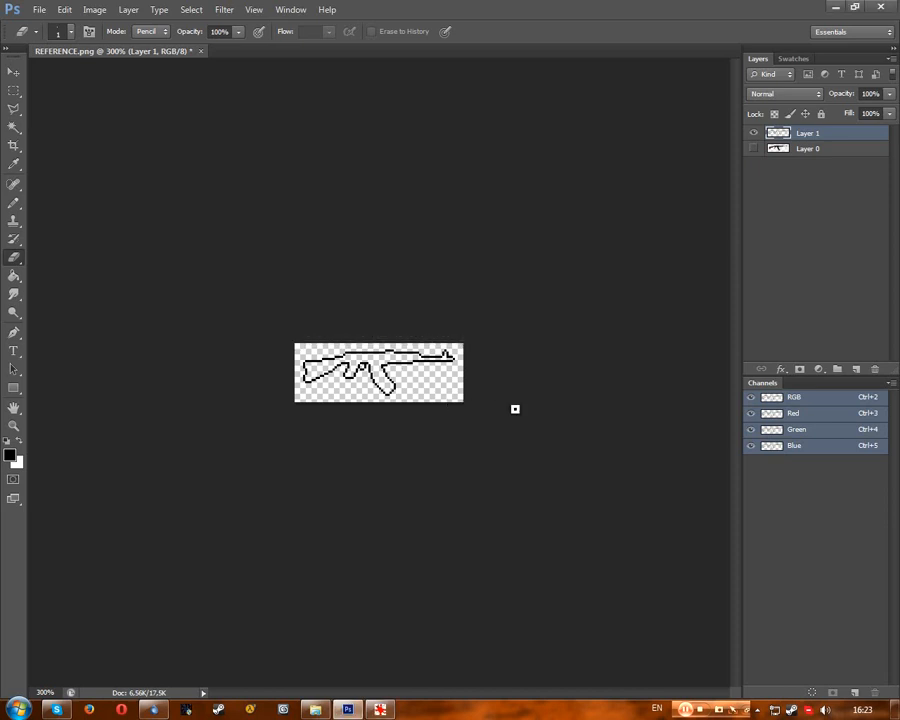
Step: Redraw the black pixel at the magazine's top front and touch up the joint between magazine and handguard with the Eraser
key(ctrl+plus)
key(ctrl+plus)
key(ctrl+plus)
key(ctrl+plus)
key(ctrl+plus)
key(ctrl+plus)
key(ctrl+plus)
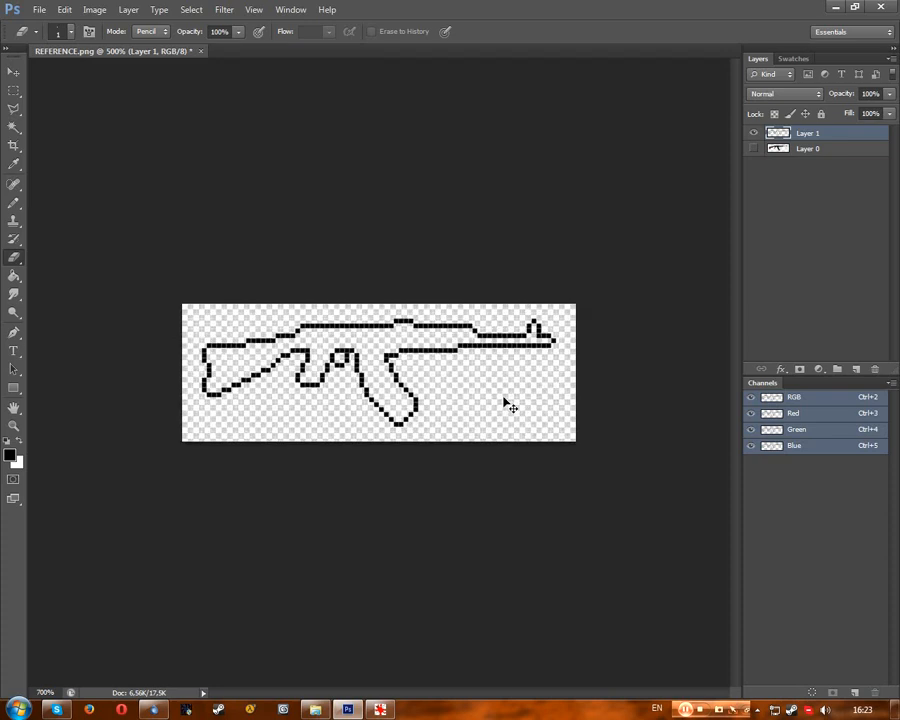
key(ctrl+plus)
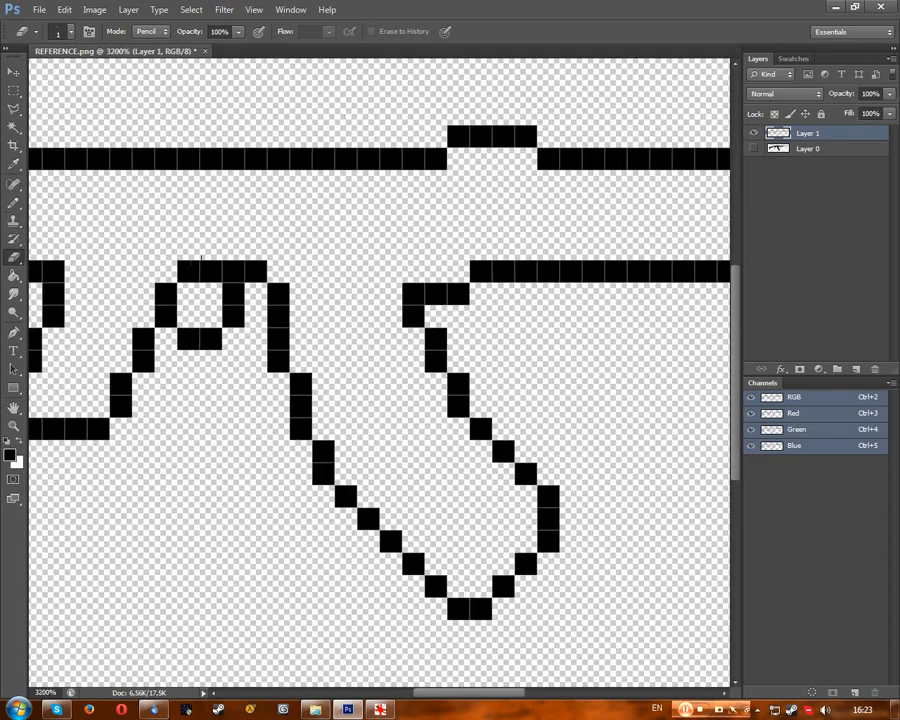
key(b)
click(413, 271)
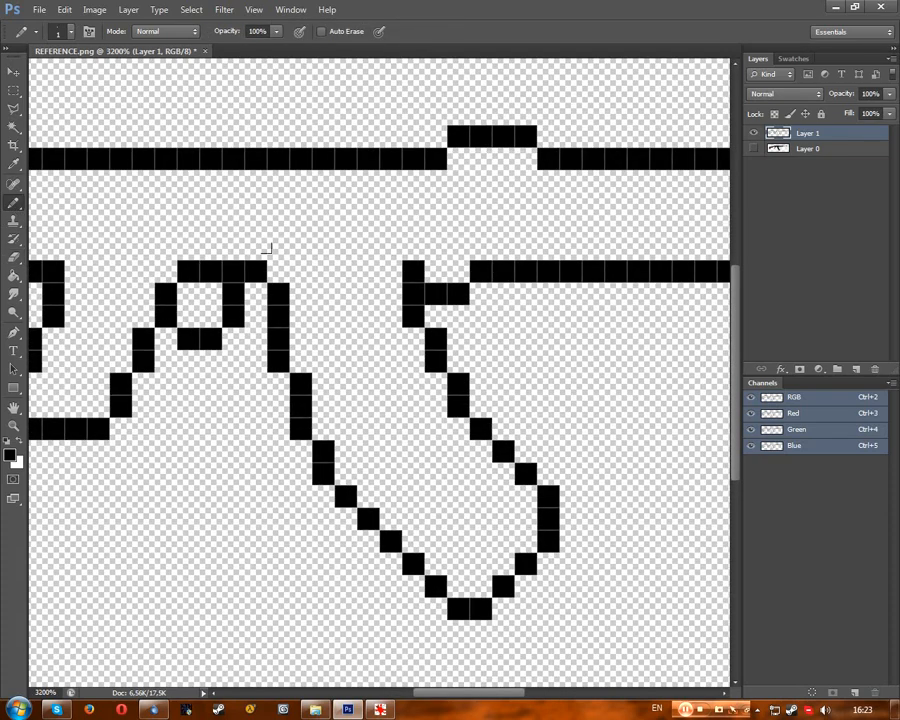
click(17, 257)
mouse_move(436, 293)
mouse_down()
mouse_move(458, 262)
mouse_move(481, 293)
mouse_up()
click(481, 271)
key(b)
scroll(510, 268, down, 5)
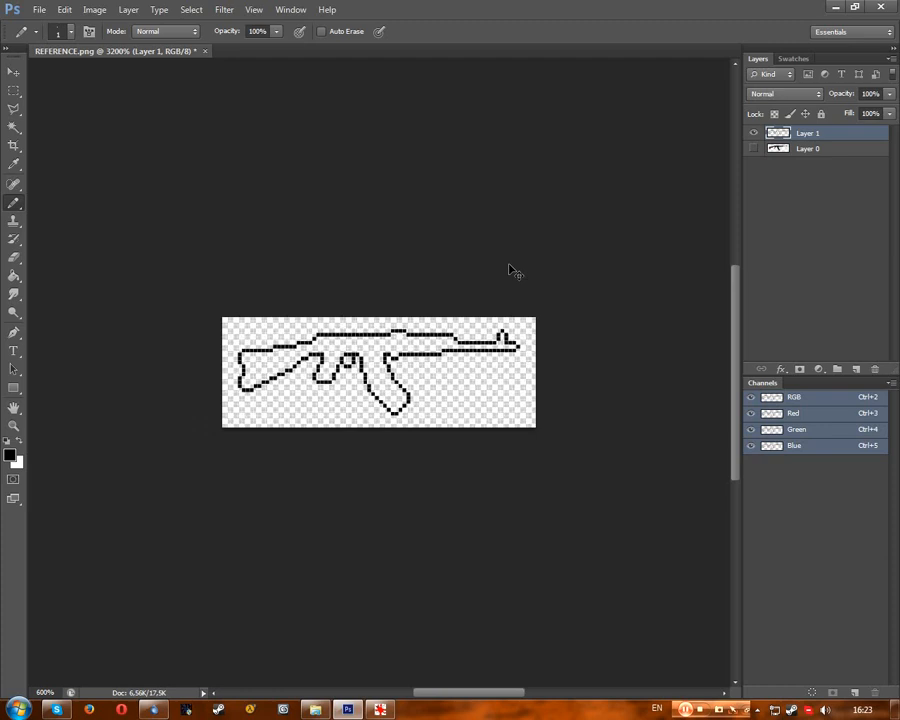
Step: Check the outline at 300% against the IrfanView reference and draw a black line across the magazine's top along the receiver's underside
scroll(510, 268, down, 3)
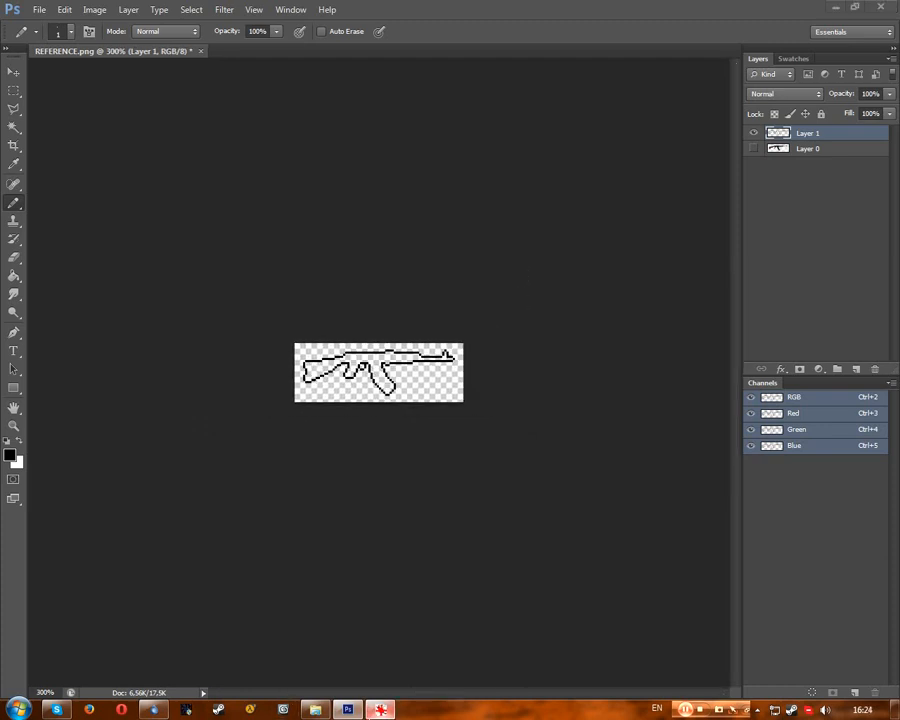
click(380, 709)
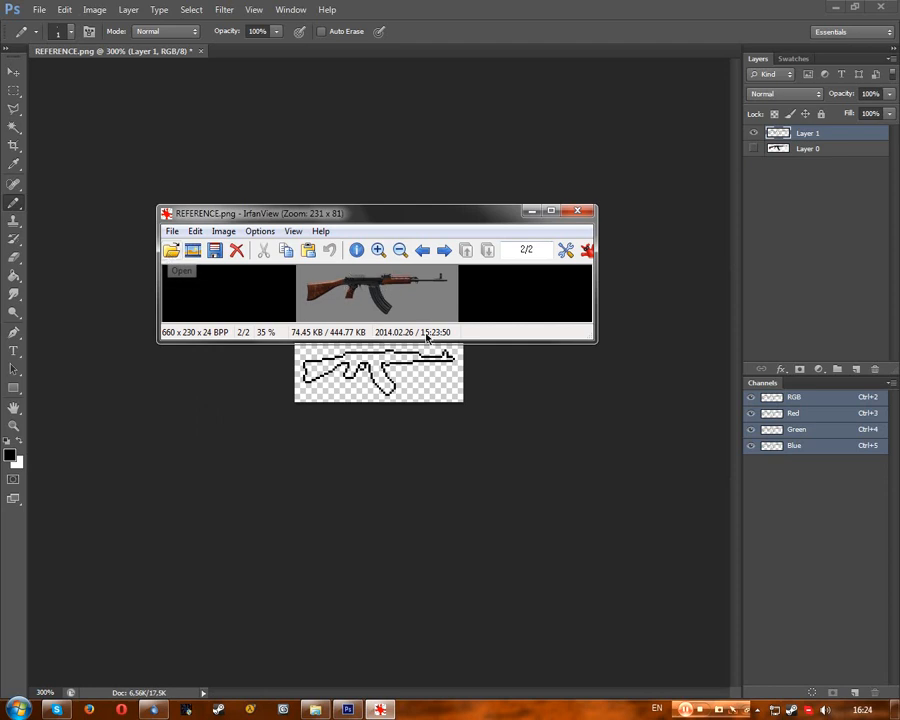
click(531, 212)
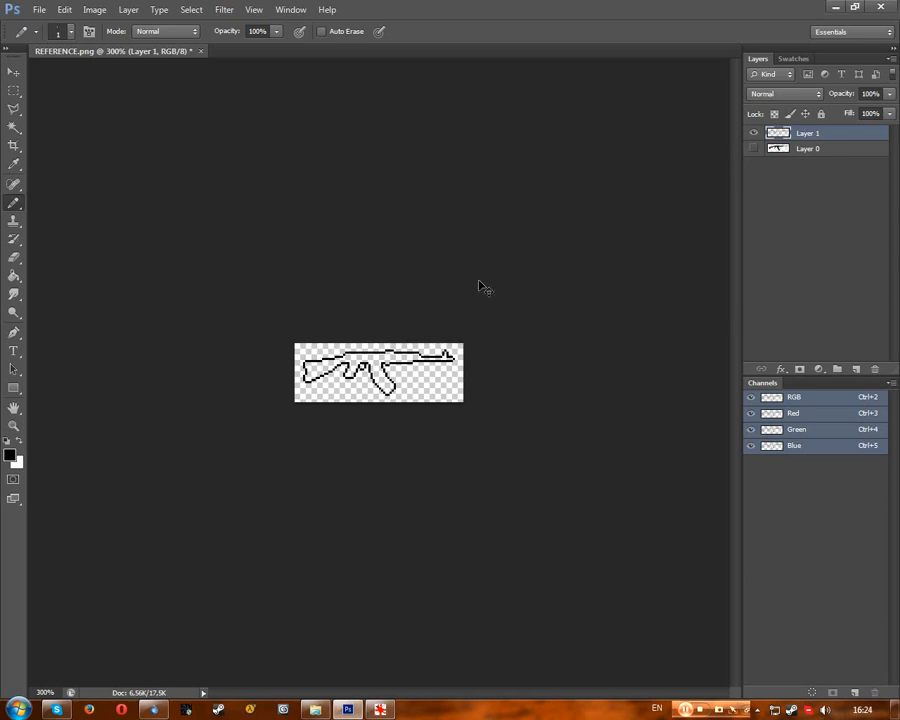
key(ctrl+plus)
key(ctrl+plus)
key(ctrl+plus)
key(ctrl+plus)
key(ctrl+plus)
key(ctrl+plus)
key(ctrl+plus)
key(ctrl+plus)
key(ctrl+plus)
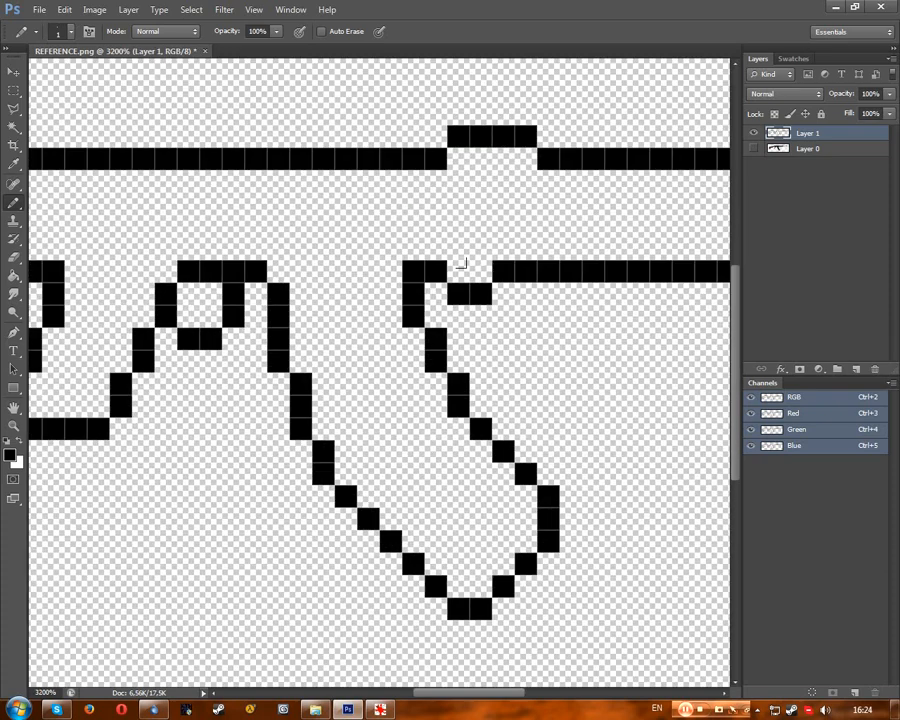
drag(276, 256, 374, 250)
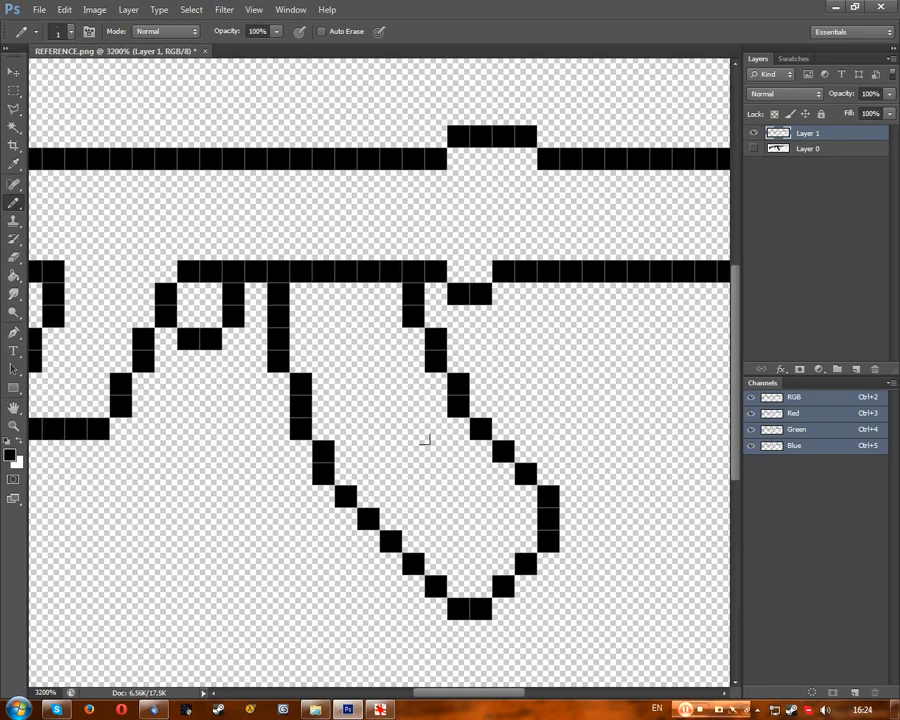
Step: Close the gap above the pistol grip with a black line continuing the receiver's underside
key(alt+Tab)
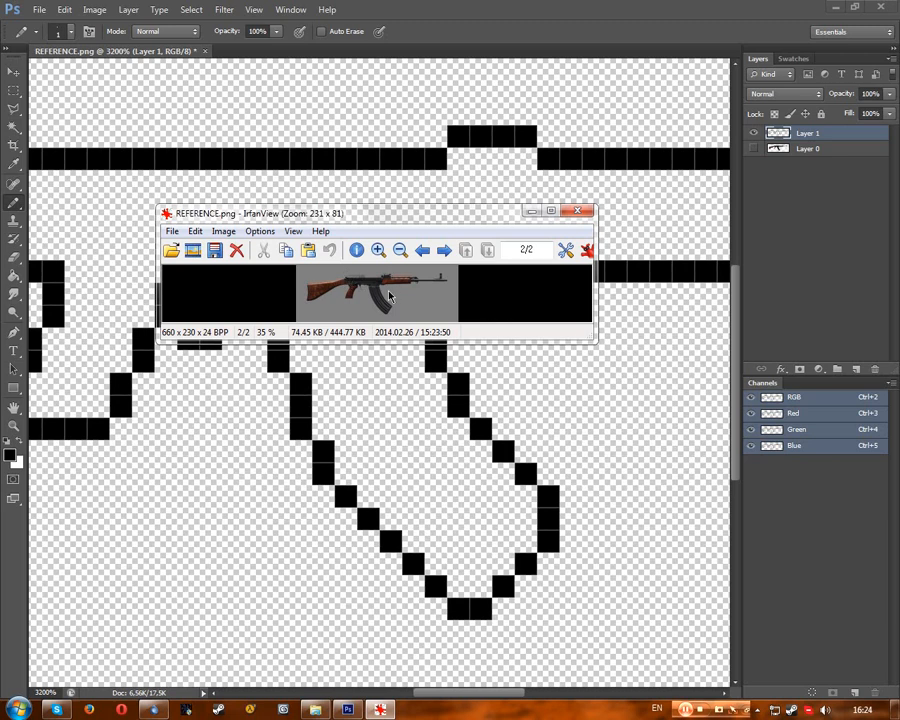
key(alt+Tab)
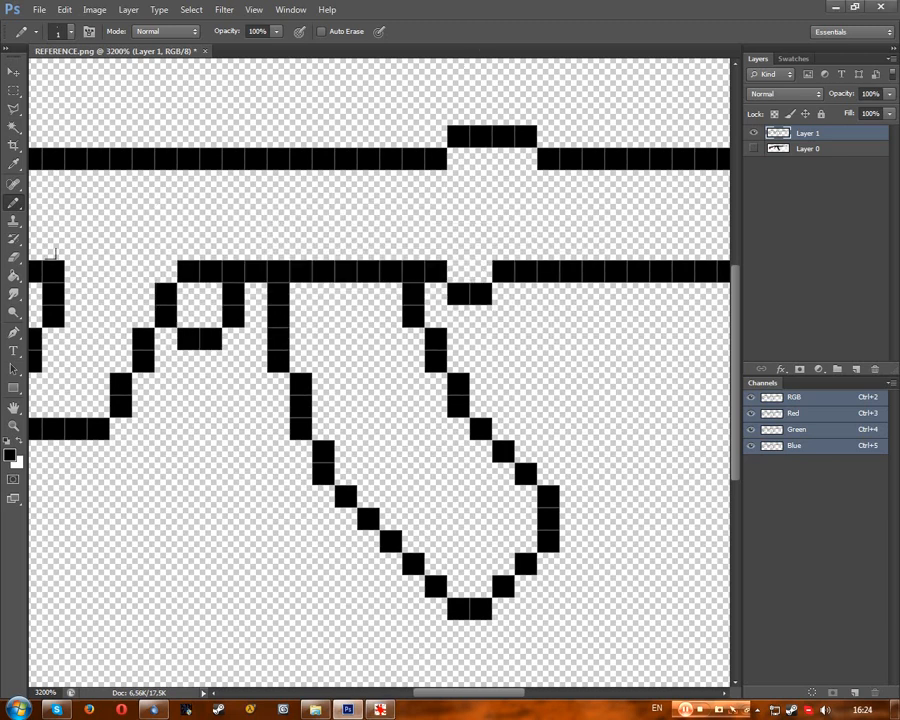
drag(55, 254, 176, 268)
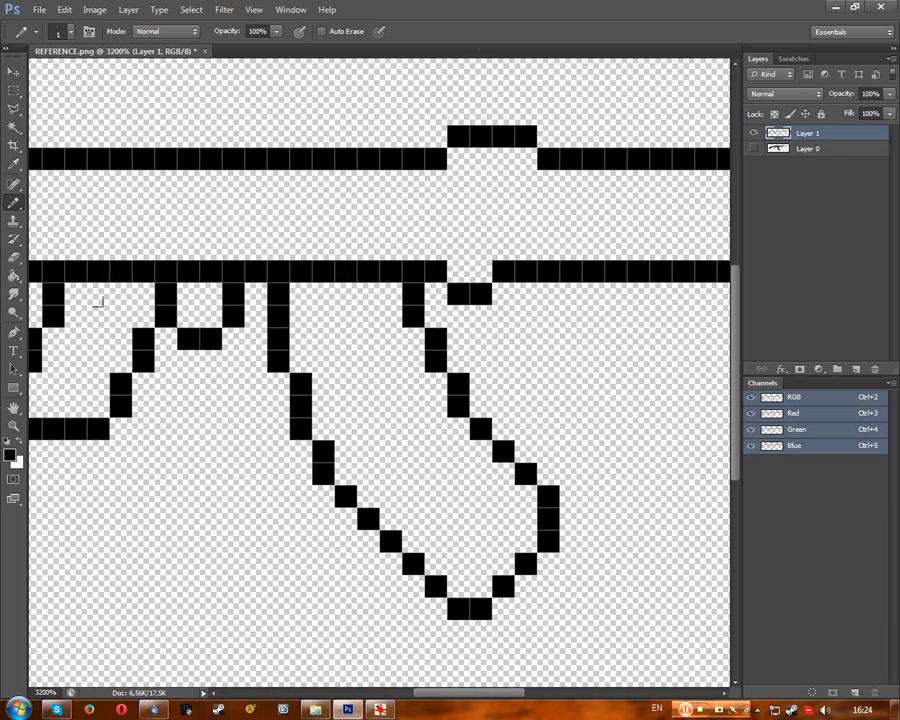
Step: Erase the pistol grip's rear edge and redraw it in black one pixel further forward, making the grip narrower
scroll(417, 656, left, 3)
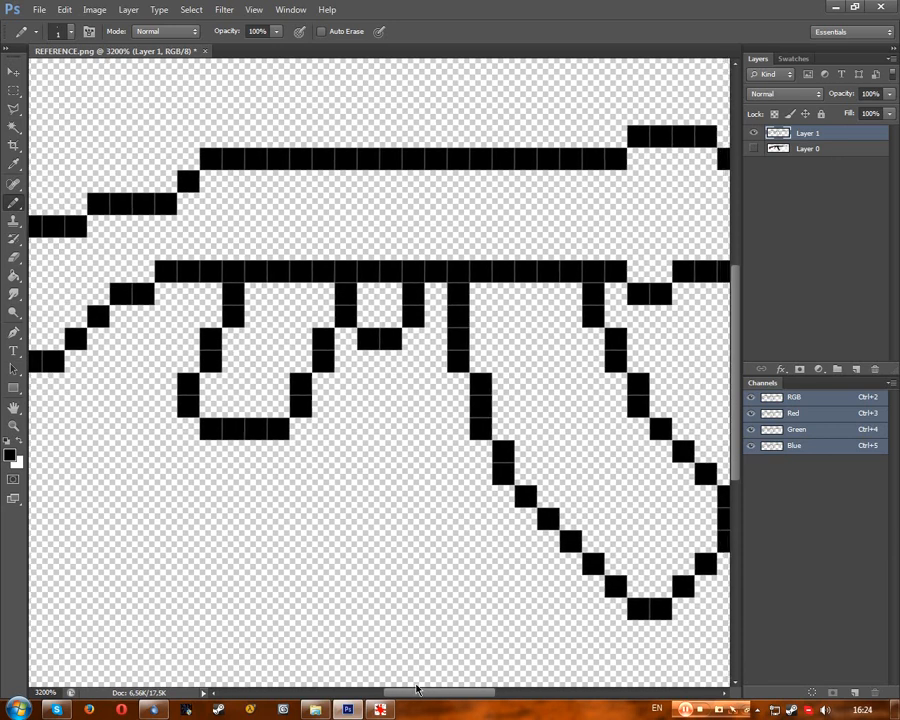
key(alt+Tab)
click(460, 45)
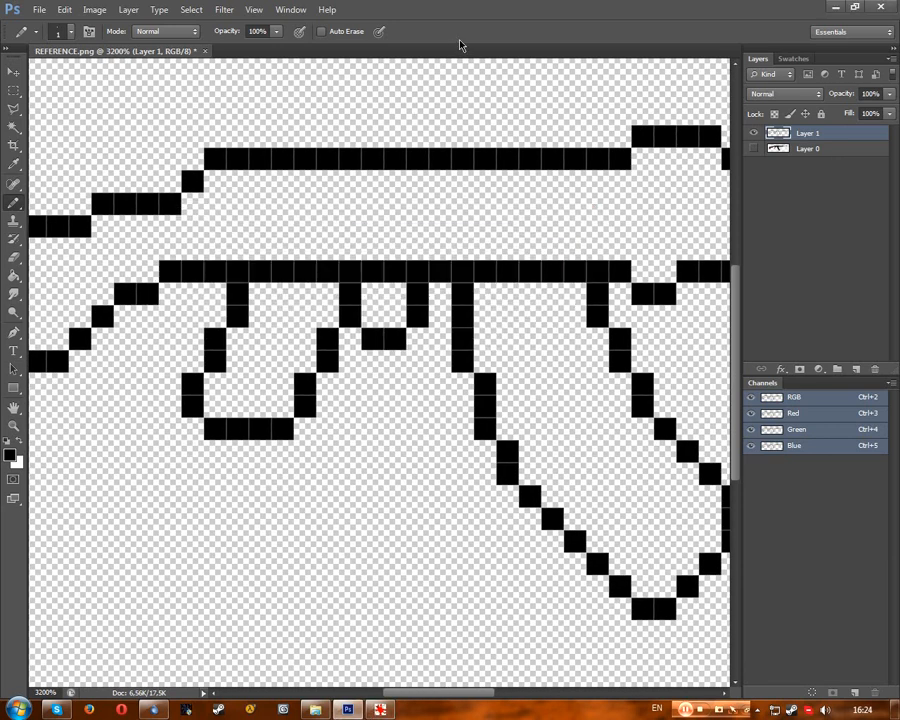
click(14, 258)
mouse_move(229, 288)
mouse_down()
mouse_move(234, 318)
mouse_move(177, 402)
mouse_up()
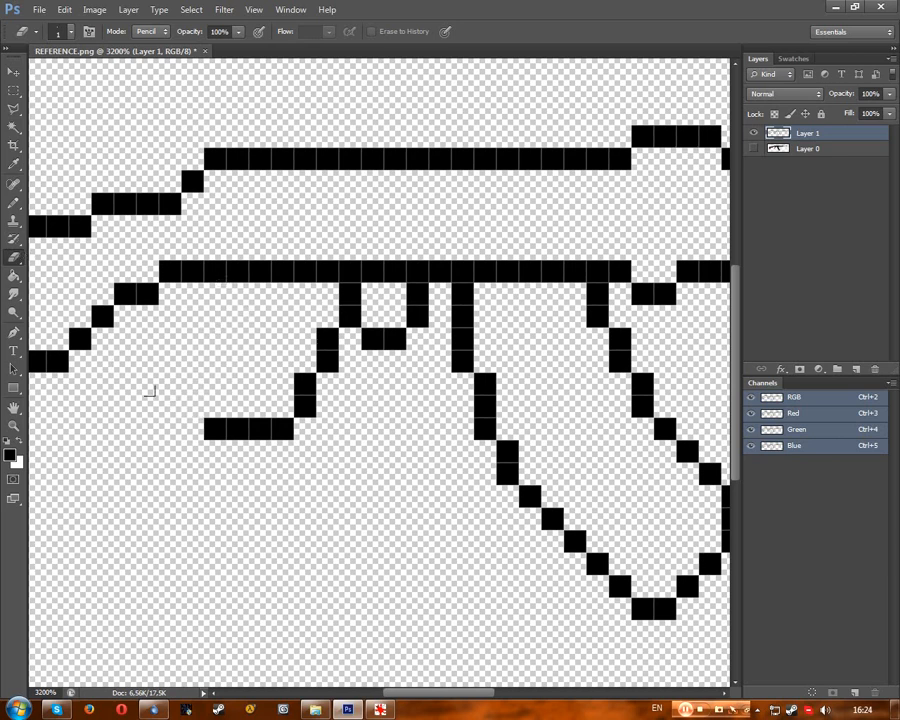
click(201, 413)
key(b)
mouse_move(214, 405)
mouse_down()
mouse_move(220, 349)
mouse_move(202, 346)
mouse_move(224, 328)
mouse_move(239, 274)
mouse_move(334, 268)
mouse_up()
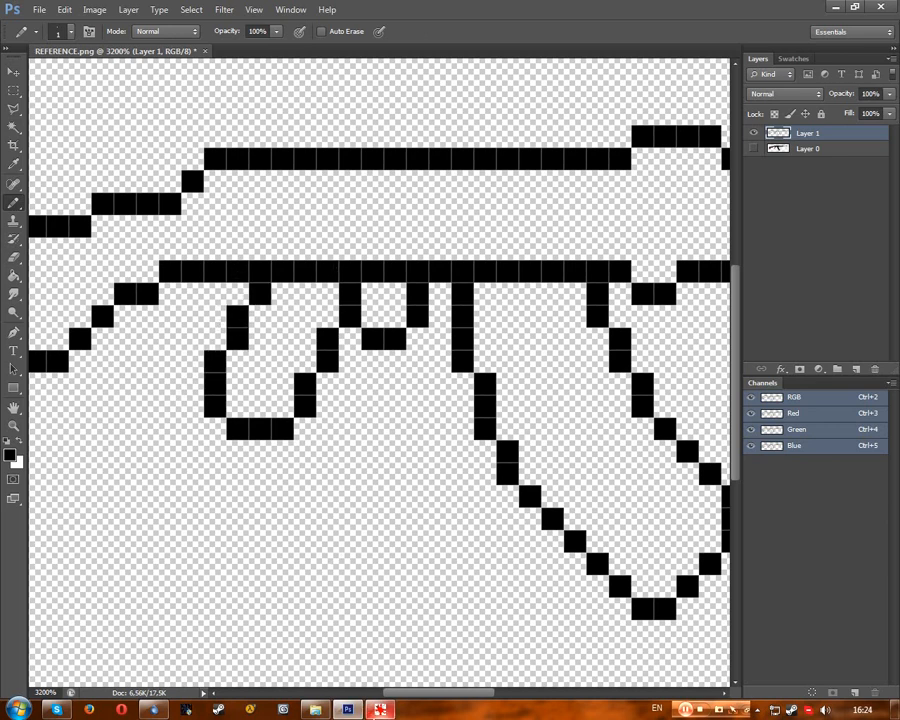
Step: Draw two vertical black lines where the stock meets the receiver, down to the receiver's underside
key(alt+Tab)
key(alt+Tab)
scroll(355, 427, down, 5)
scroll(355, 427, up, 5)
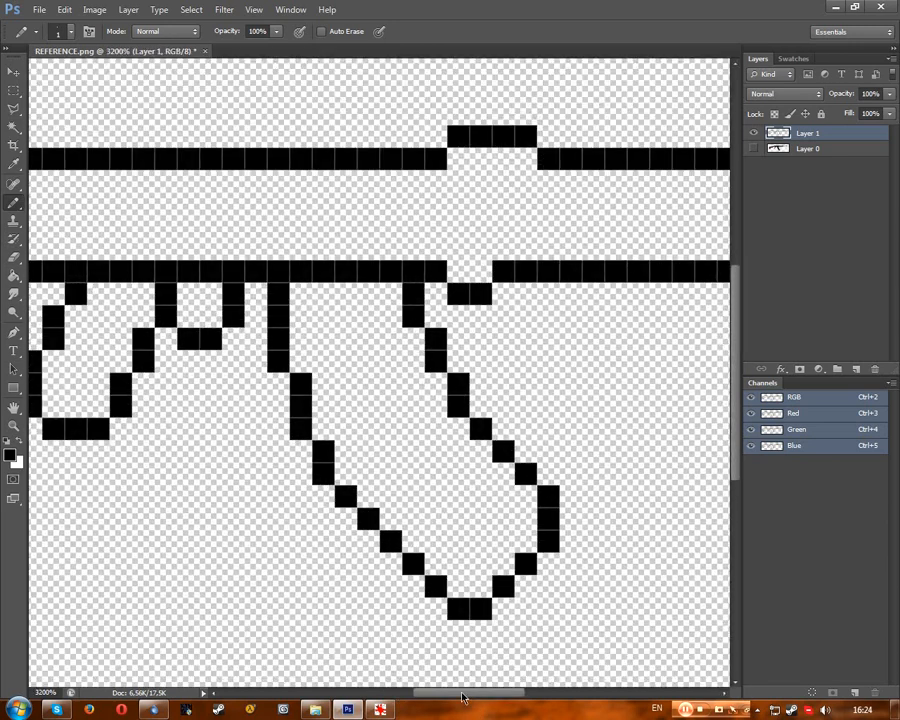
drag(462, 697, 442, 697)
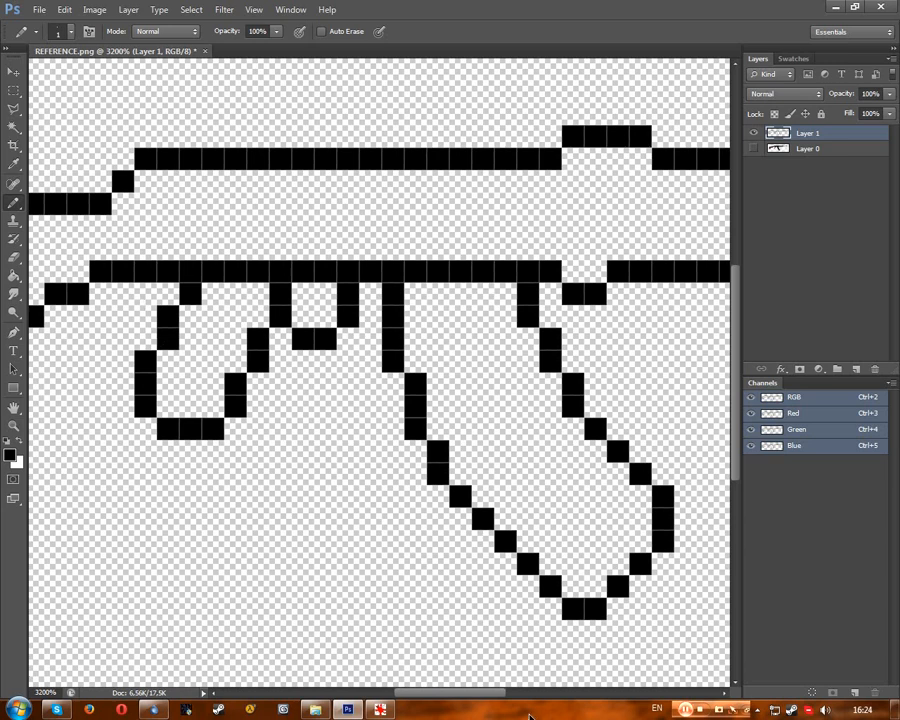
drag(59, 205, 59, 252)
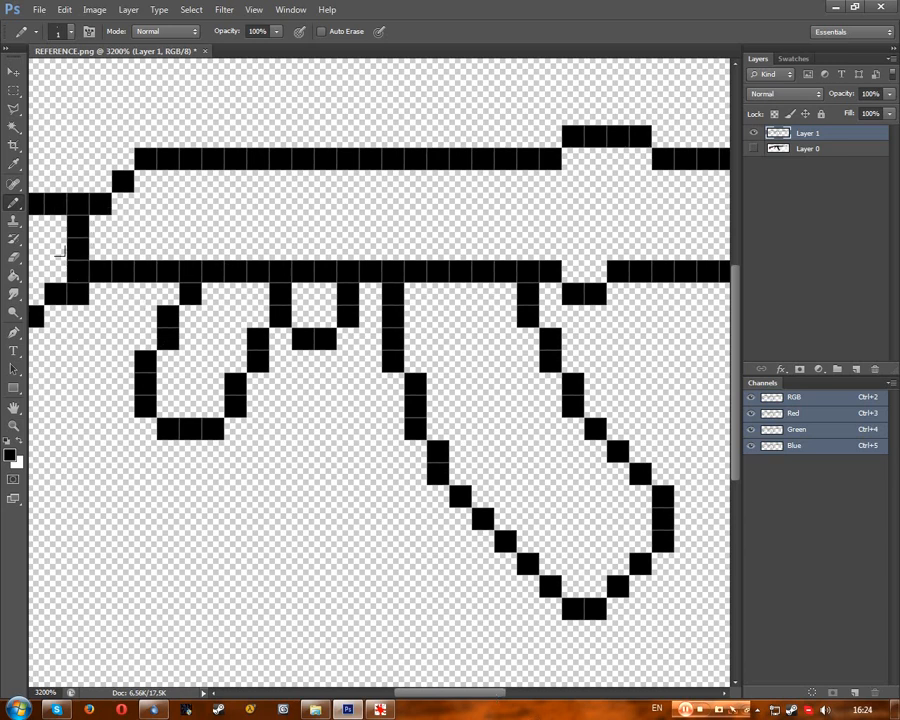
drag(122, 182, 123, 250)
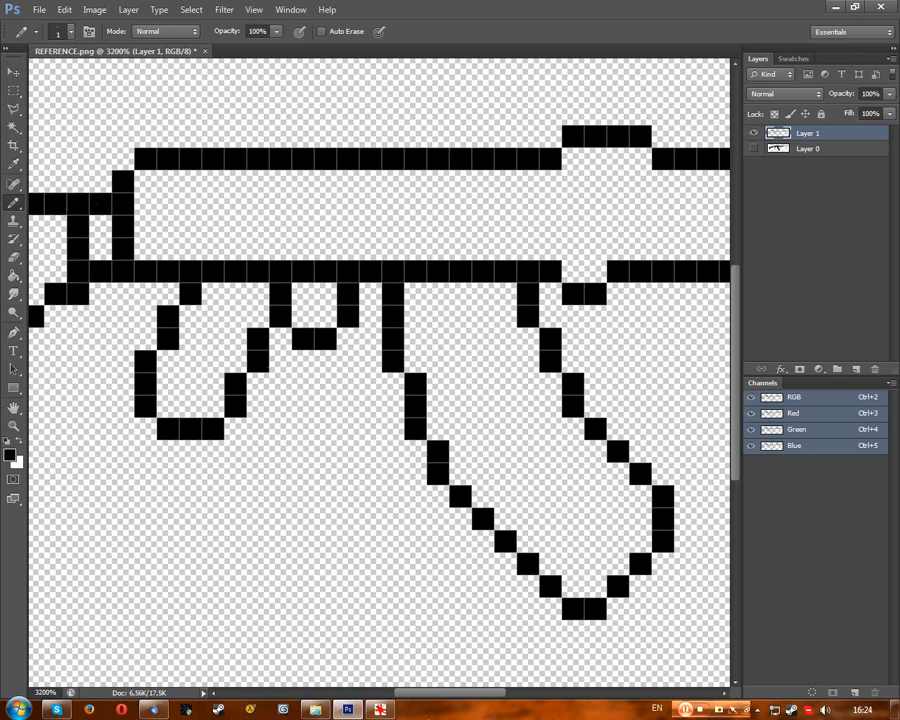
Step: Enlarge the IrfanView reference to 195% to check the stock joint and erase the rearmost of the two vertical lines
click(380, 709)
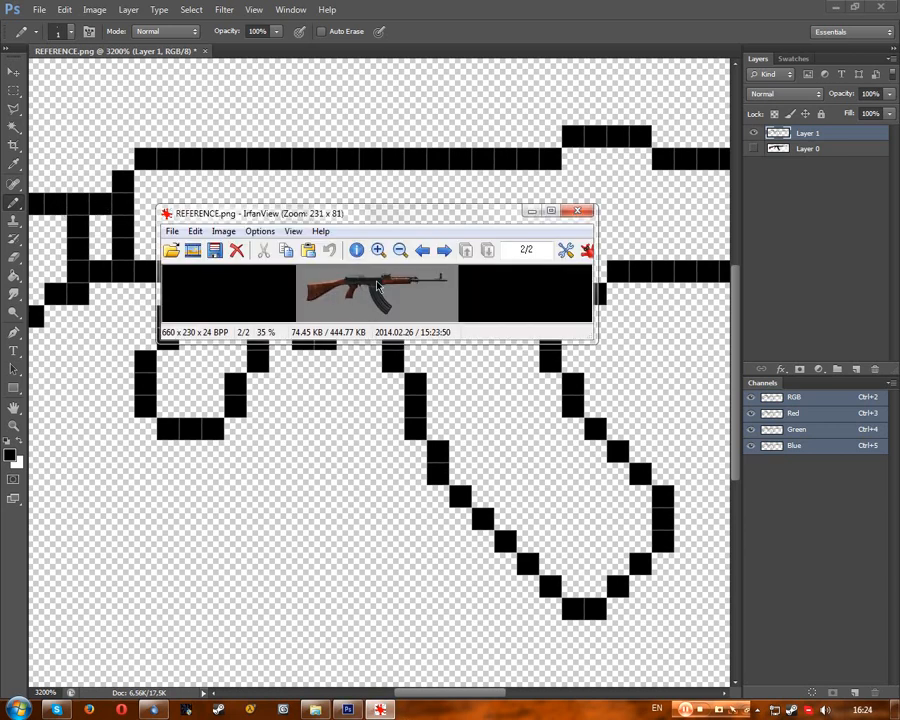
scroll(377, 286, up, 11)
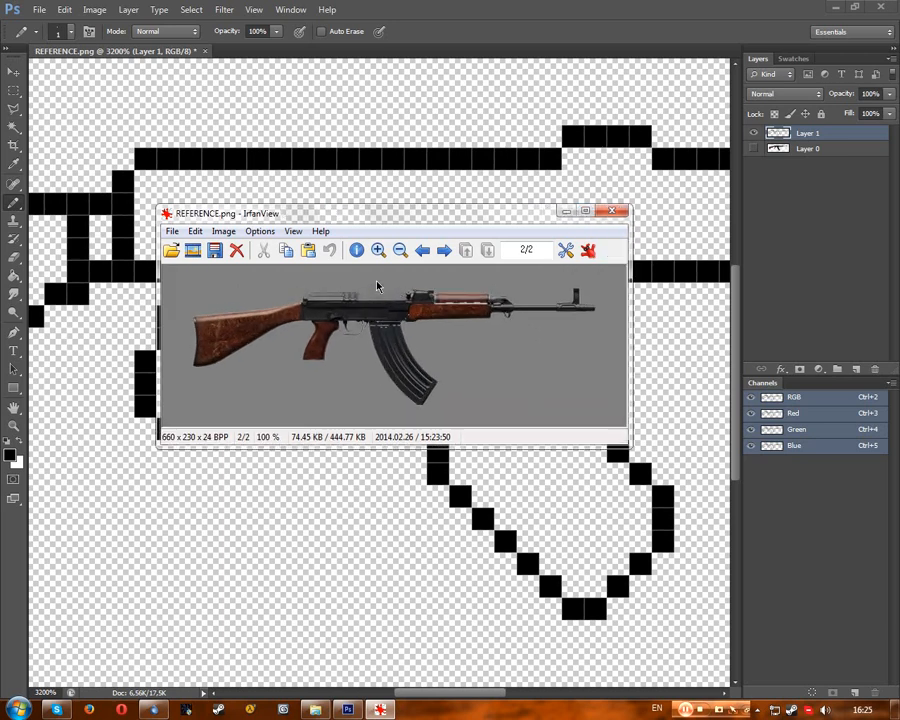
scroll(377, 286, up, 7)
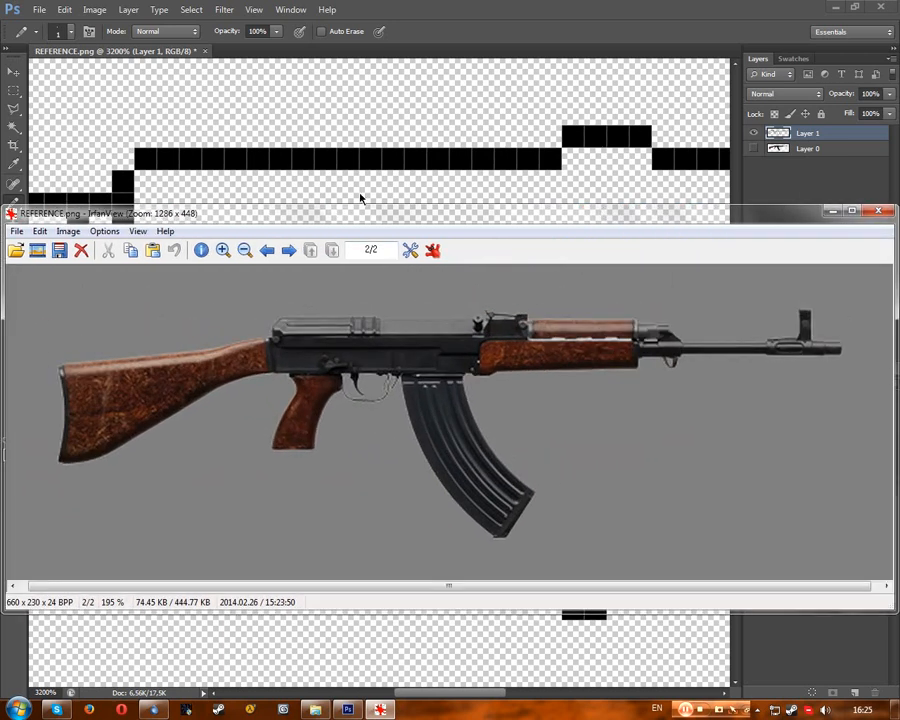
drag(895, 285, 435, 285)
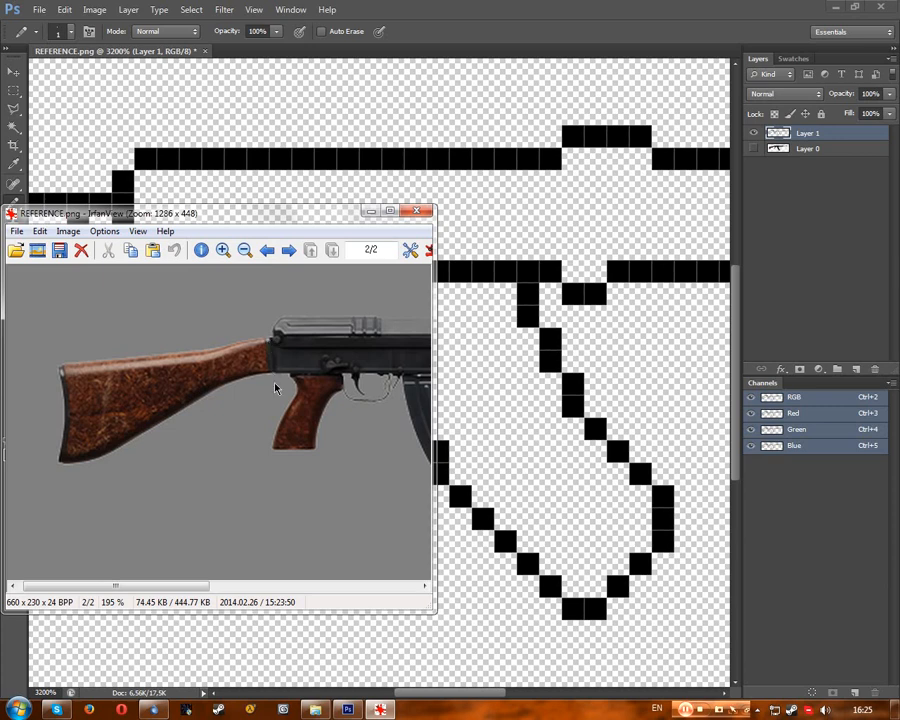
drag(306, 220, 578, 139)
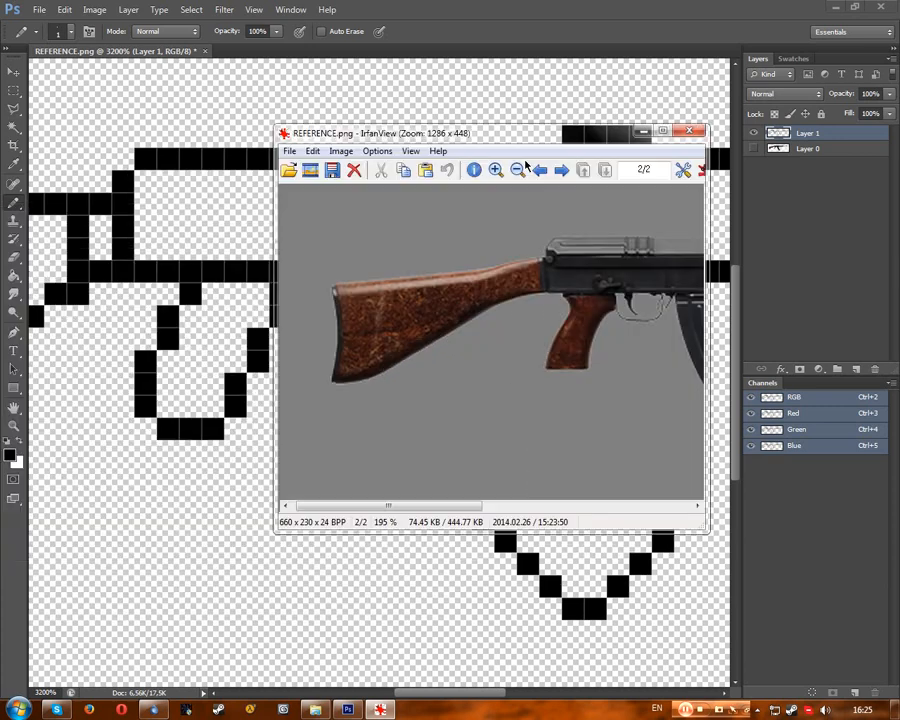
click(14, 258)
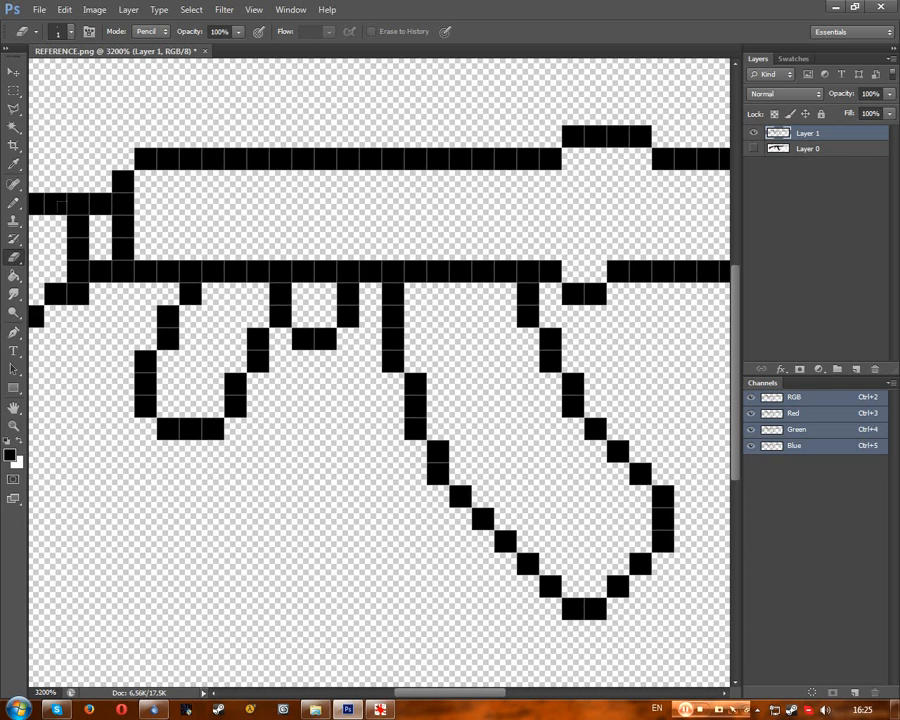
drag(79, 222, 79, 272)
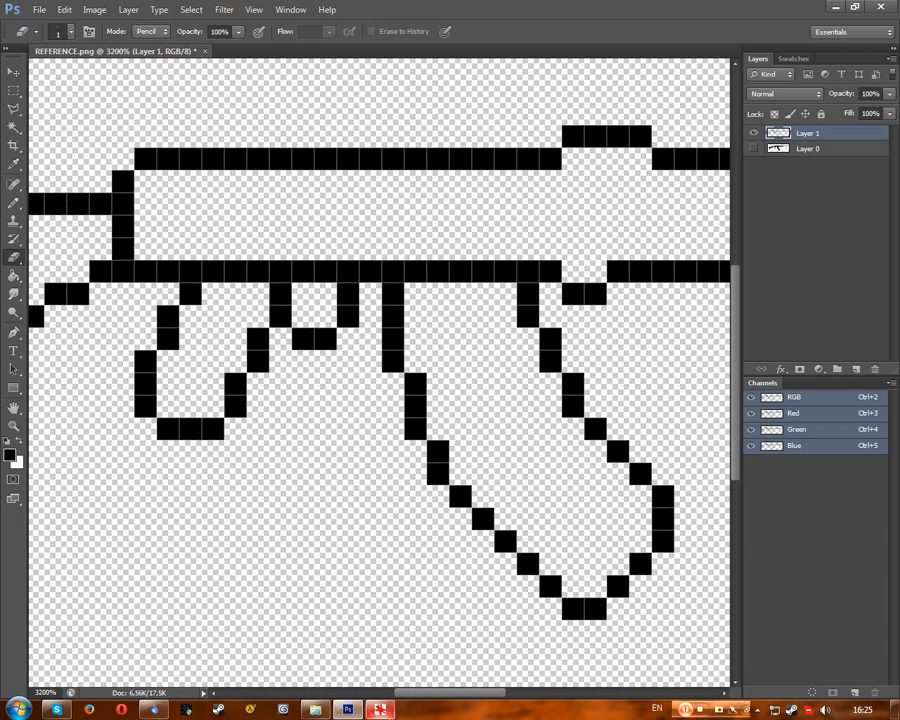
Step: Try restoring the second vertical black line at the stock's front end, undo it and recheck the reference
key(alt+Tab)
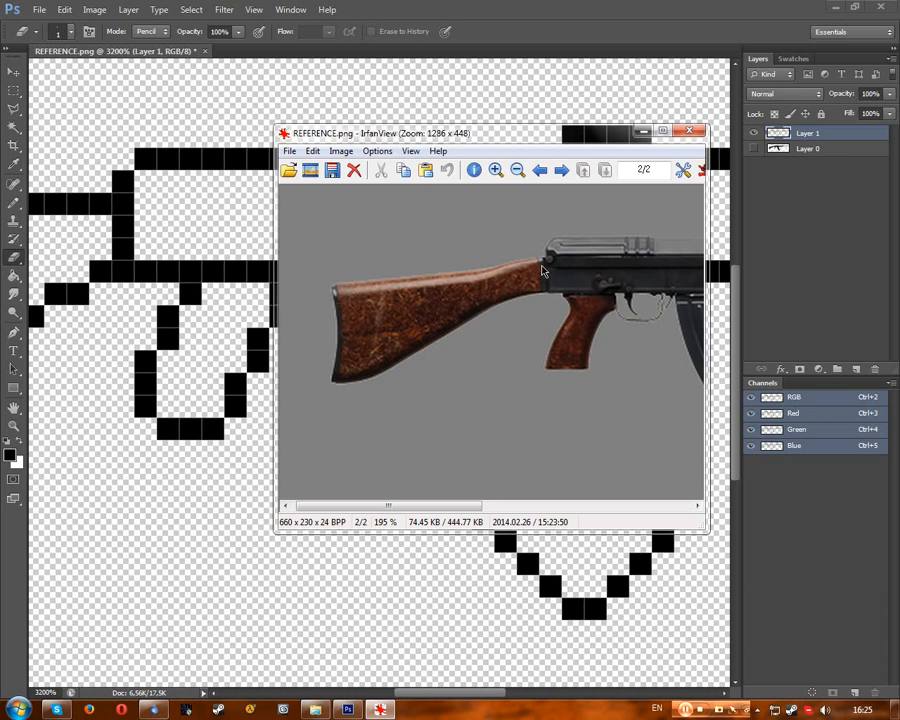
click(17, 204)
click(15, 202)
click(78, 225)
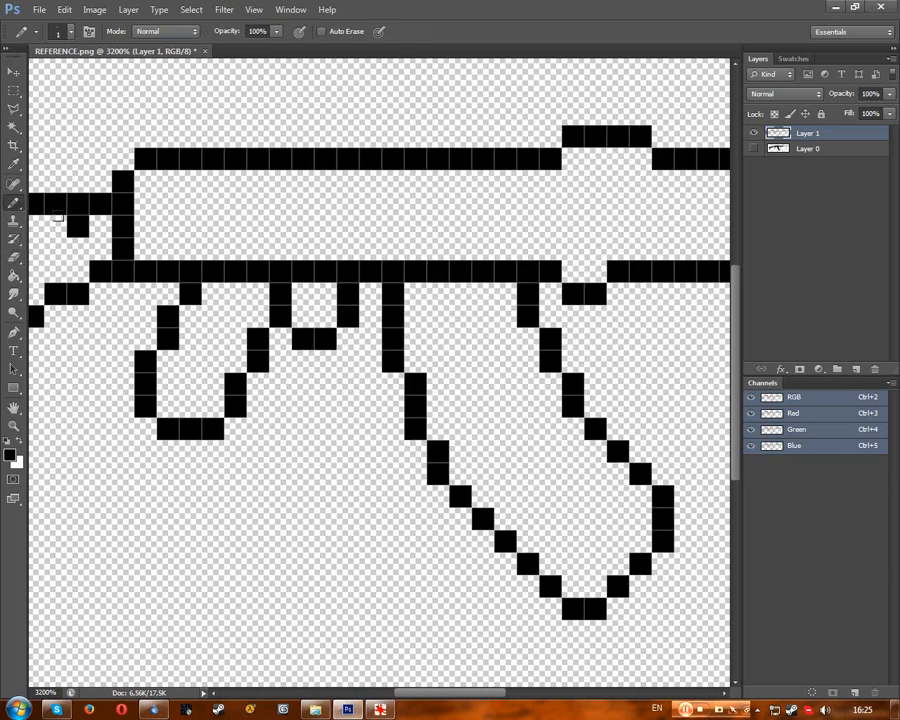
drag(78, 248, 78, 270)
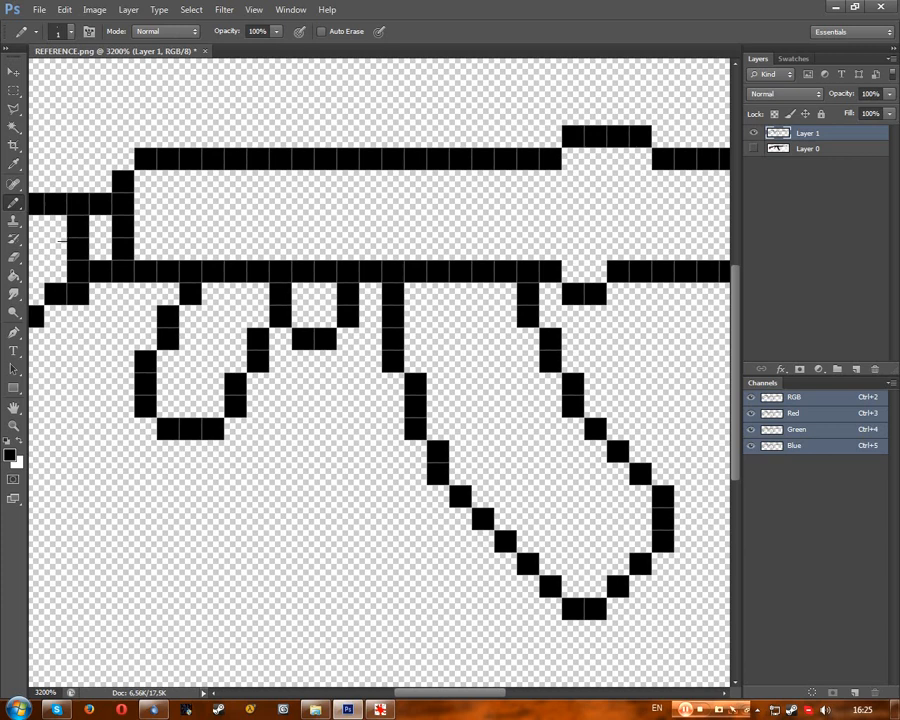
key(ctrl+alt+z)
key(ctrl+alt+z)
click(379, 710)
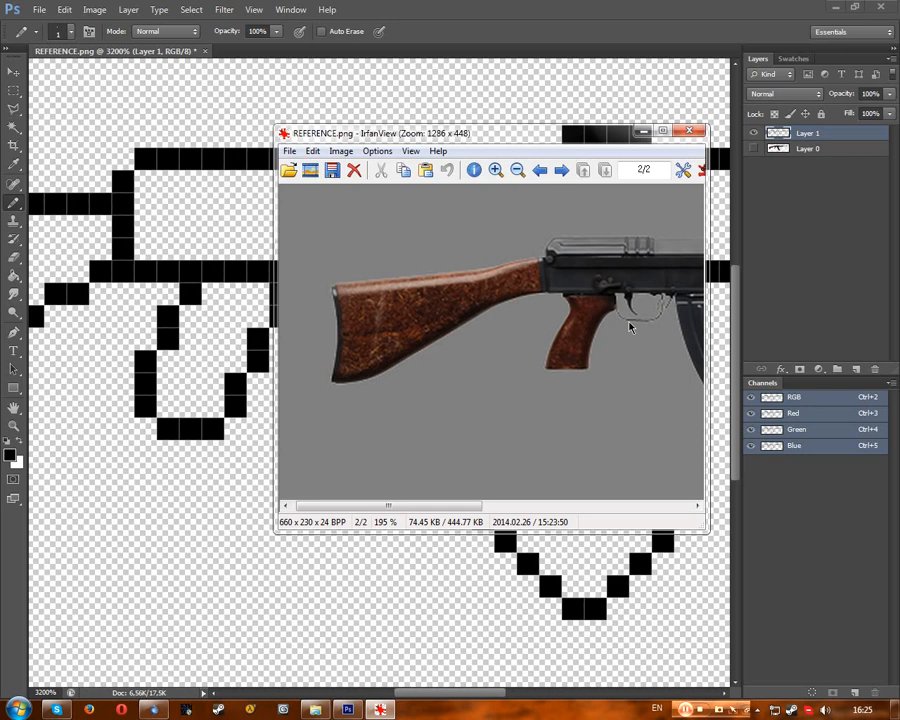
click(111, 224)
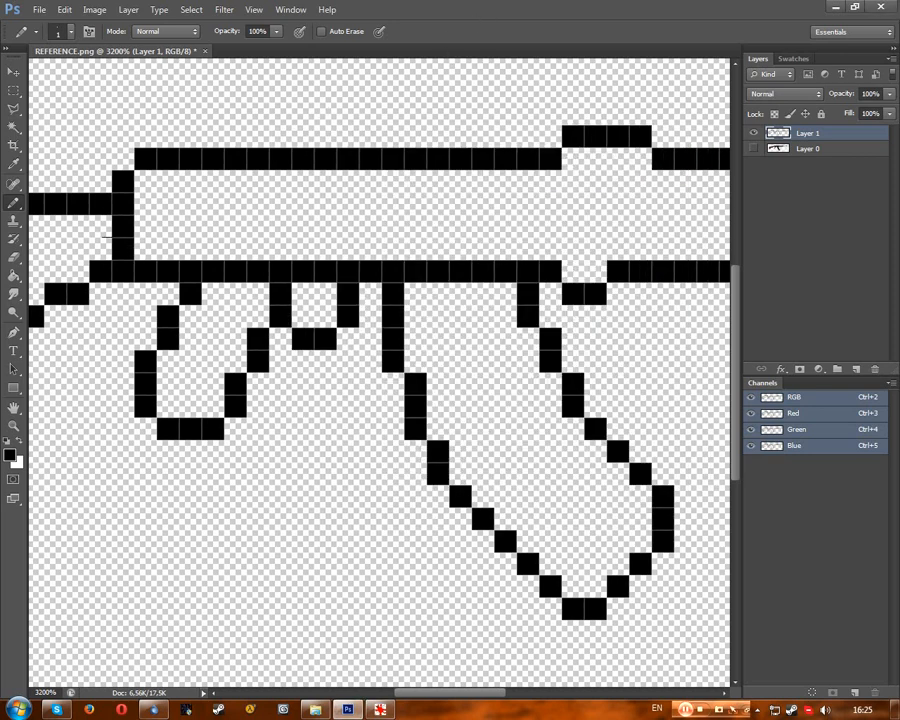
Step: Try a horizontal black line inside the receiver from its rear edge to above the magazine, compare it with the reference and undo it
key(ctrl+minus)
key(ctrl+minus)
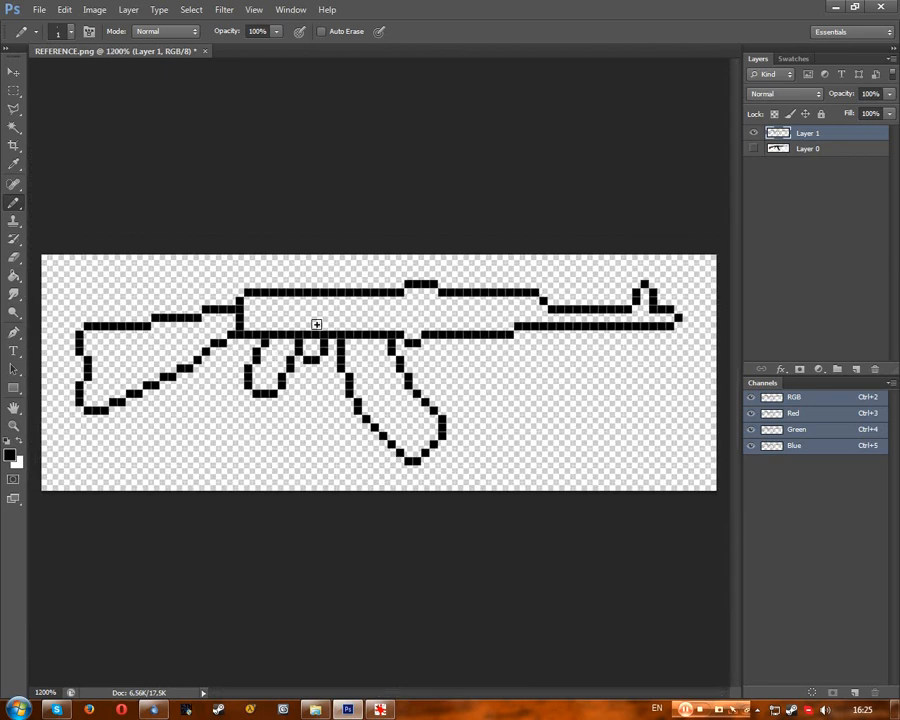
key(ctrl+plus)
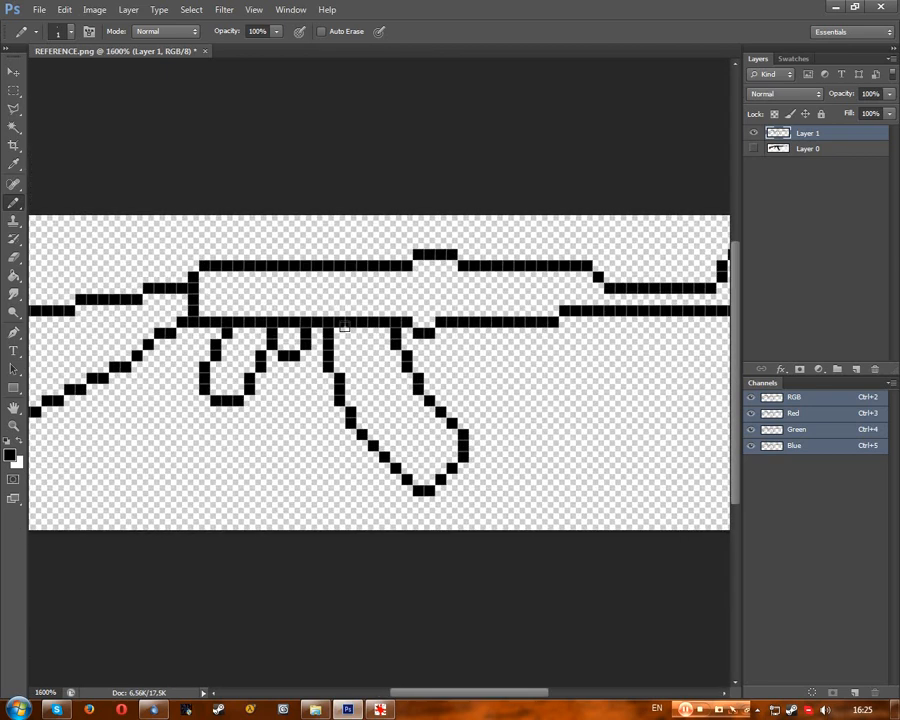
click(378, 711)
drag(426, 507, 532, 508)
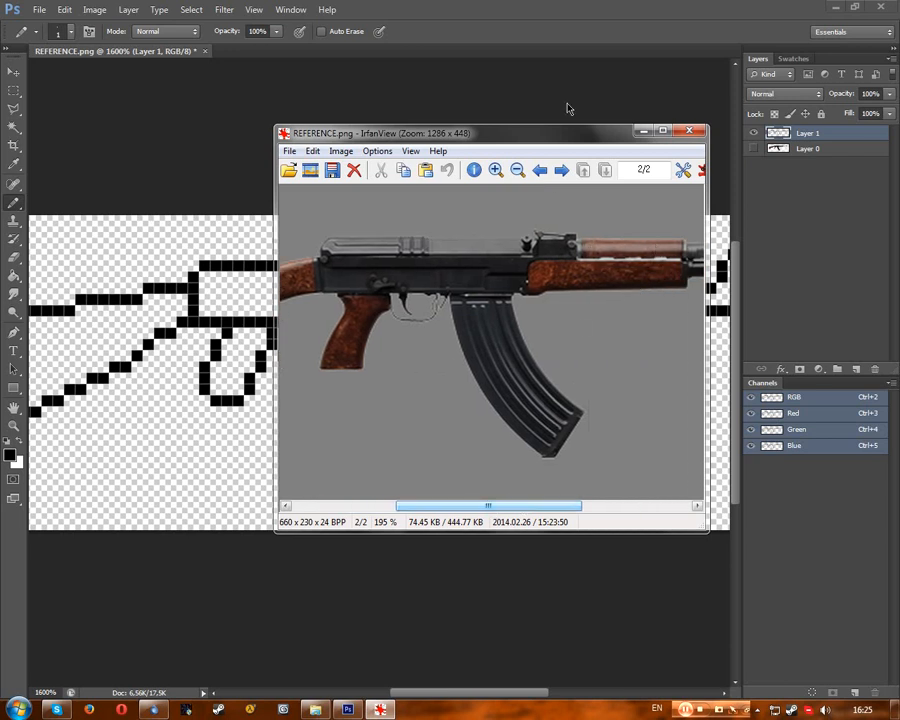
key(alt+Tab)
key(alt+Tab)
key(alt+Tab)
drag(198, 289, 389, 289)
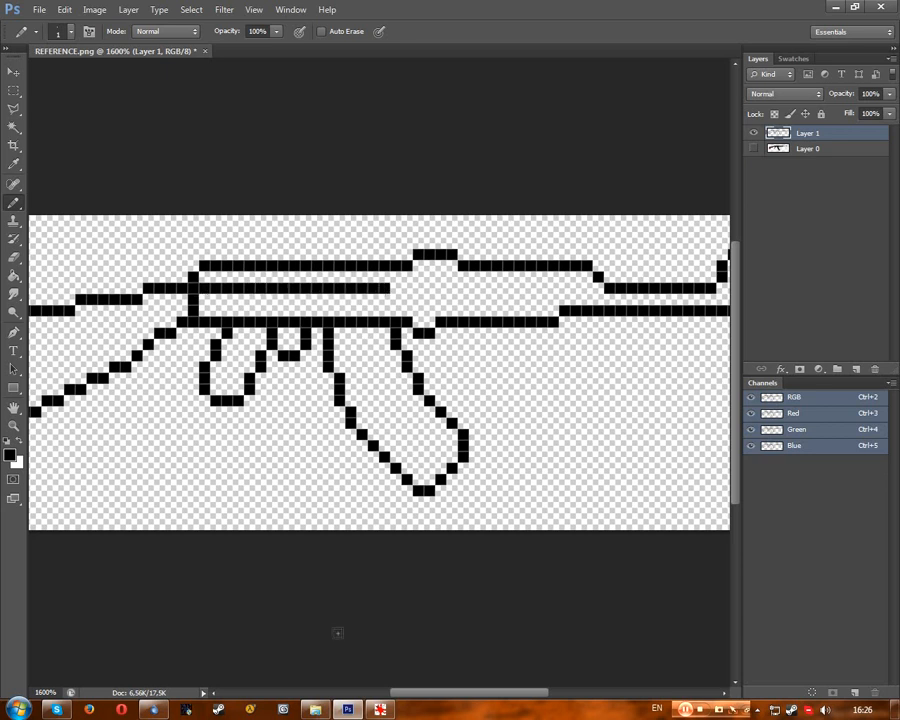
key(alt+Tab)
key(alt+Tab)
key(ctrl+z)
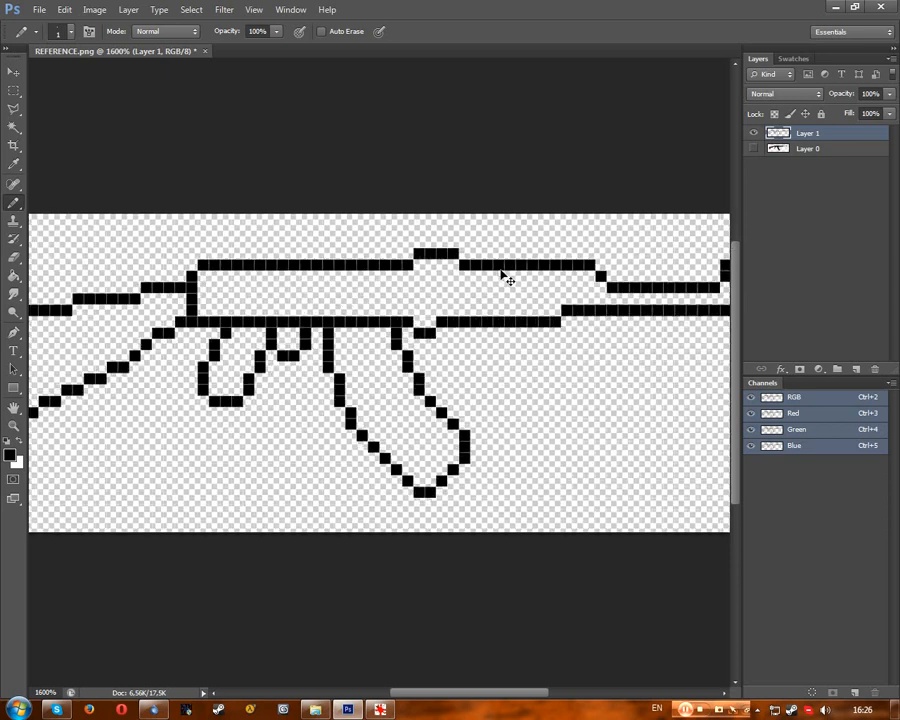
Step: Draw a stepped black line from the front of the rear sight bump back and down to the underside, separating handguard and receiver
key(ctrl+plus)
drag(438, 692, 452, 692)
click(464, 180)
click(456, 196)
mouse_move(440, 195)
mouse_down()
mouse_move(358, 188)
mouse_move(342, 207)
mouse_move(358, 250)
mouse_up()
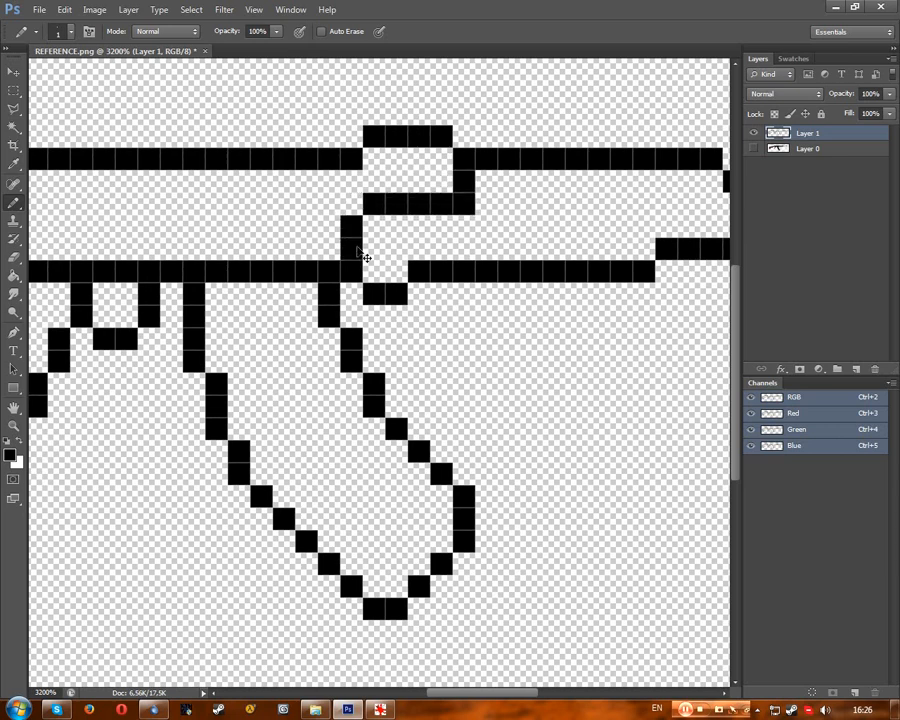
scroll(365, 258, down, 4)
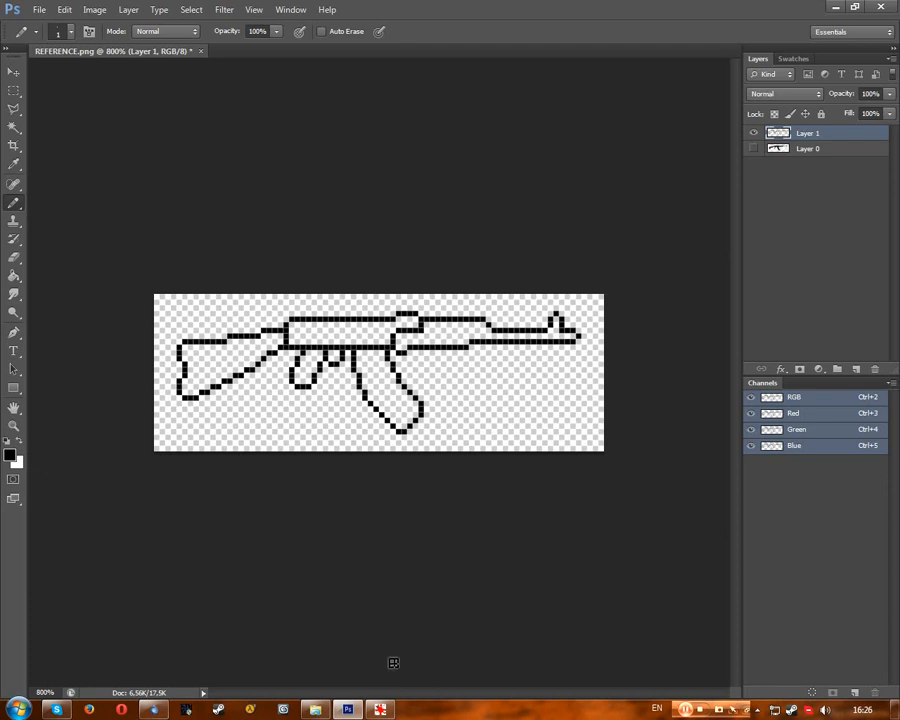
Step: Check the handguard joint in the reference, then undo the divider's rear part and redraw it one pixel further forward
click(380, 709)
drag(552, 134, 721, 300)
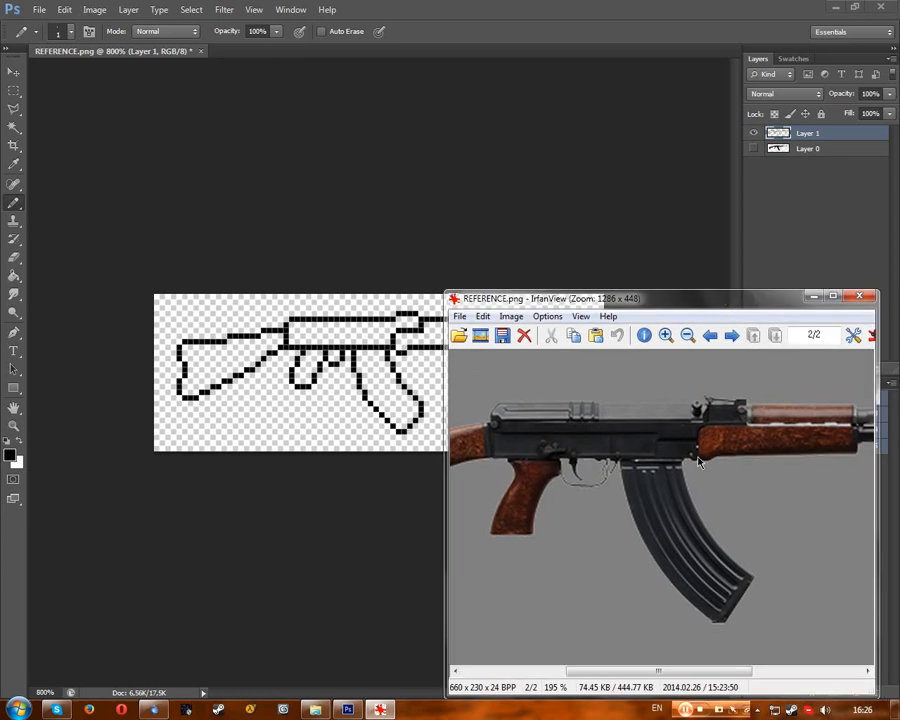
click(480, 6)
key(ctrl+plus)
key(ctrl+plus)
key(ctrl+plus)
key(ctrl+plus)
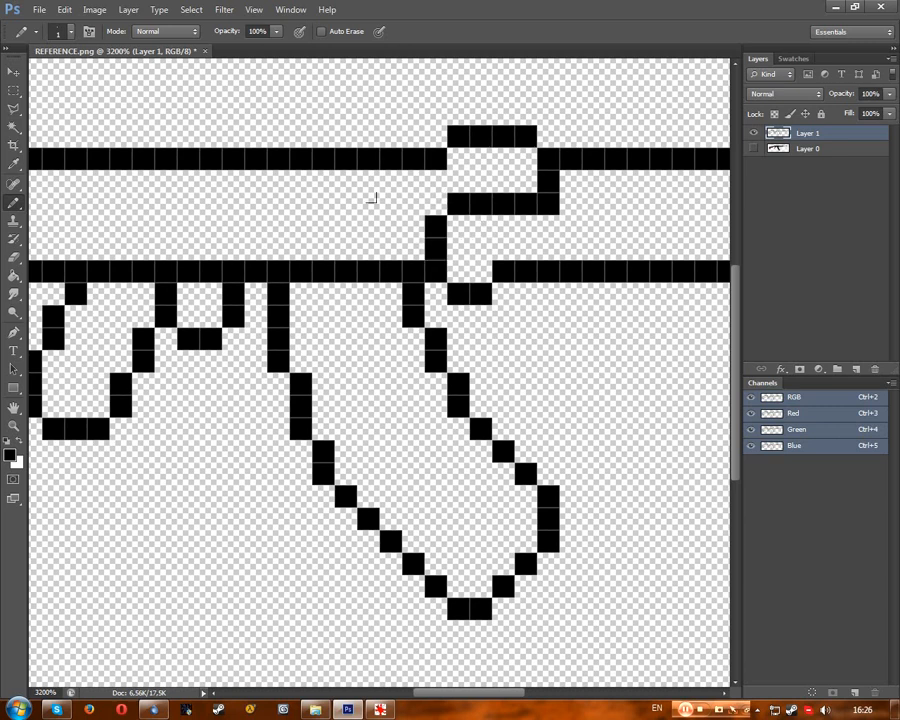
key(ctrl+alt+z)
key(ctrl+alt+z)
mouse_move(490, 188)
mouse_down()
mouse_move(440, 203)
mouse_move(440, 231)
mouse_up()
Step: Recheck the reference and fill the gap in the handguard divider with a black pixel at the receiver's underside
click(380, 709)
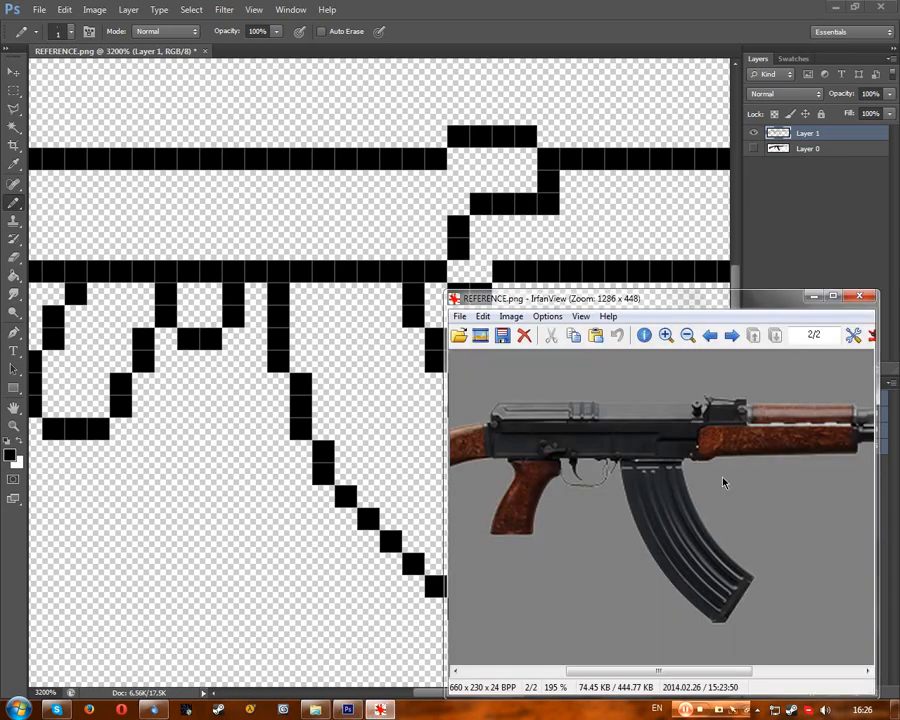
click(572, 5)
click(458, 271)
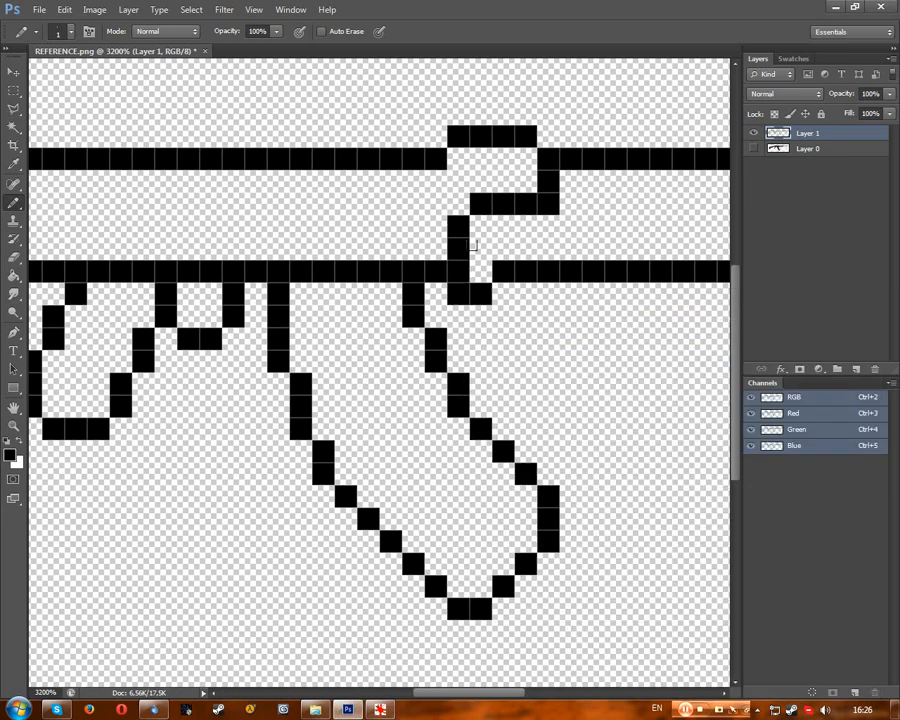
Step: Check the handguard's front end in the reference and draw a vertical black line across it, joining the upper and lower outlines
key(ctrl+minus)
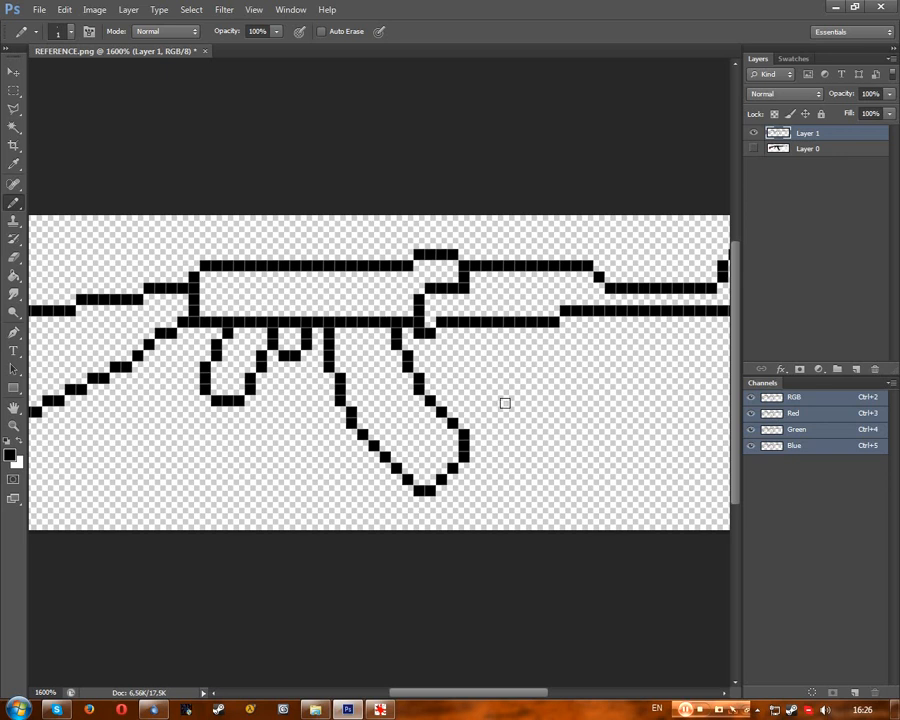
click(380, 709)
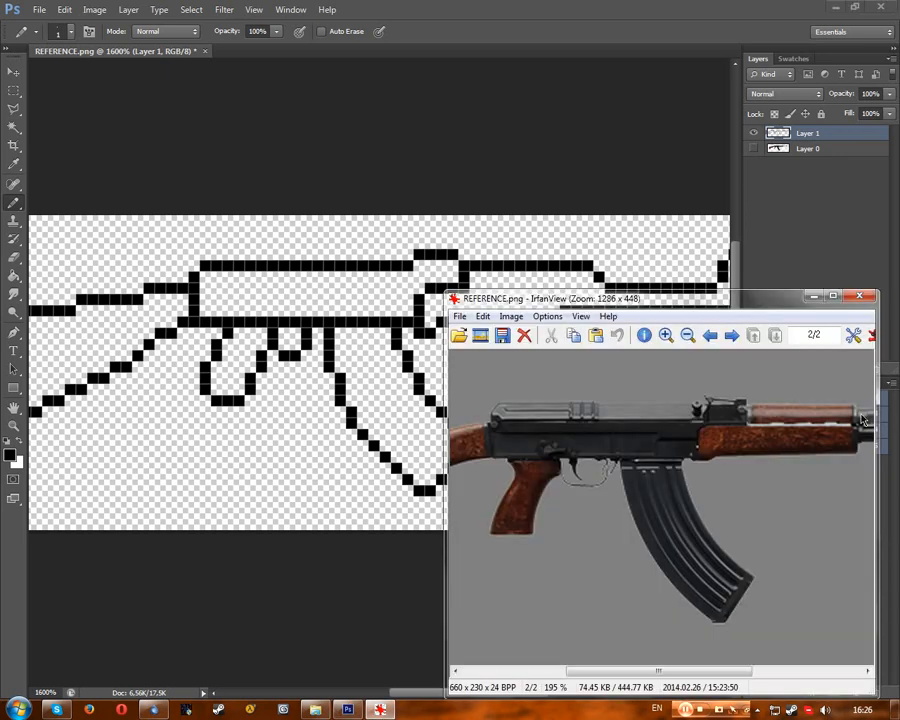
click(571, 14)
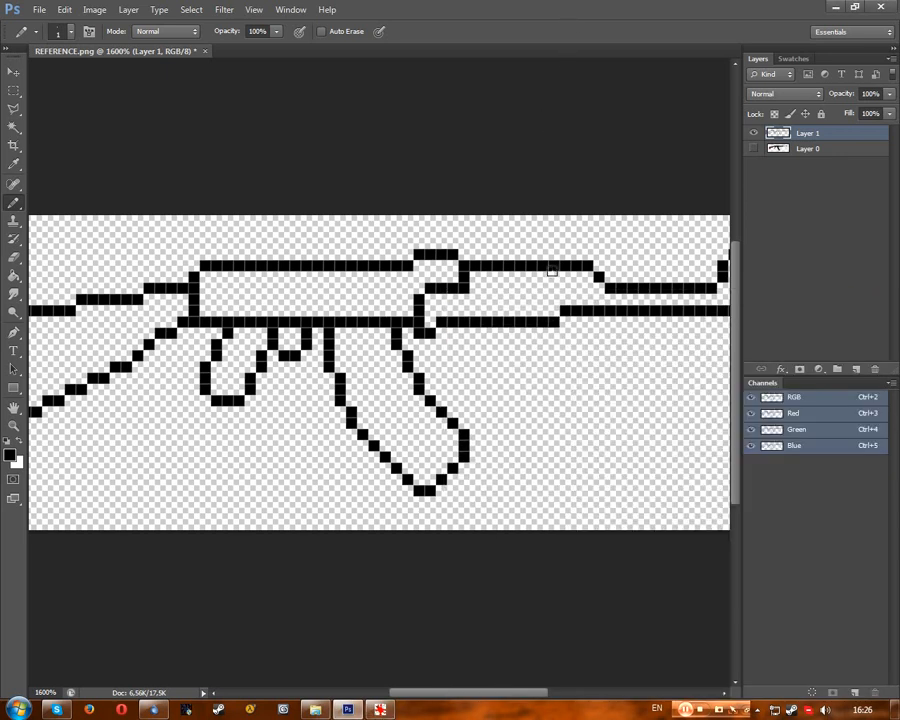
drag(554, 271, 554, 316)
Step: Examine the whole gun outline at reduced zoom levels to judge the new handguard divisions
key(ctrl+minus)
key(ctrl+minus)
key(ctrl+minus)
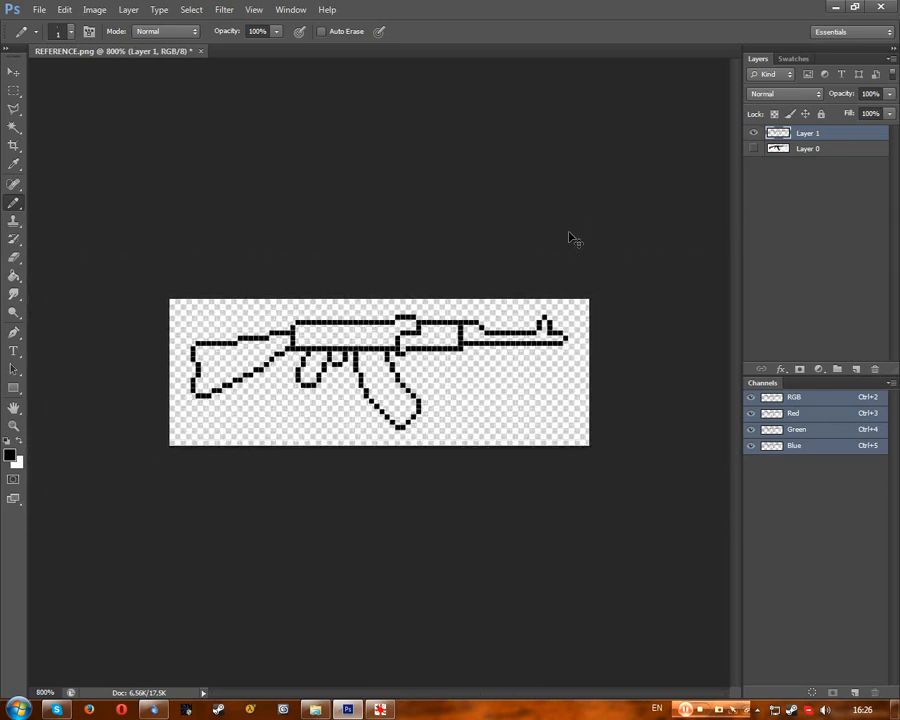
key(ctrl+minus)
key(ctrl+minus)
key(ctrl+minus)
key(ctrl+minus)
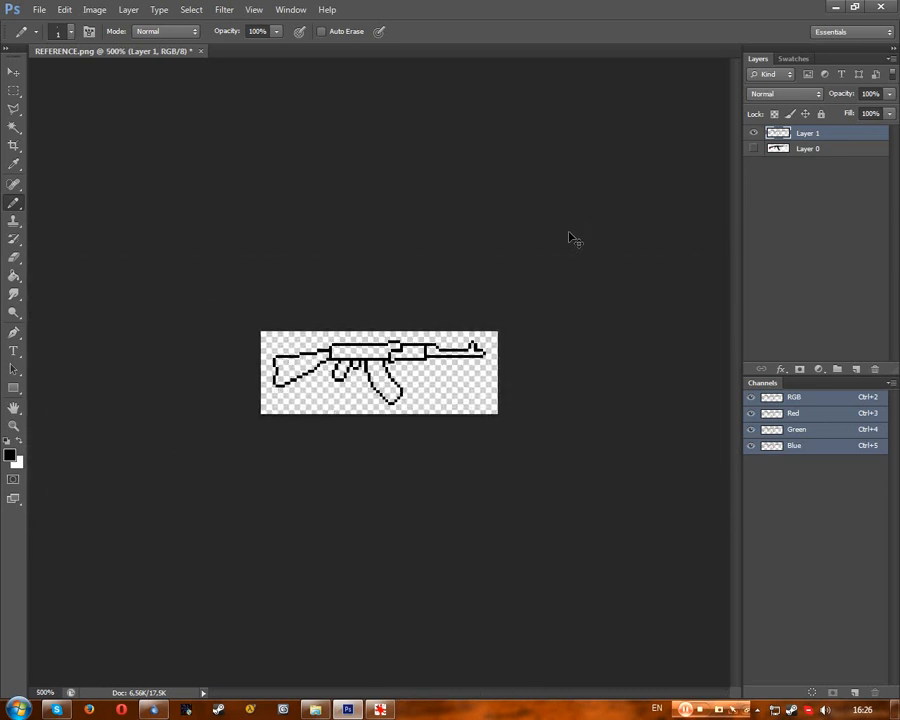
key(ctrl+minus)
key(ctrl+plus)
key(ctrl+minus)
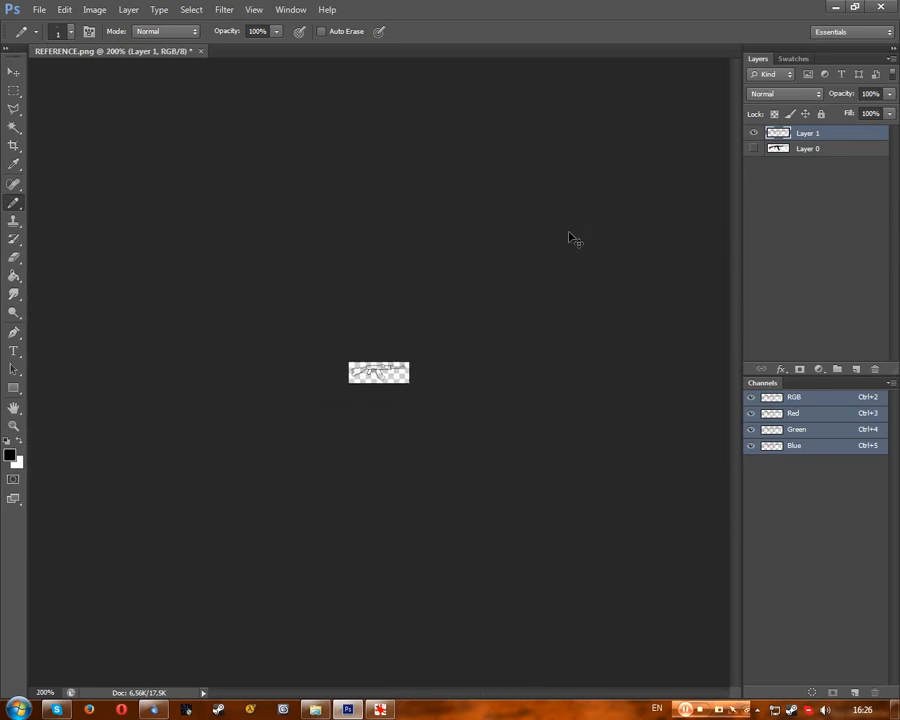
Step: Erase the rounded pistol grip outline below the receiver, keeping the trigger guard
key(ctrl+plus)
key(ctrl+plus)
key(ctrl+plus)
key(ctrl+plus)
key(ctrl+plus)
key(ctrl+plus)
key(ctrl+plus)
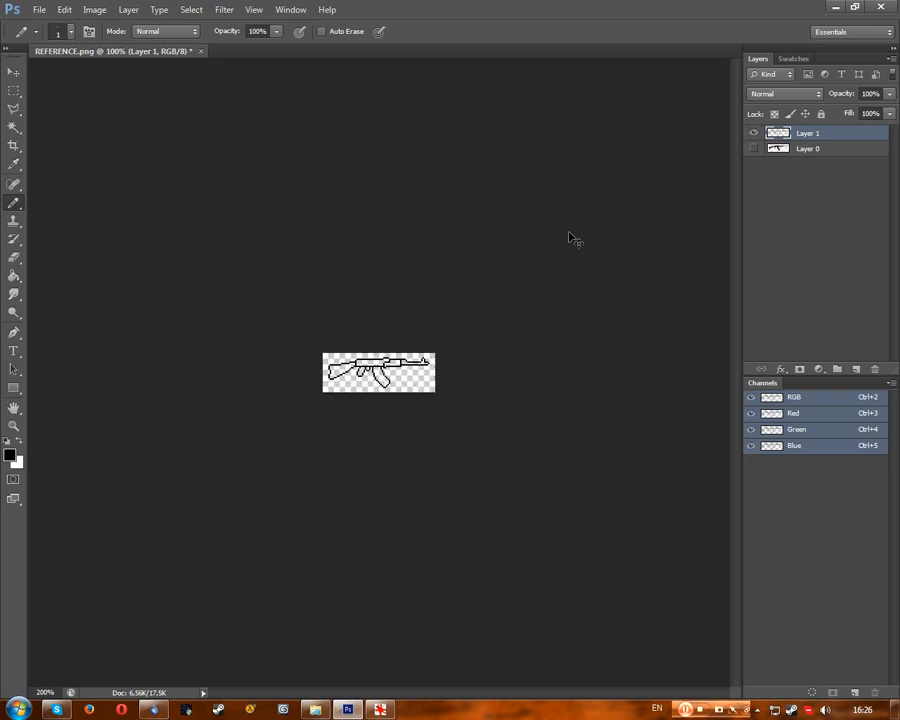
key(ctrl+plus)
key(ctrl+plus)
key(ctrl+plus)
key(ctrl+plus)
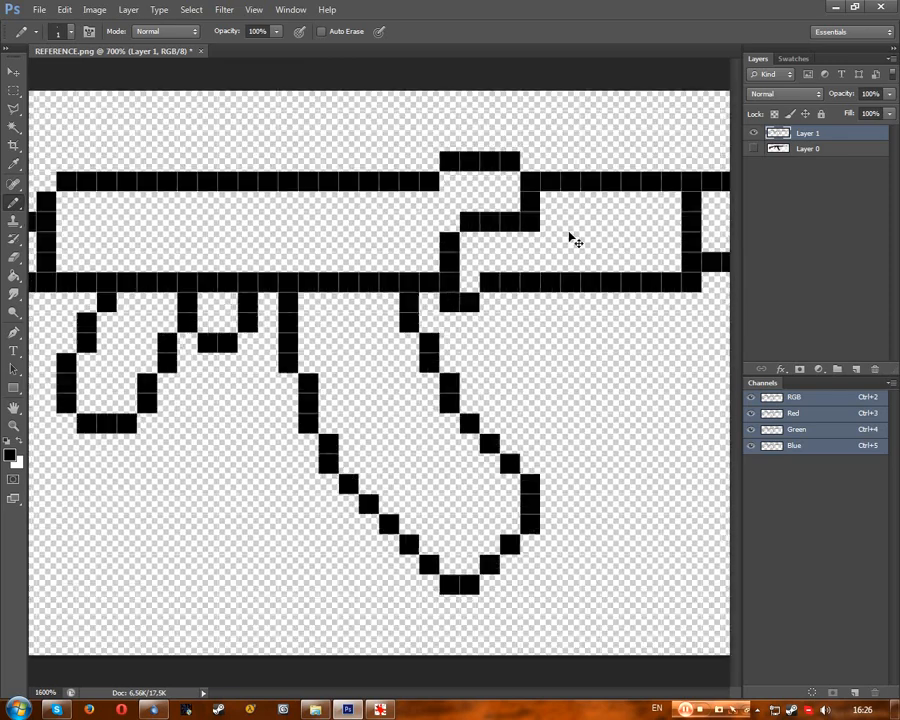
drag(490, 693, 462, 693)
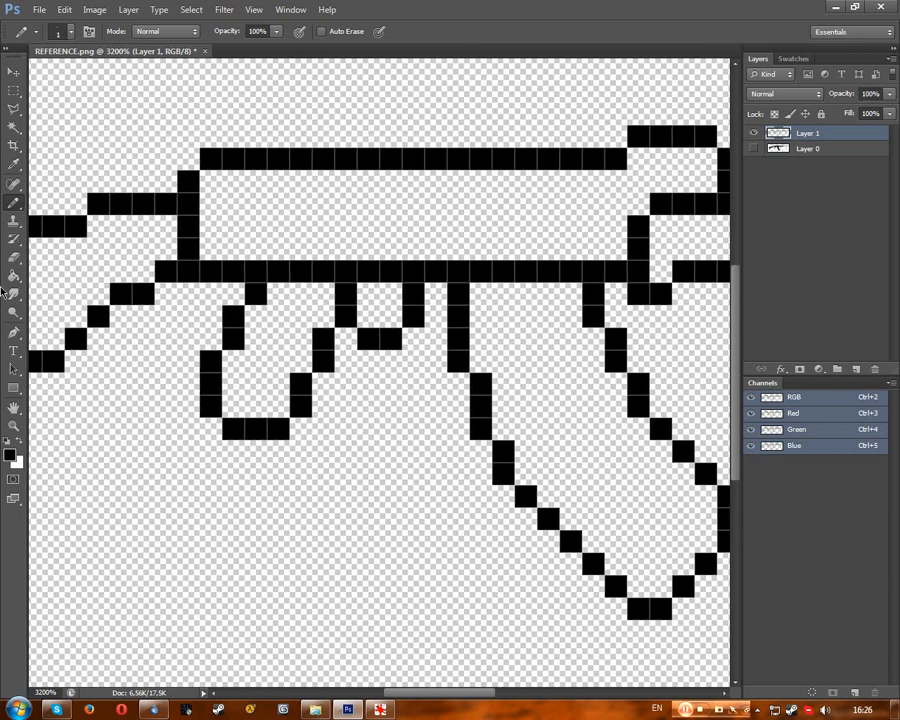
key(e)
mouse_move(312, 292)
mouse_down()
mouse_move(295, 360)
mouse_move(173, 403)
mouse_move(210, 413)
mouse_move(201, 351)
mouse_move(240, 281)
mouse_up()
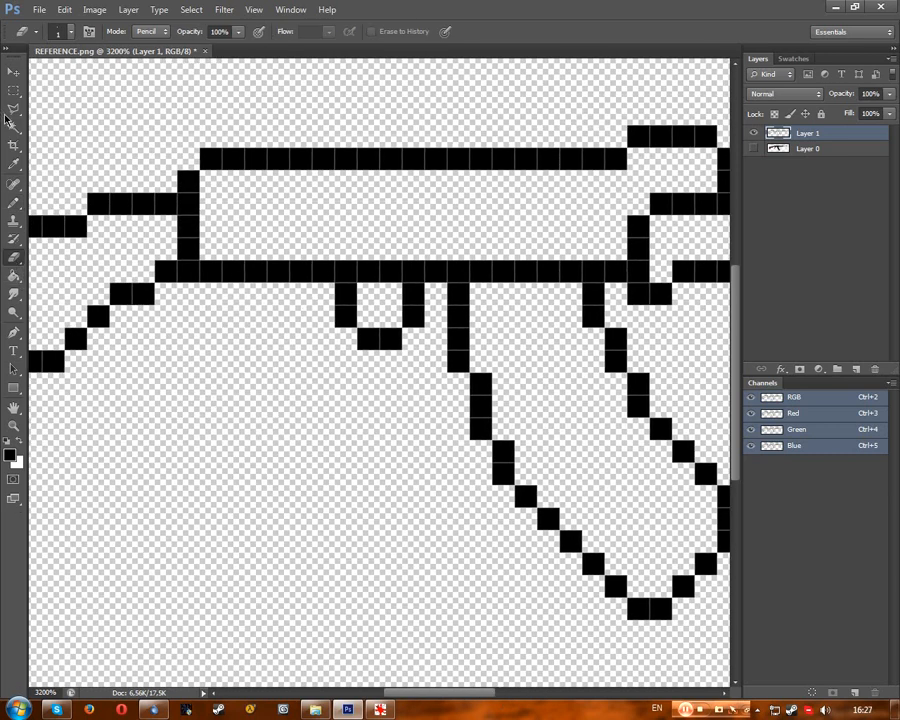
Step: Try a narrower black pistol grip outline with a flat base behind the trigger guard, and compare it with the reference
click(13, 203)
click(279, 293)
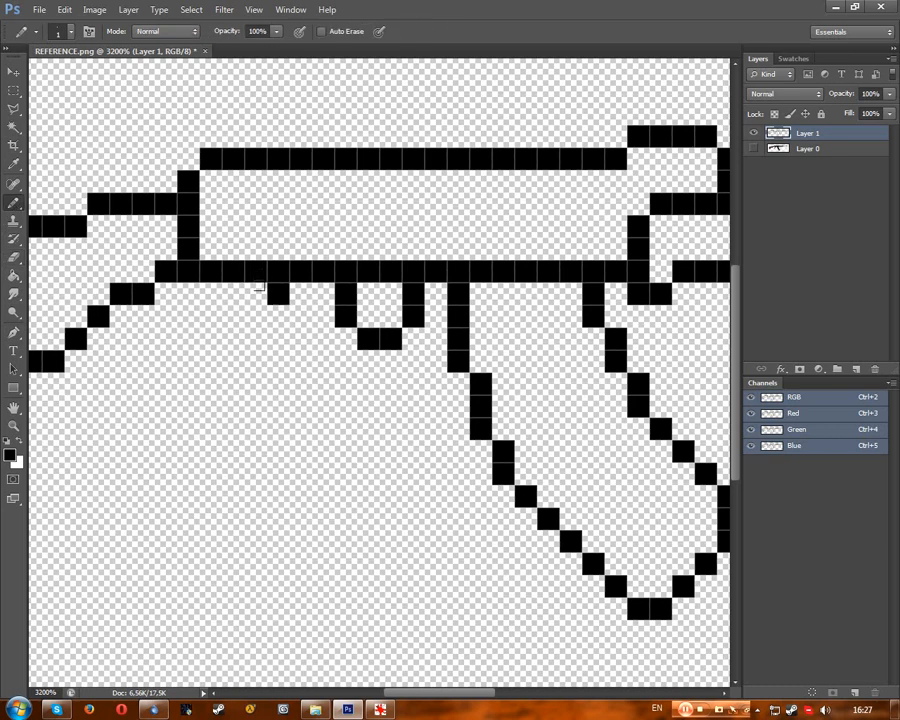
mouse_move(256, 316)
mouse_down()
mouse_move(219, 346)
mouse_move(220, 371)
mouse_move(238, 386)
mouse_move(218, 384)
mouse_move(260, 391)
mouse_move(279, 364)
mouse_move(284, 388)
mouse_move(284, 351)
mouse_move(323, 316)
mouse_up()
key(ctrl+z)
key(ctrl+minus)
key(ctrl+minus)
key(ctrl+minus)
key(ctrl+minus)
key(ctrl+minus)
key(ctrl+minus)
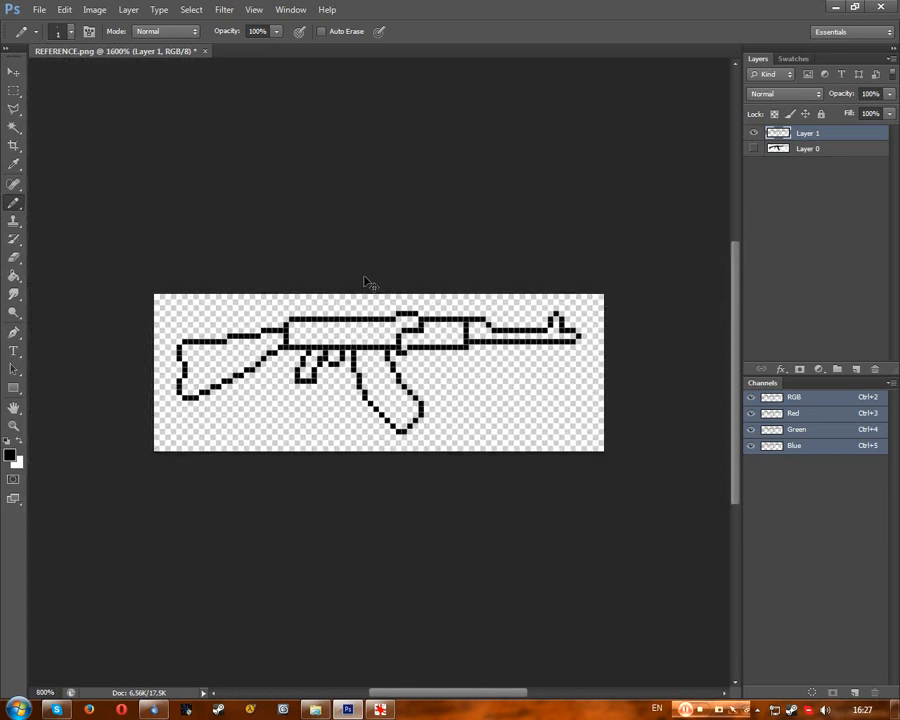
key(ctrl+minus)
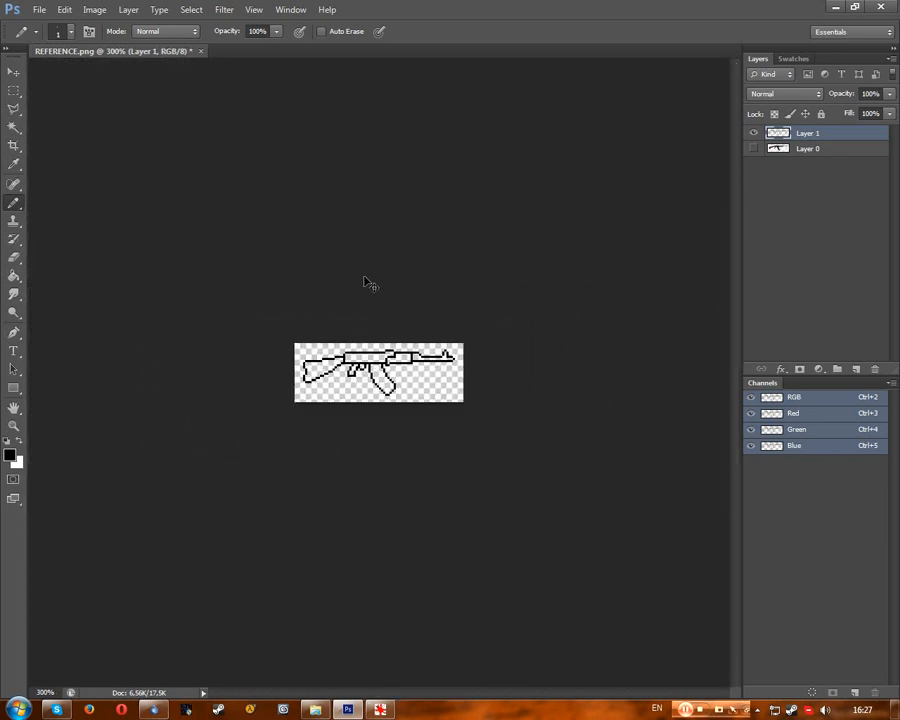
key(ctrl+plus)
click(379, 708)
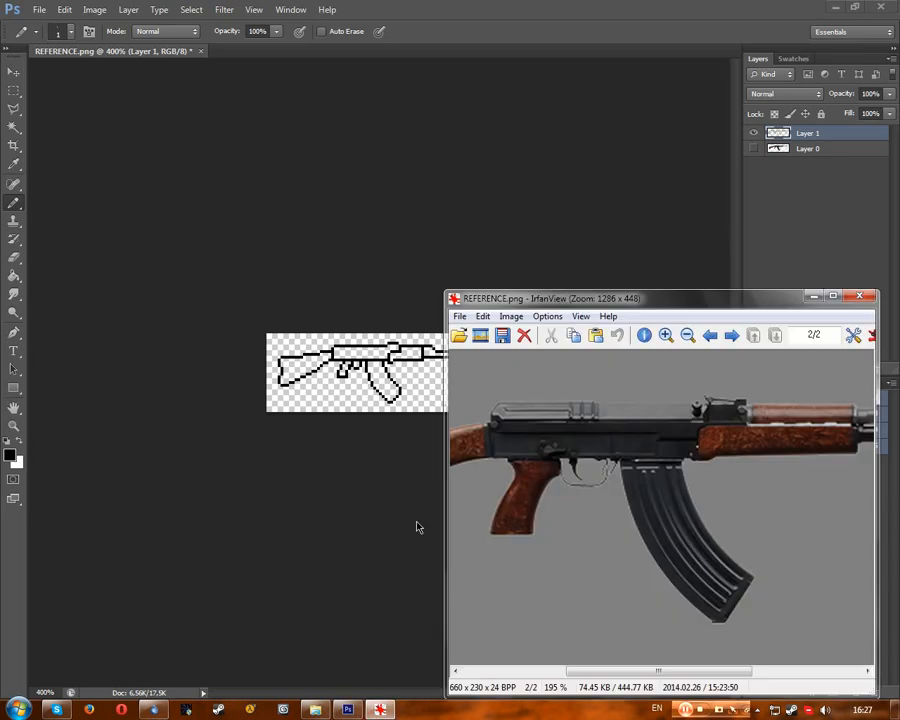
click(464, 50)
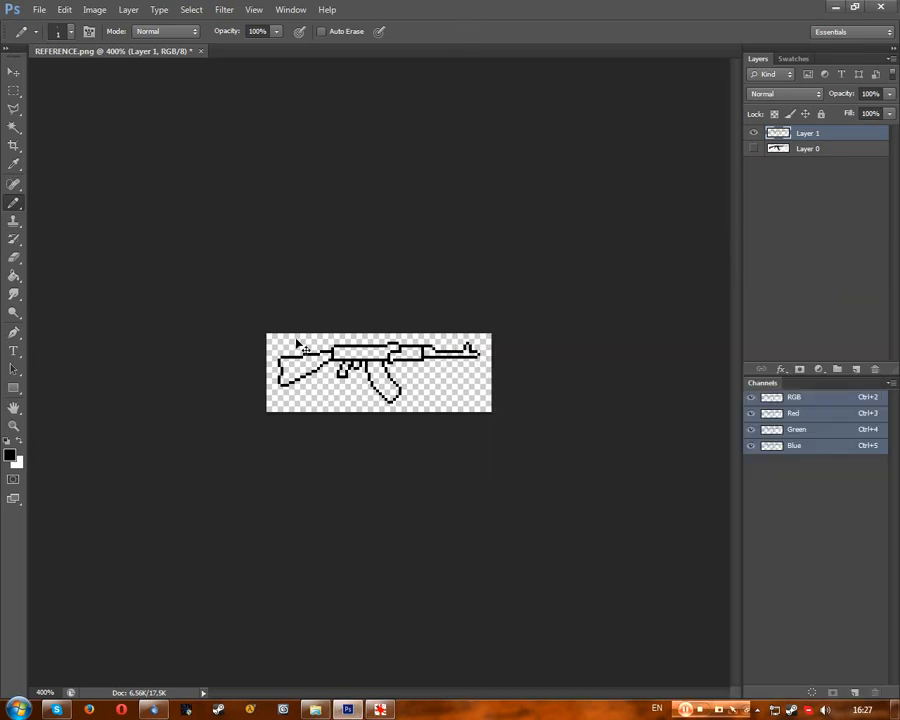
Step: Undo the narrow grip's outline and try redrawing it one pixel longer with a flat, square-cornered base
key(ctrl+plus)
key(ctrl+plus)
key(ctrl+plus)
key(ctrl+plus)
key(ctrl+plus)
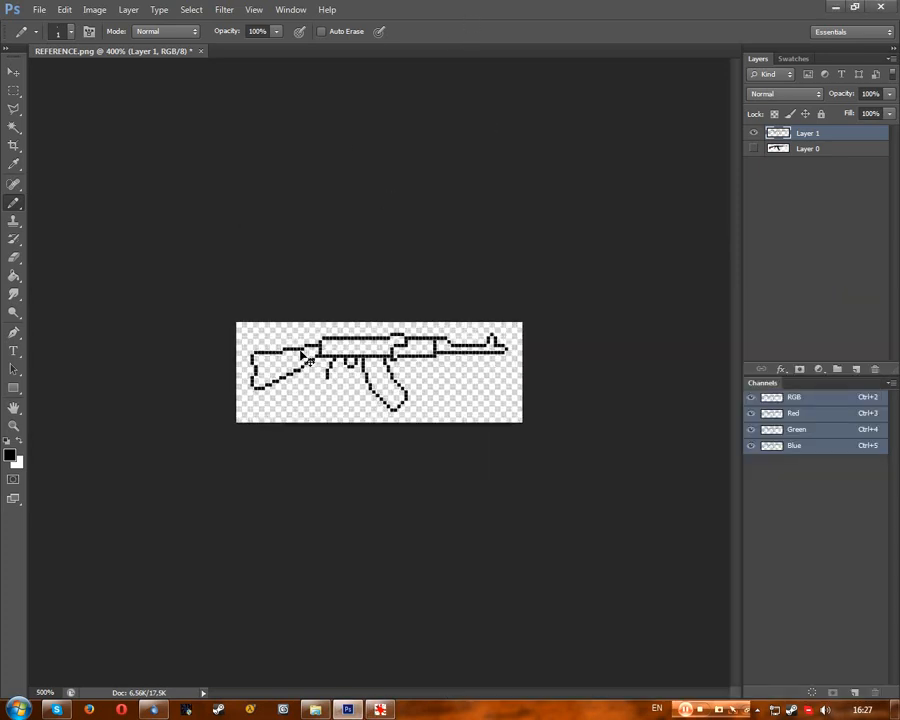
key(ctrl+alt+z)
key(ctrl+alt+z)
click(273, 352)
mouse_move(273, 357)
mouse_down()
mouse_move(263, 357)
mouse_move(258, 392)
mouse_move(282, 394)
mouse_move(292, 357)
mouse_up()
Step: Examine the lengthened grip within the whole gun sprite at reduced zoom levels
key(ctrl+minus)
key(ctrl+minus)
key(ctrl+minus)
key(ctrl+minus)
key(ctrl+minus)
key(ctrl+minus)
key(ctrl+minus)
key(ctrl+minus)
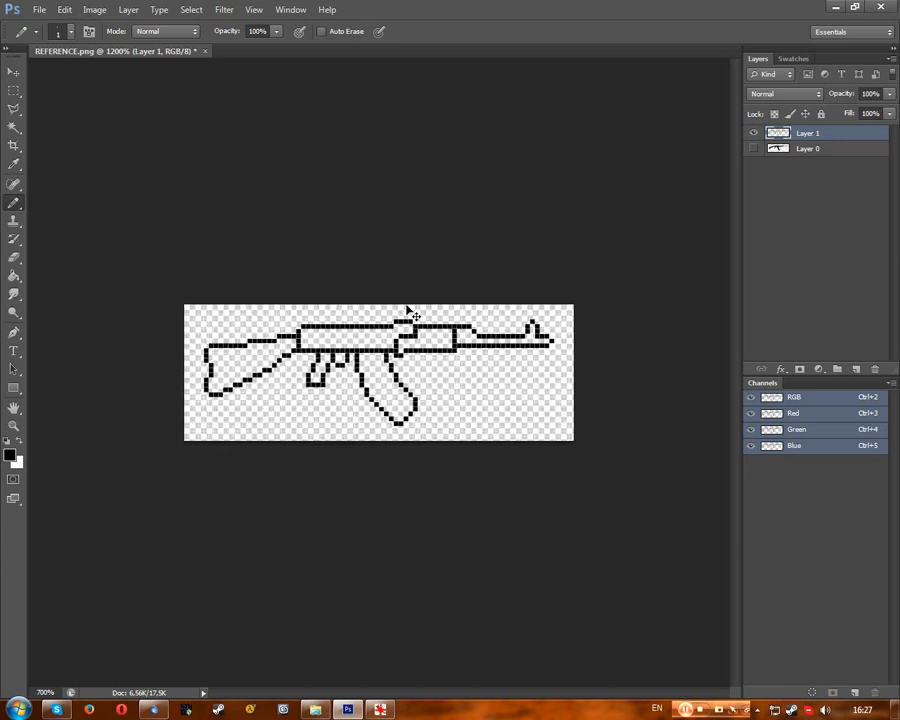
key(ctrl+plus)
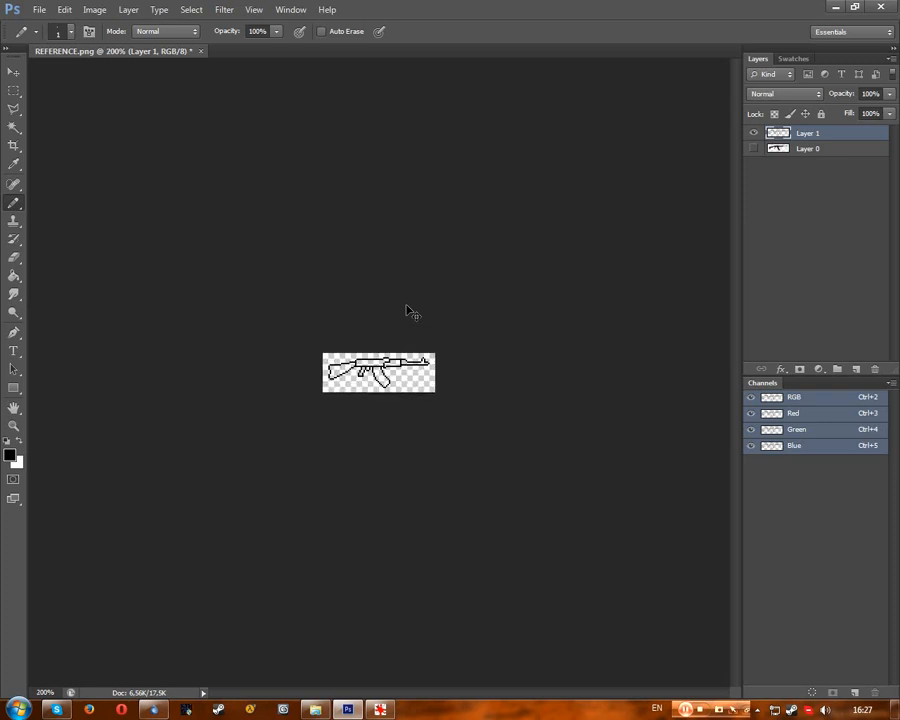
Step: Undo the grip outline and redraw it with vertical lower sides and a square base four pixels wide, joined to the trigger guard
key(ctrl+plus)
key(ctrl+plus)
key(ctrl+plus)
key(ctrl+plus)
key(ctrl+plus)
key(ctrl+plus)
key(ctrl+plus)
key(ctrl+plus)
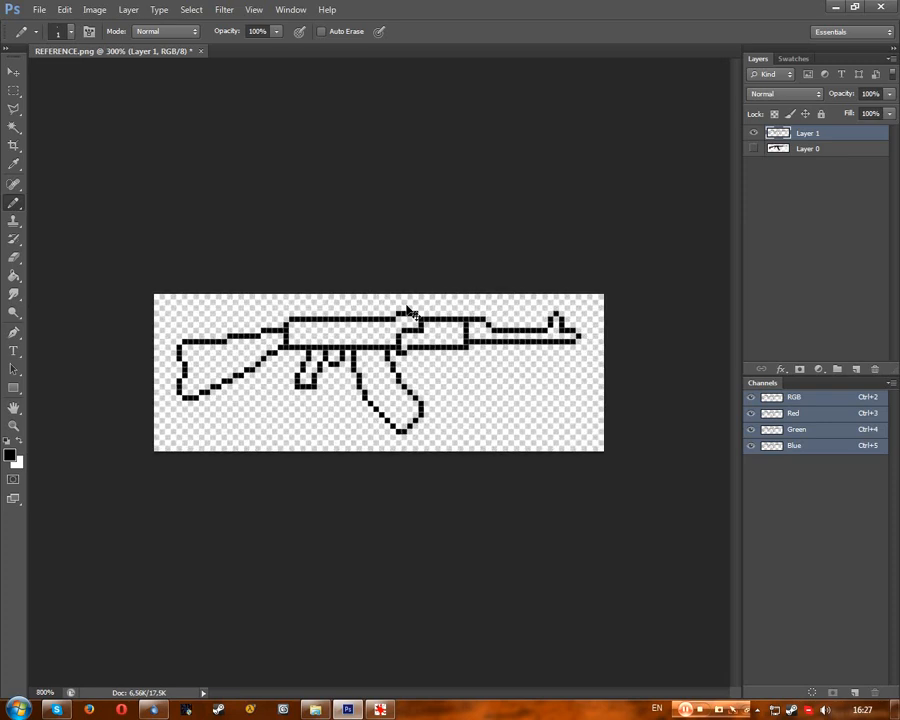
key(ctrl+plus)
key(ctrl+alt+z)
key(ctrl+alt+z)
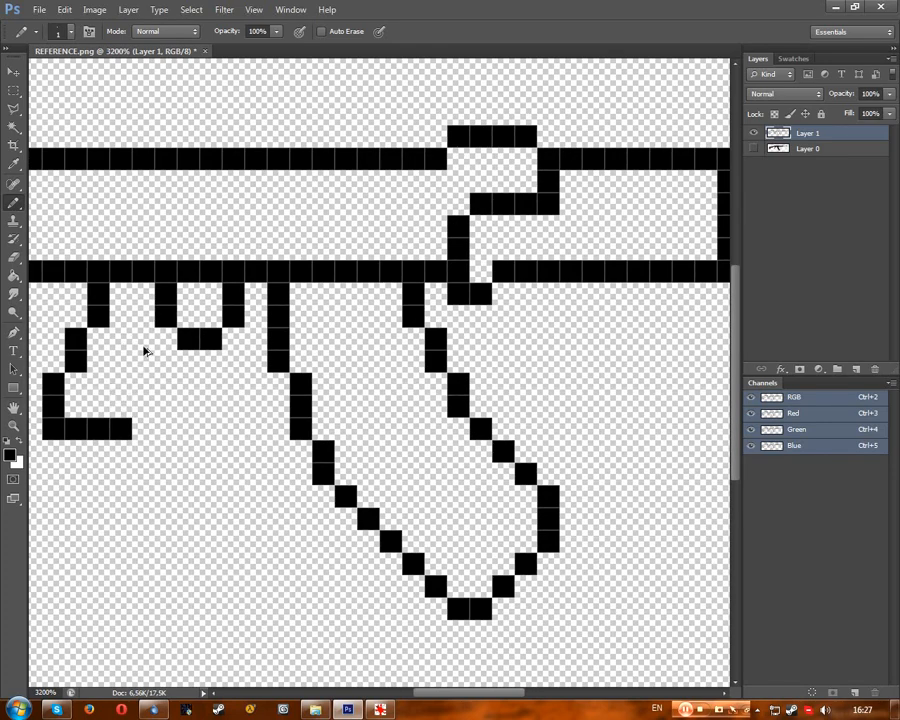
key(ctrl+alt+z)
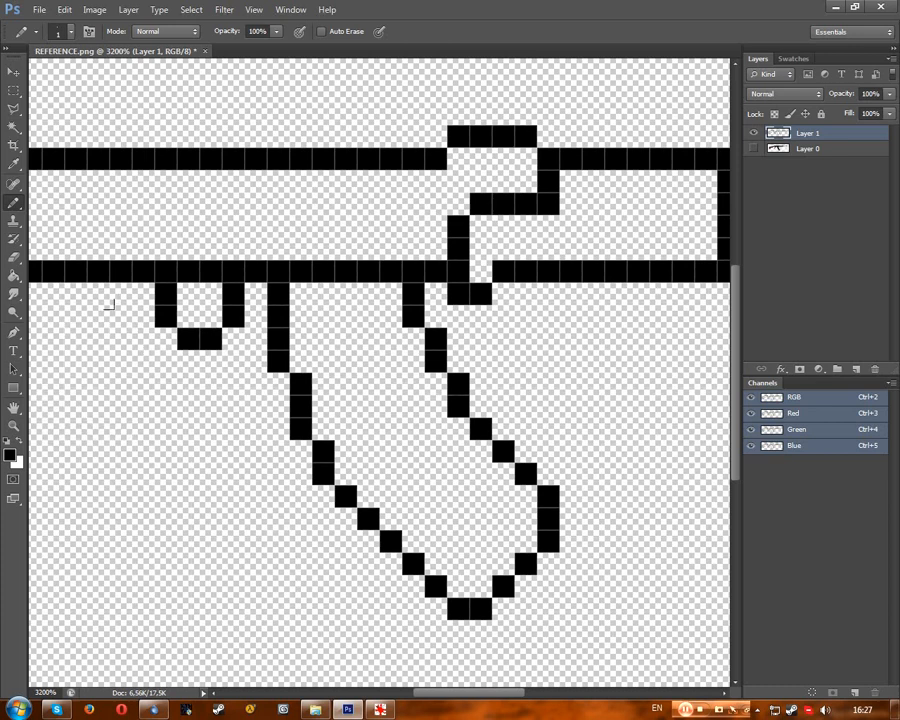
key(ctrl+shift+z)
mouse_move(48, 305)
mouse_down()
mouse_move(36, 346)
mouse_move(44, 422)
mouse_move(96, 404)
mouse_move(109, 412)
mouse_move(101, 341)
mouse_up()
click(143, 339)
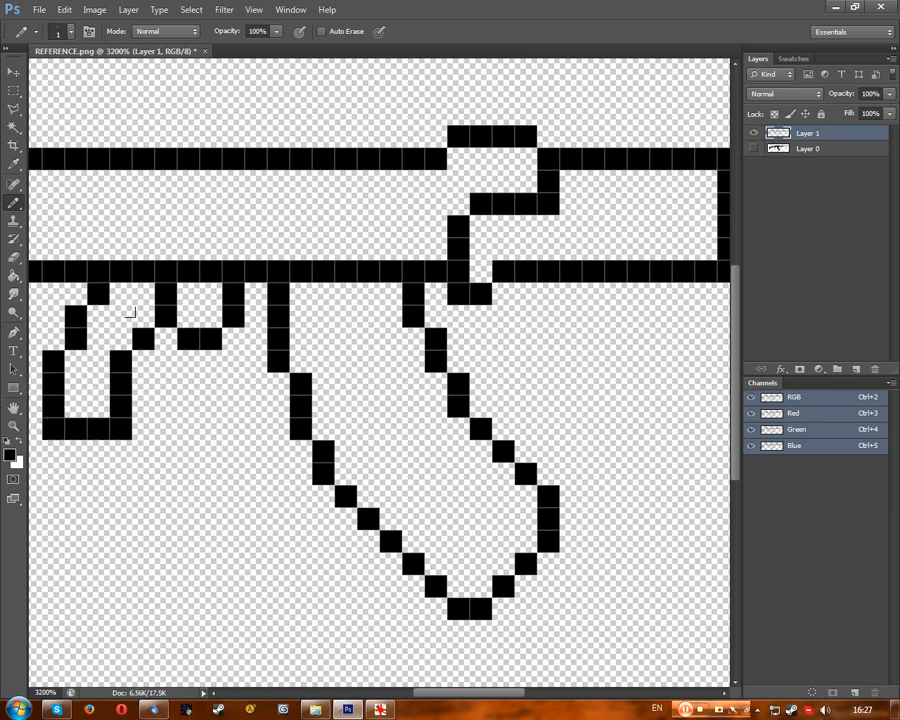
Step: View the whole sprite at reduced zoom and compare the redrawn grip with the IrfanView reference
key(ctrl+minus)
key(ctrl+minus)
key(ctrl+minus)
key(ctrl+minus)
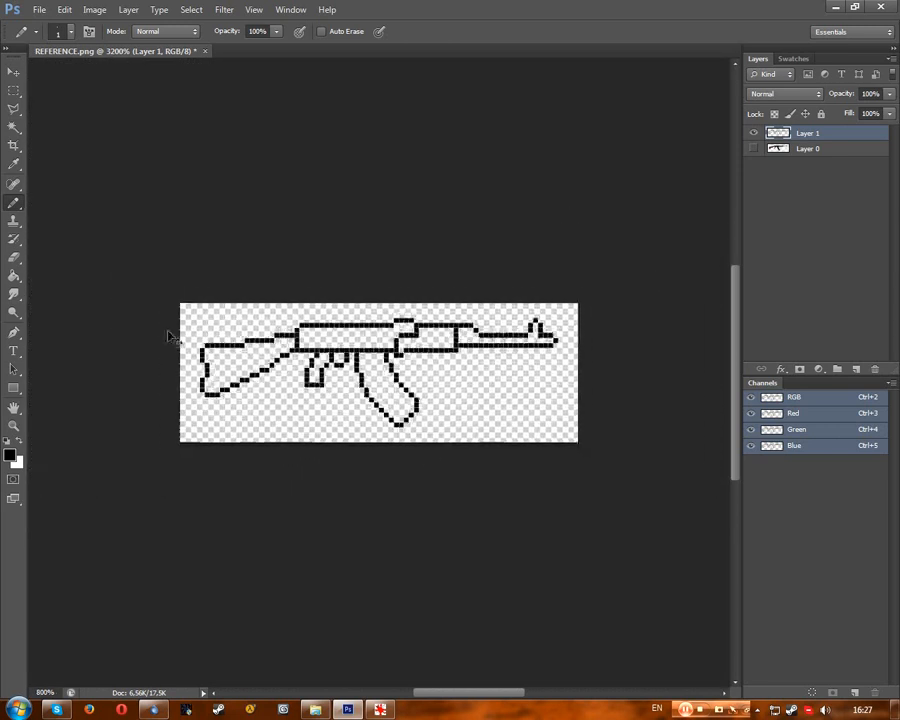
key(ctrl+minus)
key(ctrl+minus)
key(ctrl+minus)
click(380, 708)
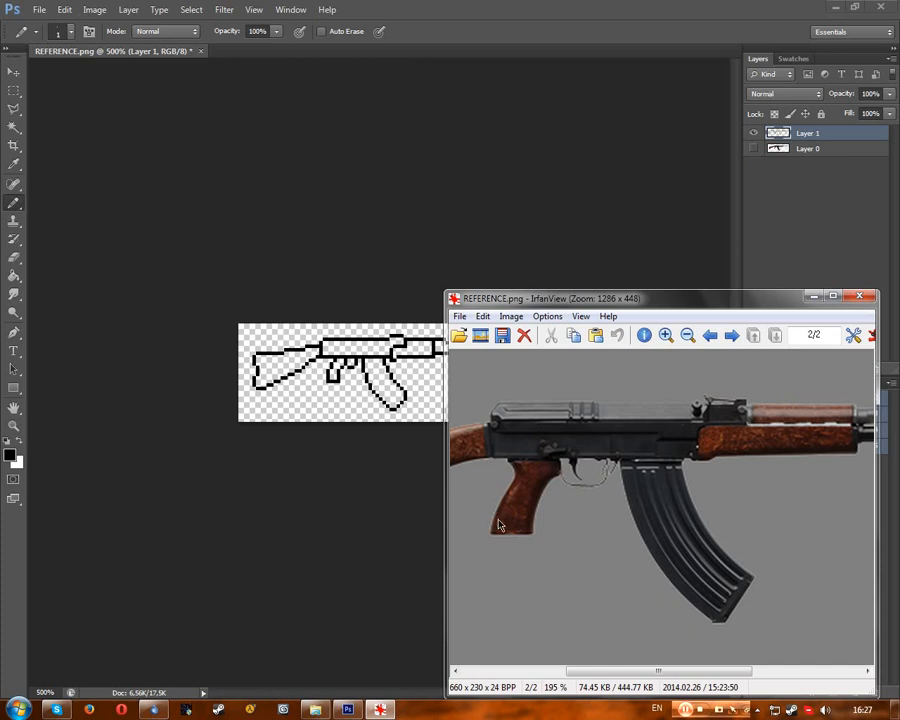
click(518, 37)
key(ctrl+minus)
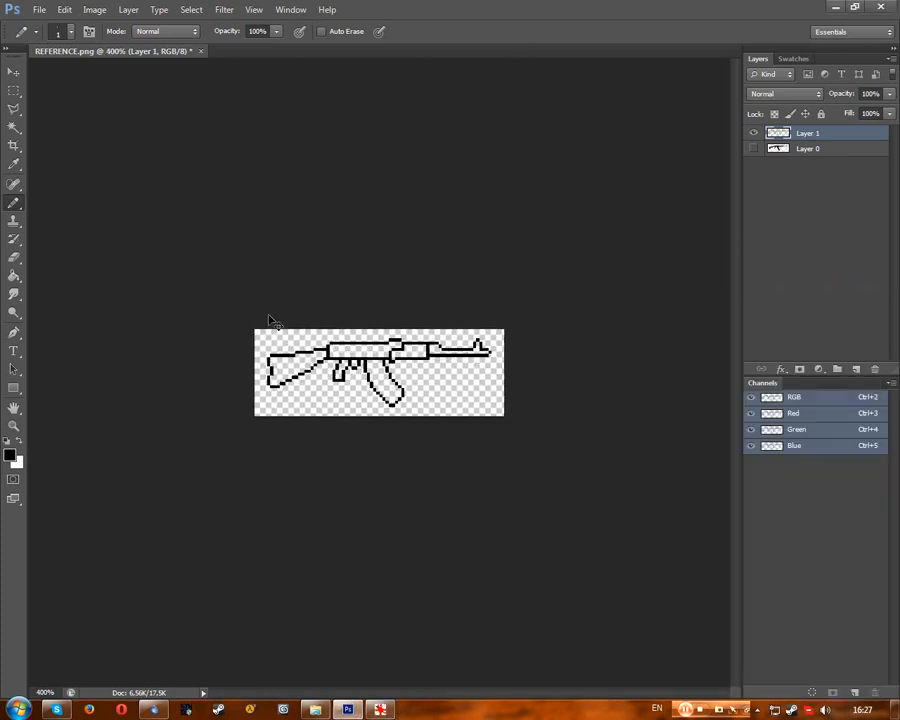
Step: Enlarge the sprite to 1200% and compare its complete outline and part divisions with the reference photo
key(ctrl+plus)
key(ctrl+plus)
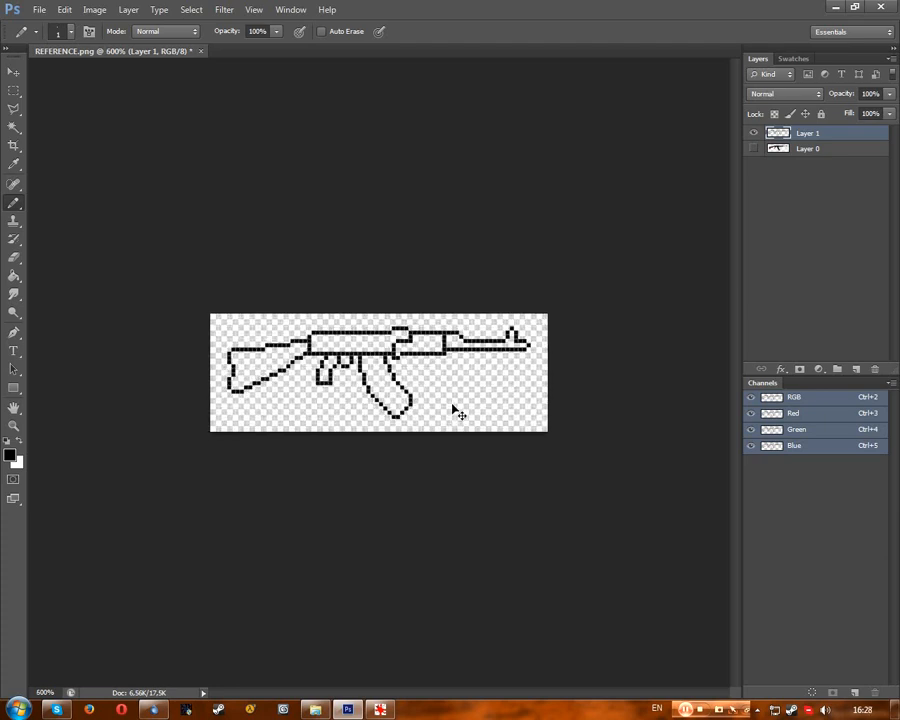
key(ctrl+plus)
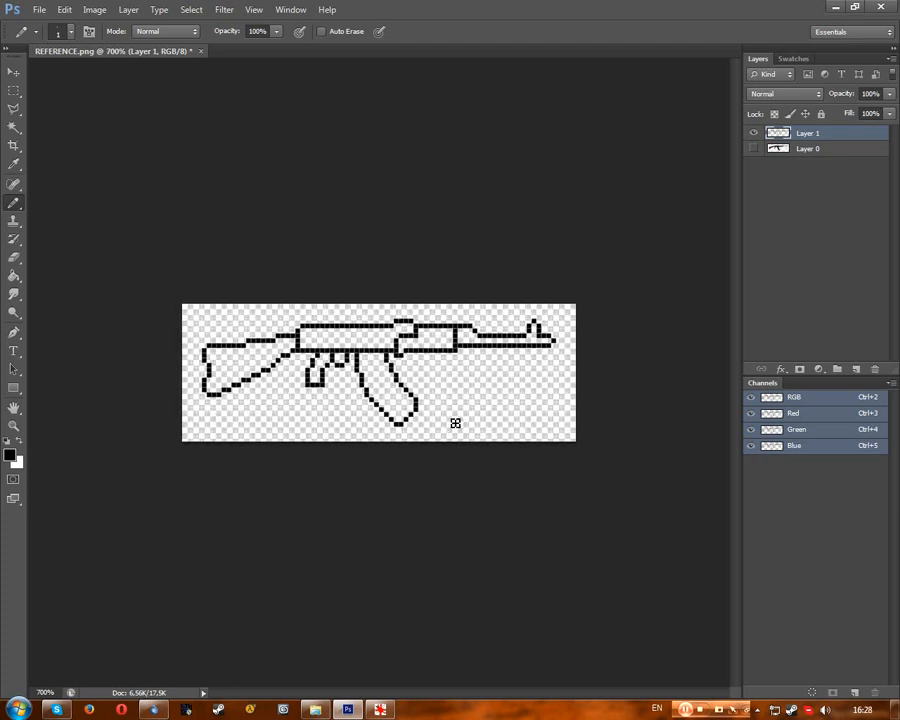
key(ctrl+plus)
key(ctrl+plus)
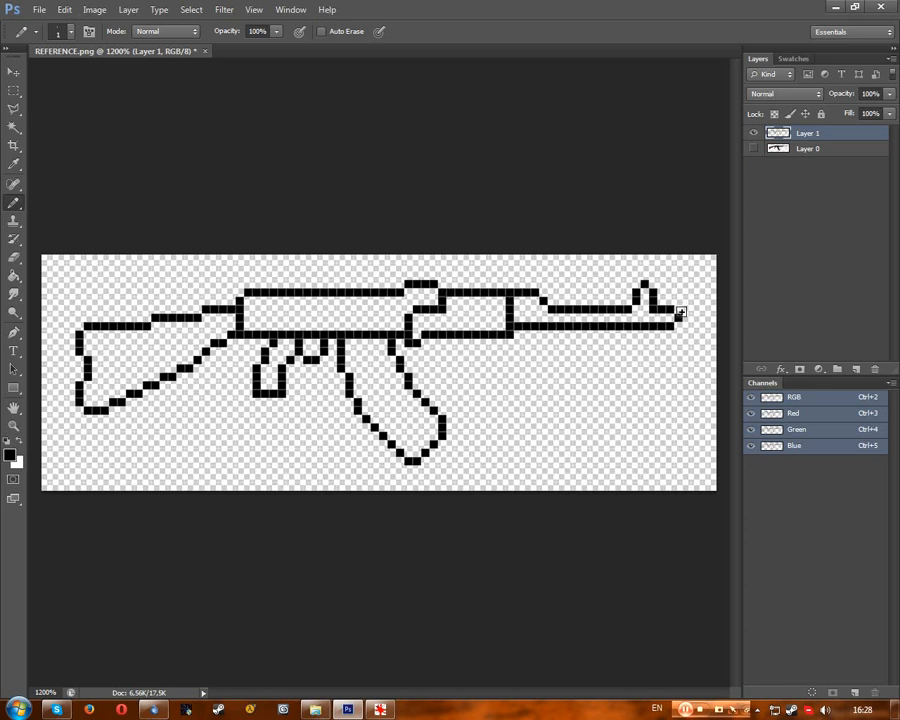
click(380, 709)
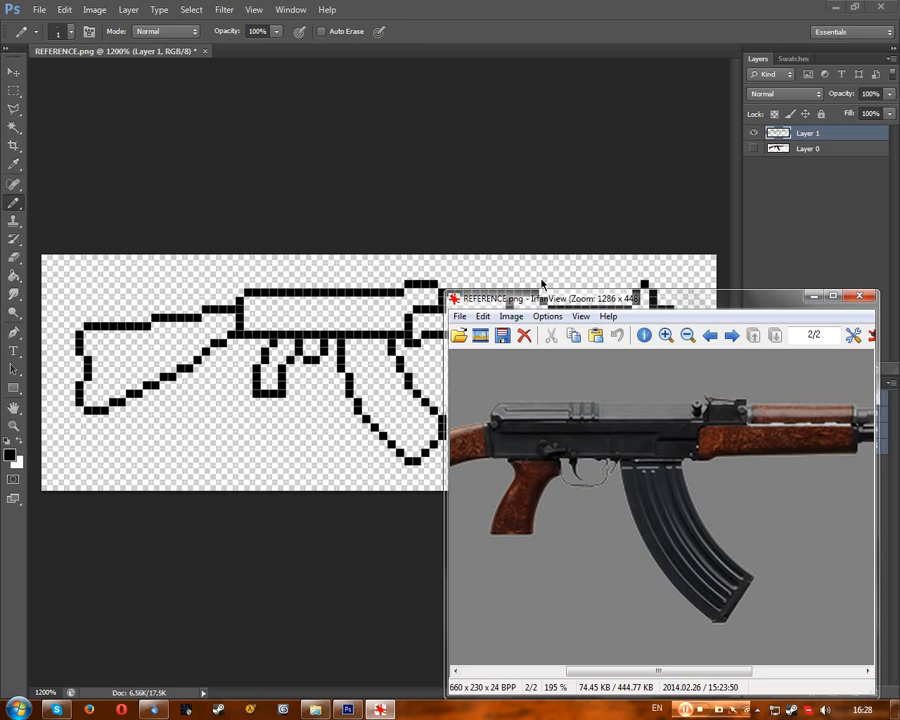
click(345, 284)
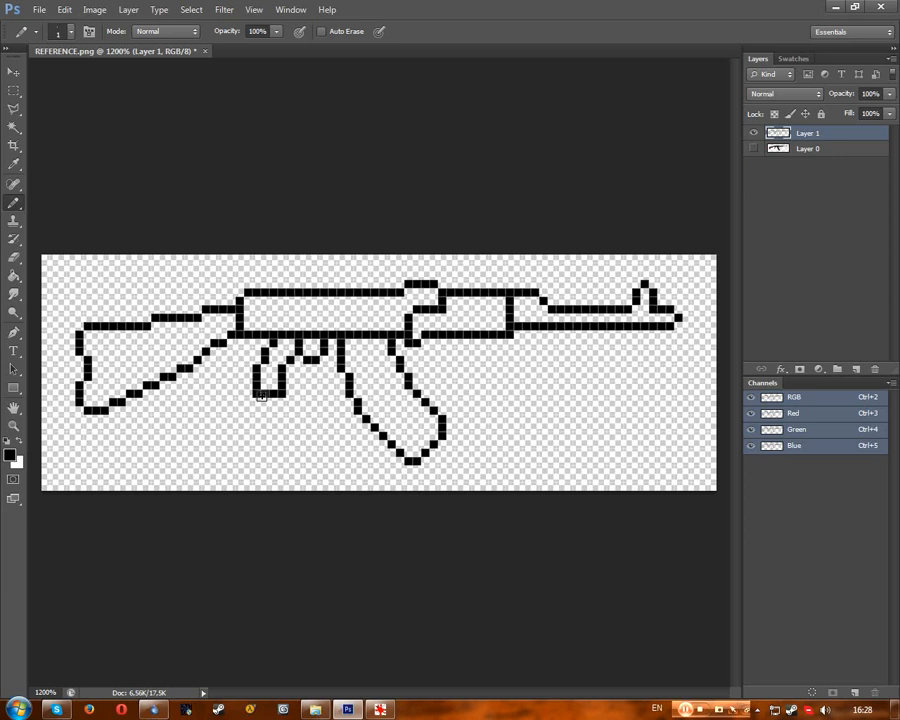
click(380, 709)
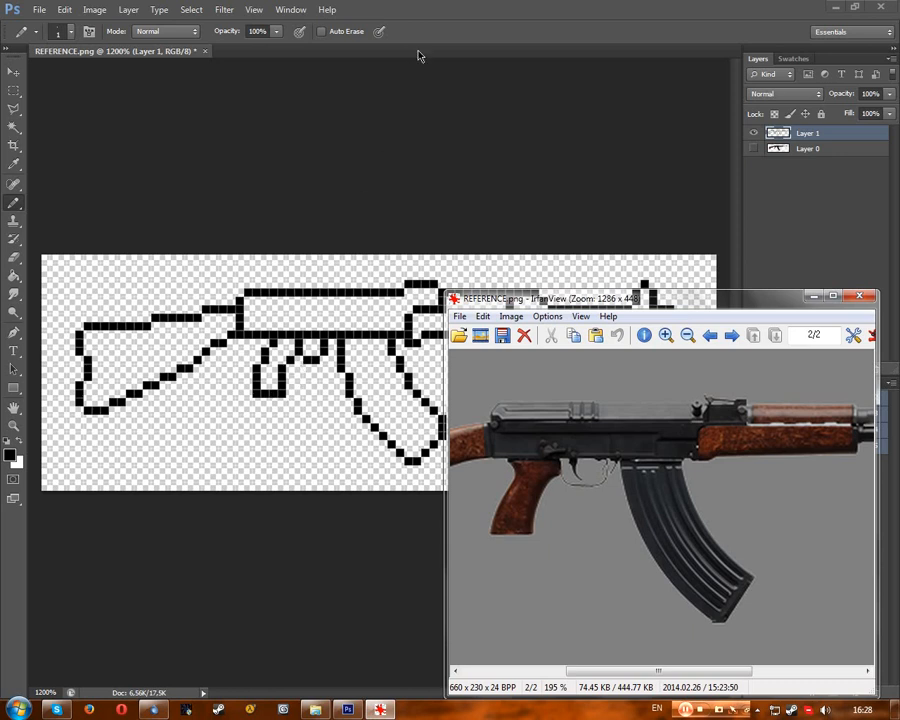
click(446, 33)
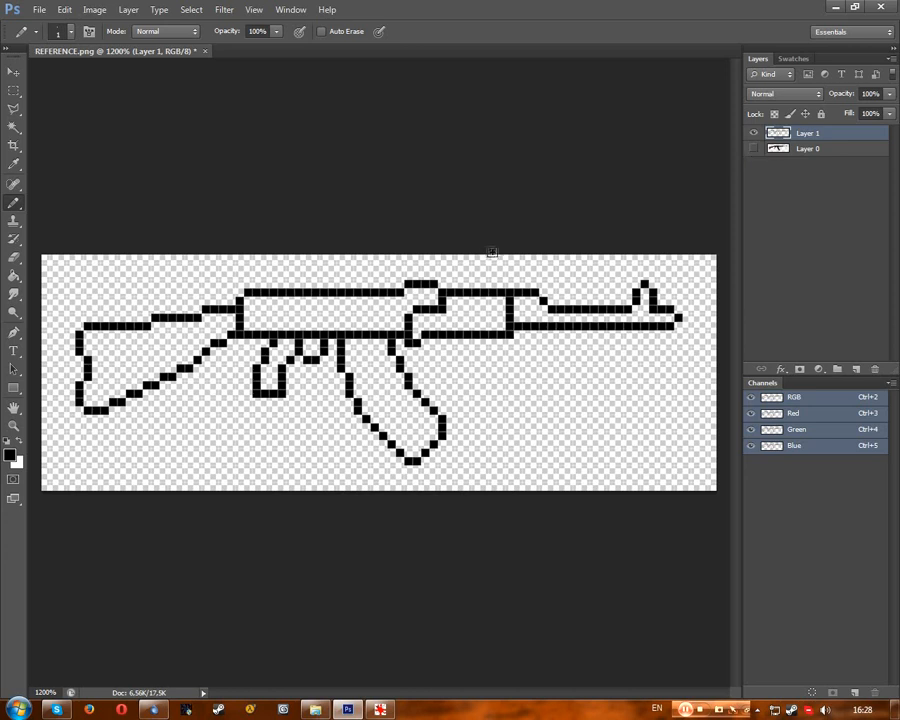
Step: Delete the hidden Layer 0 and check the stock and grip in the IrfanView reference
click(794, 148)
key(Delete)
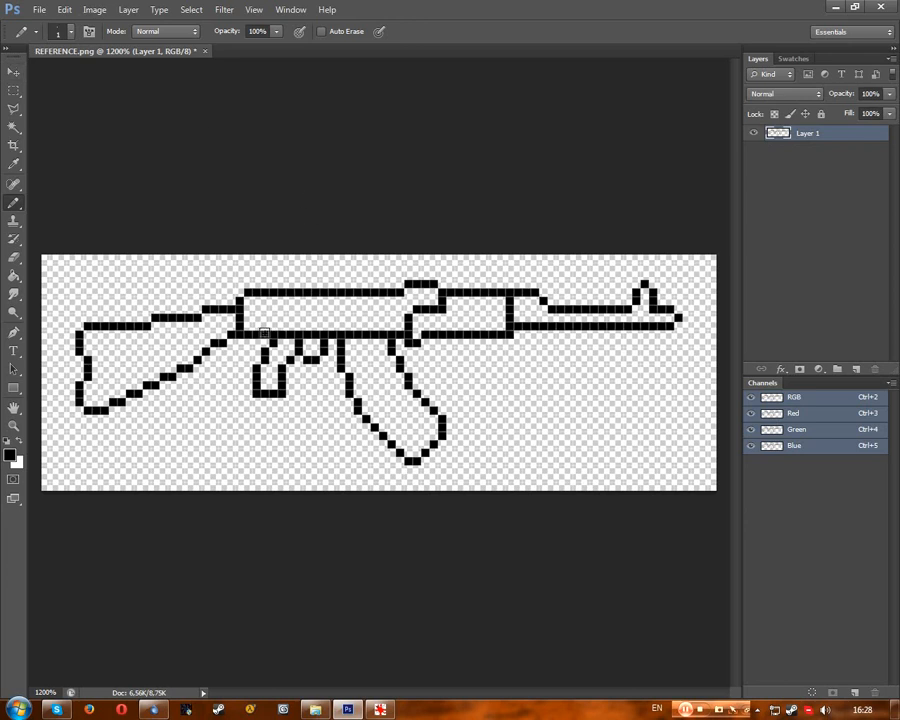
click(380, 710)
drag(677, 671, 573, 670)
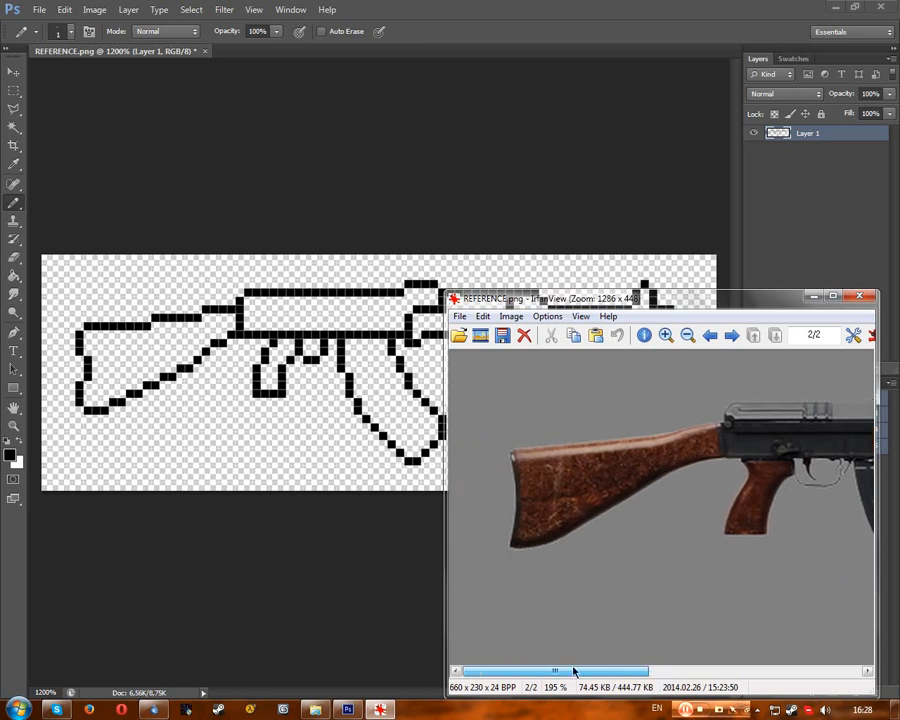
click(469, 26)
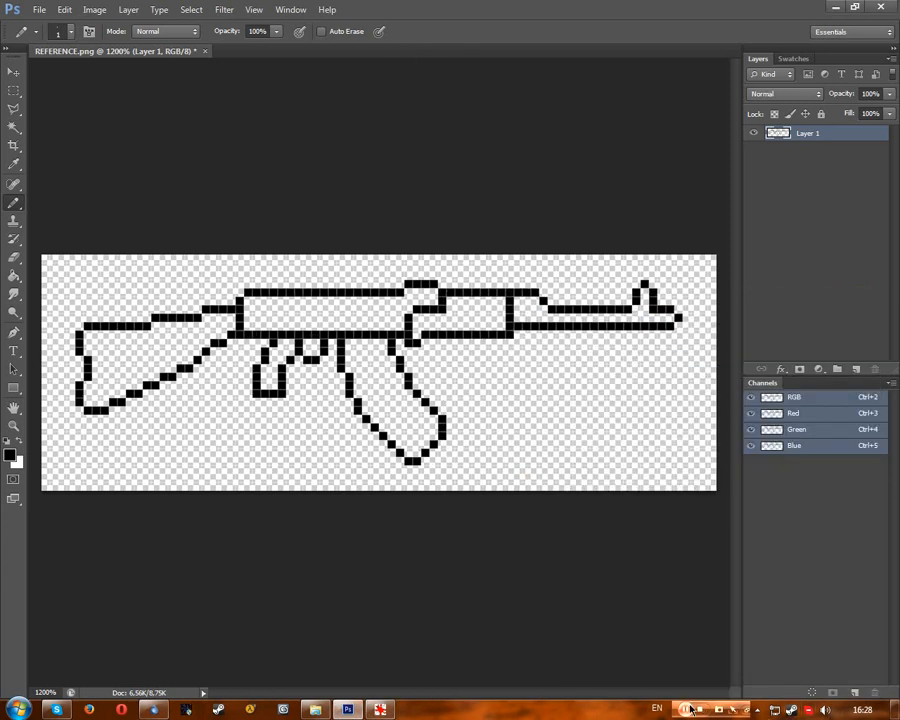